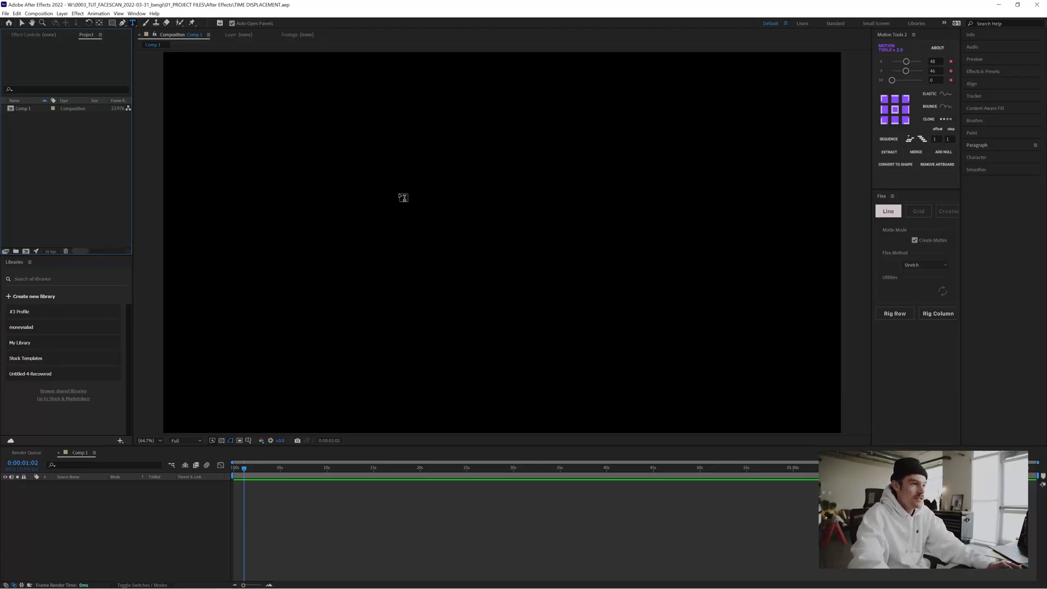
Step: Type INTRODUCING as a new text layer in the comp
click(446, 243)
text(INTR)
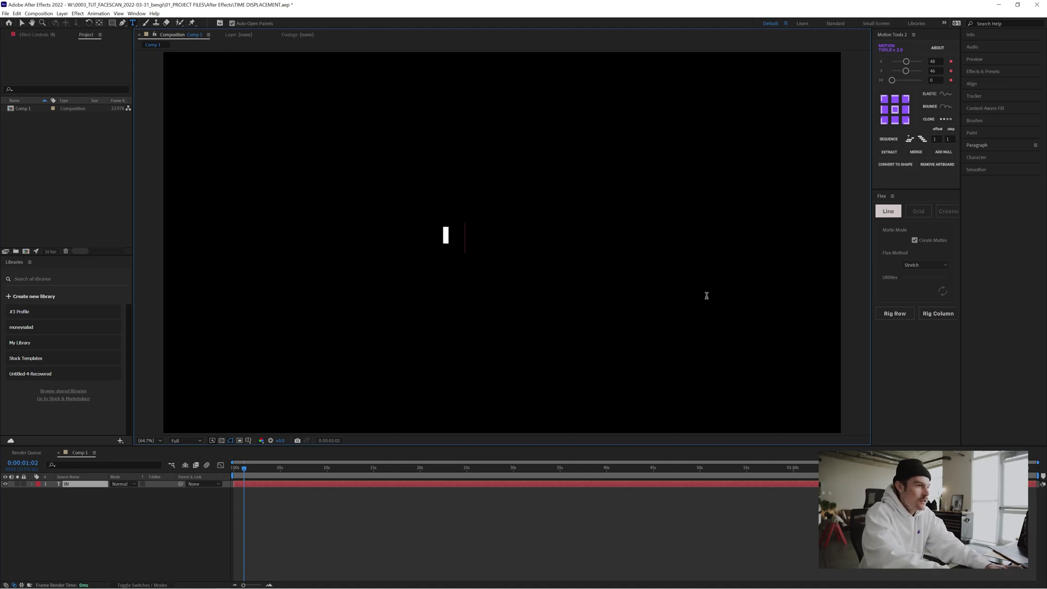
text(OP)
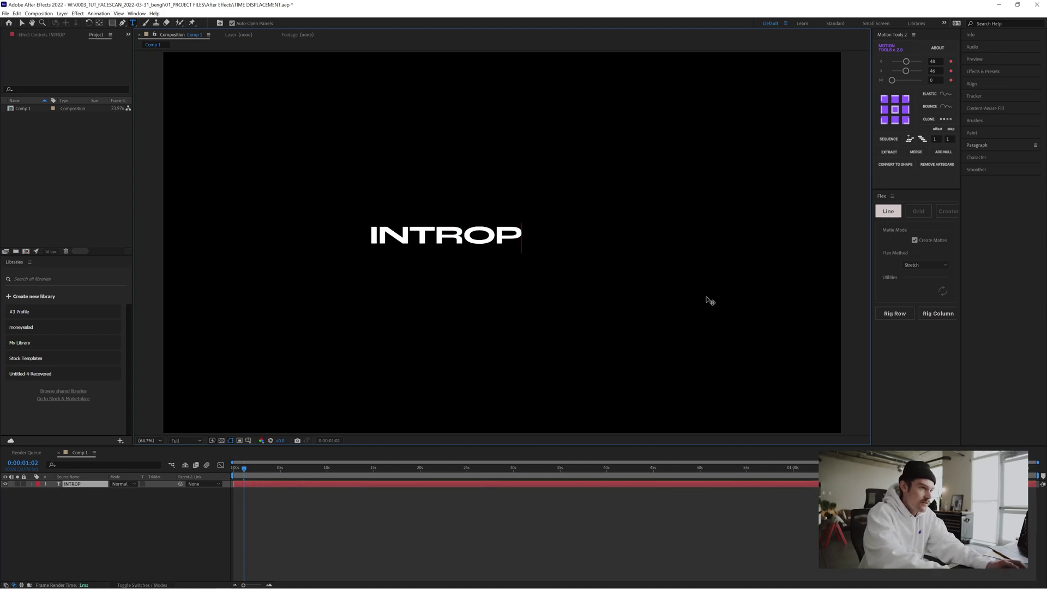
key(BackSpace)
text(DUCING)
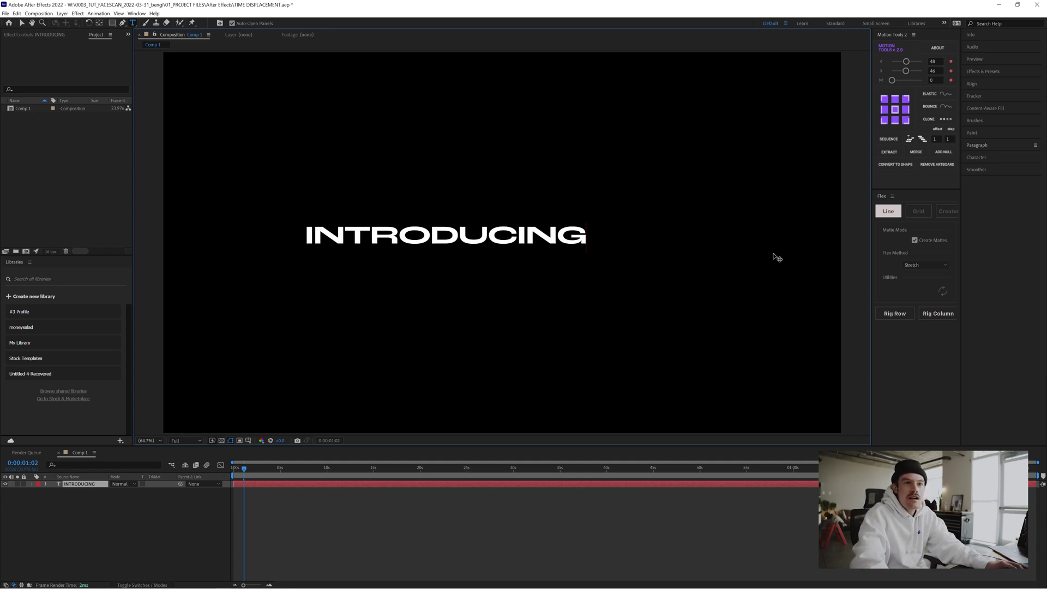
Step: Centre INTRODUCING horizontally and vertically in the comp, then duplicate its layer
key(ctrl+a)
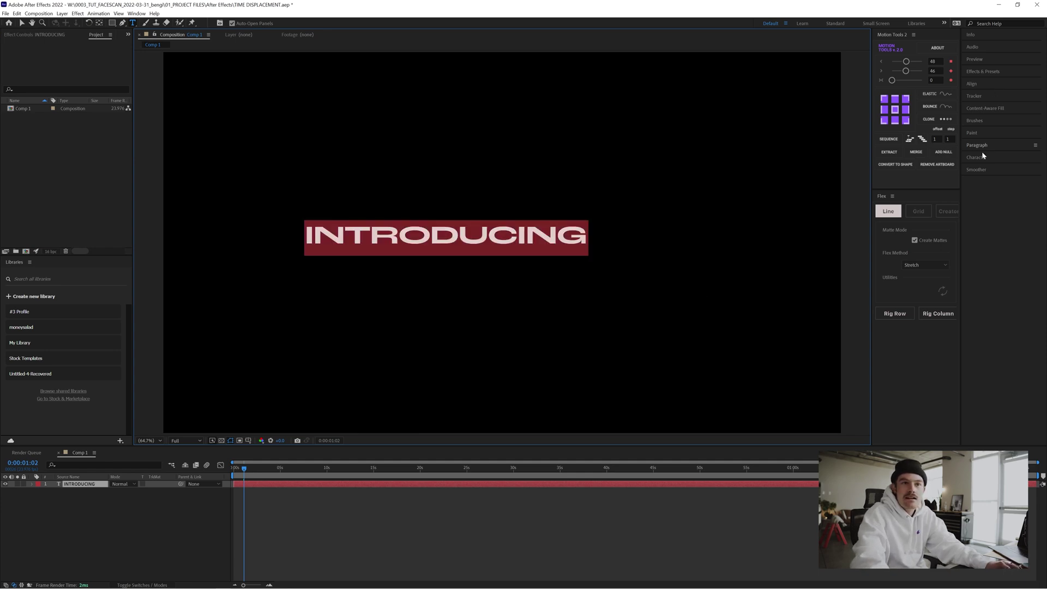
click(981, 151)
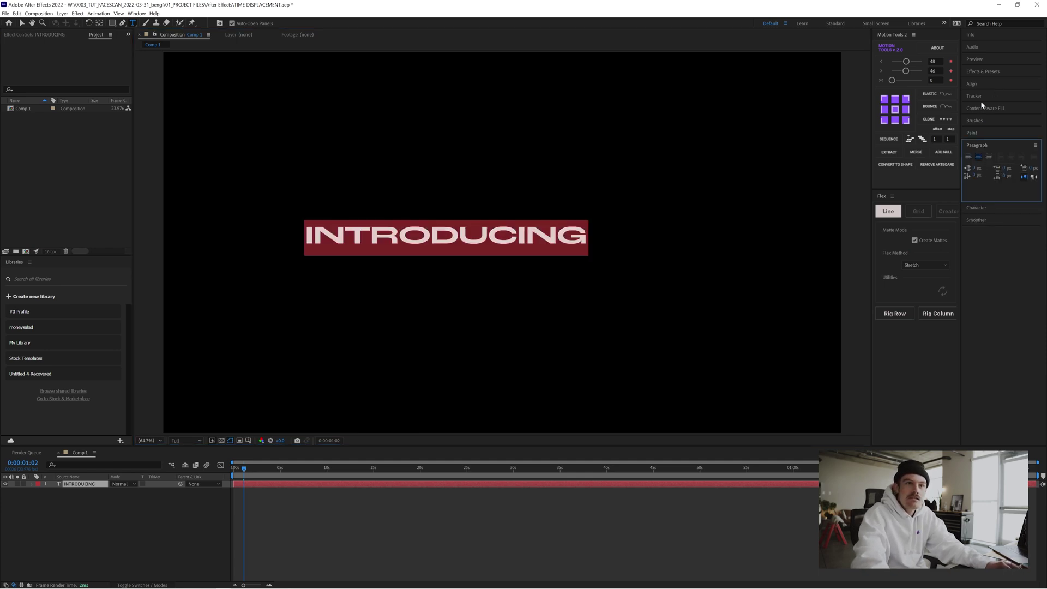
click(972, 84)
click(1025, 104)
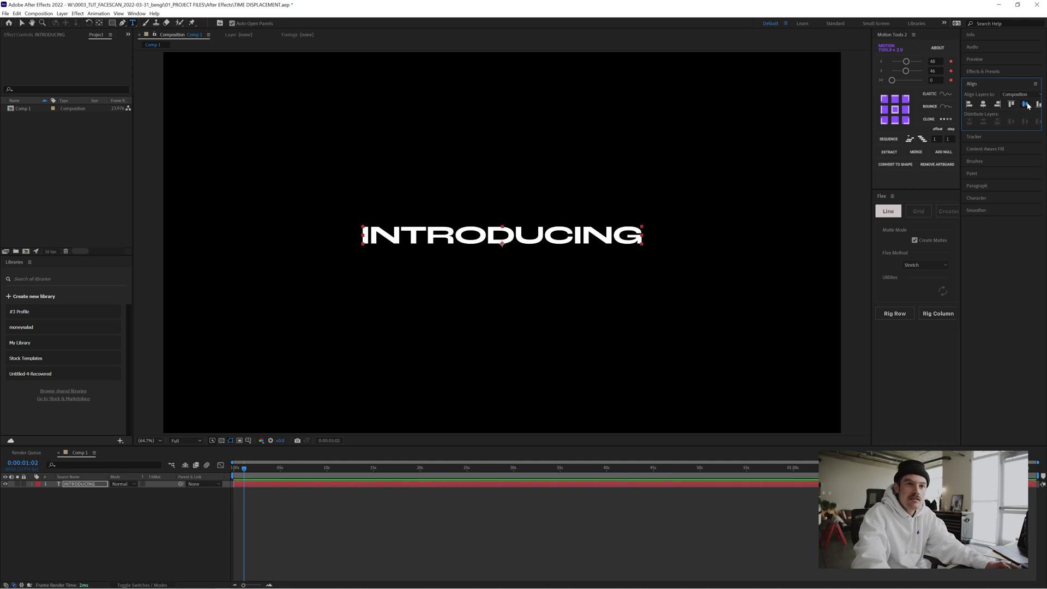
click(1026, 104)
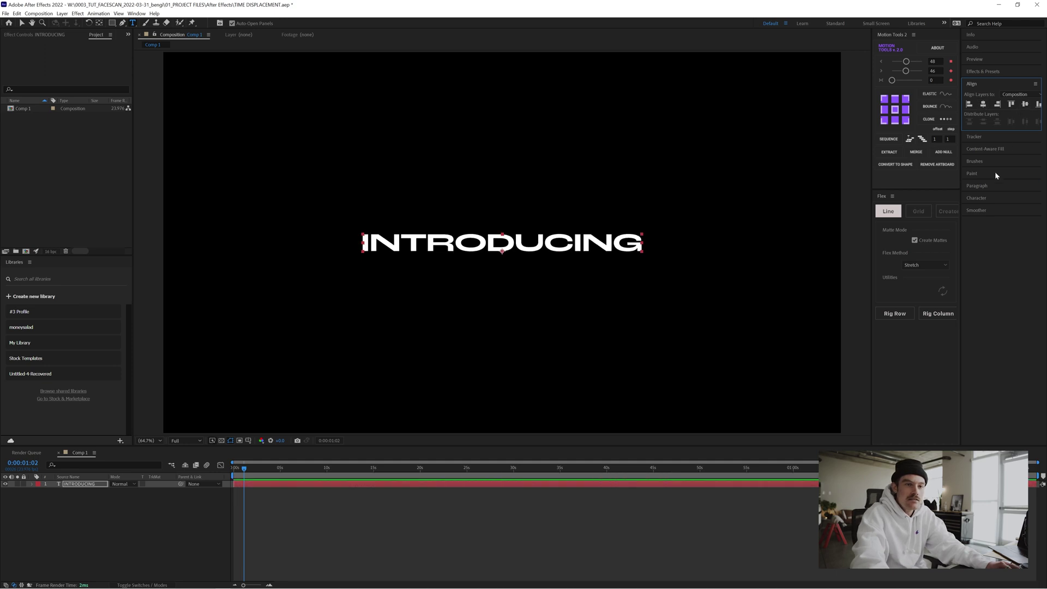
click(236, 473)
click(297, 509)
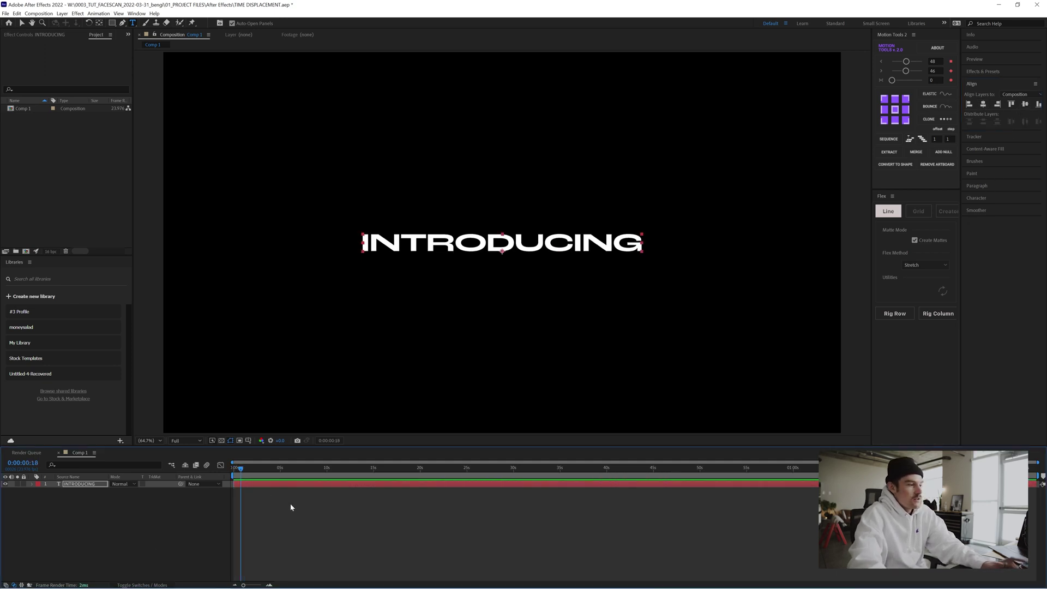
key(ctrl+d)
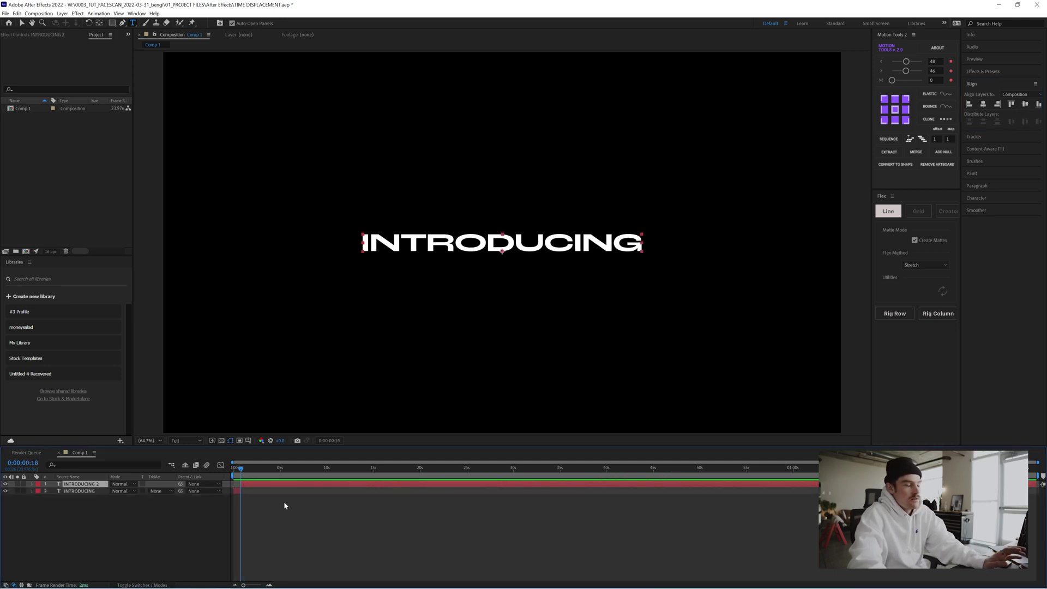
Step: Replace the duplicate's text with the presenter's name and duplicate that name layer
double_click(600, 244)
text(BEN )
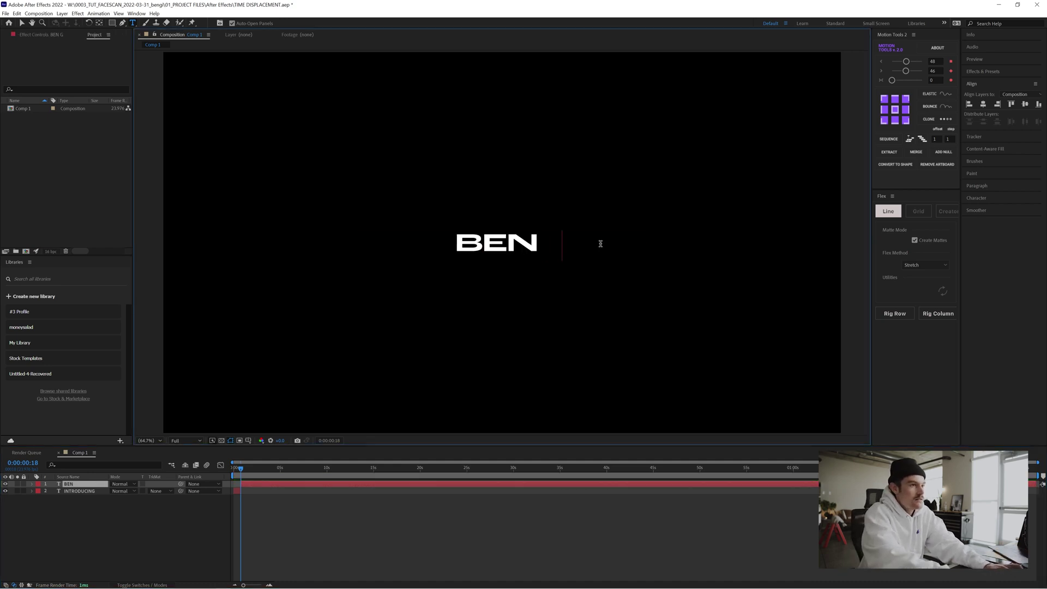
text(GILLESPIE)
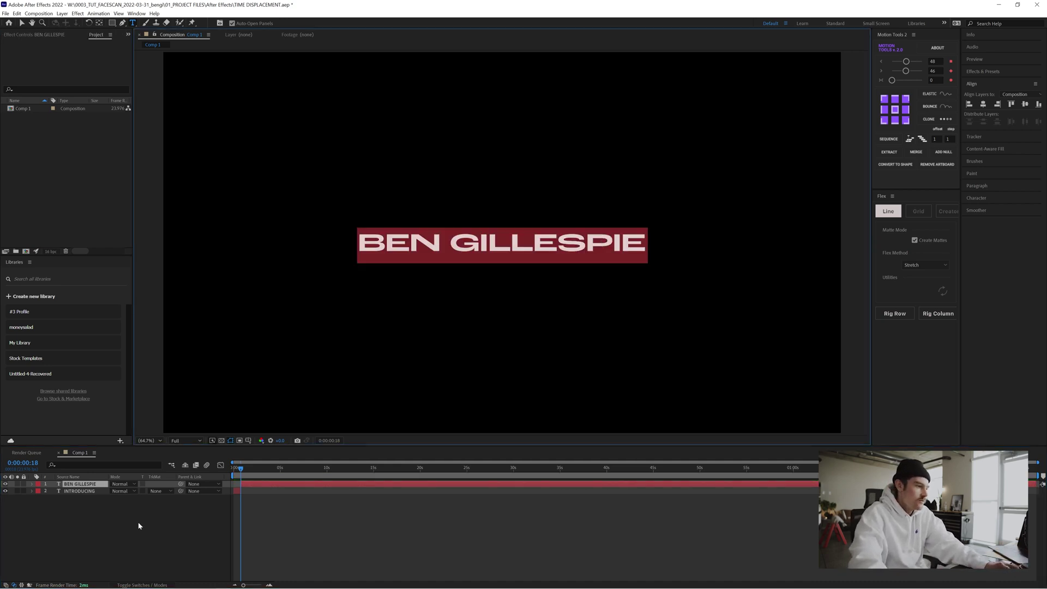
click(294, 515)
click(251, 485)
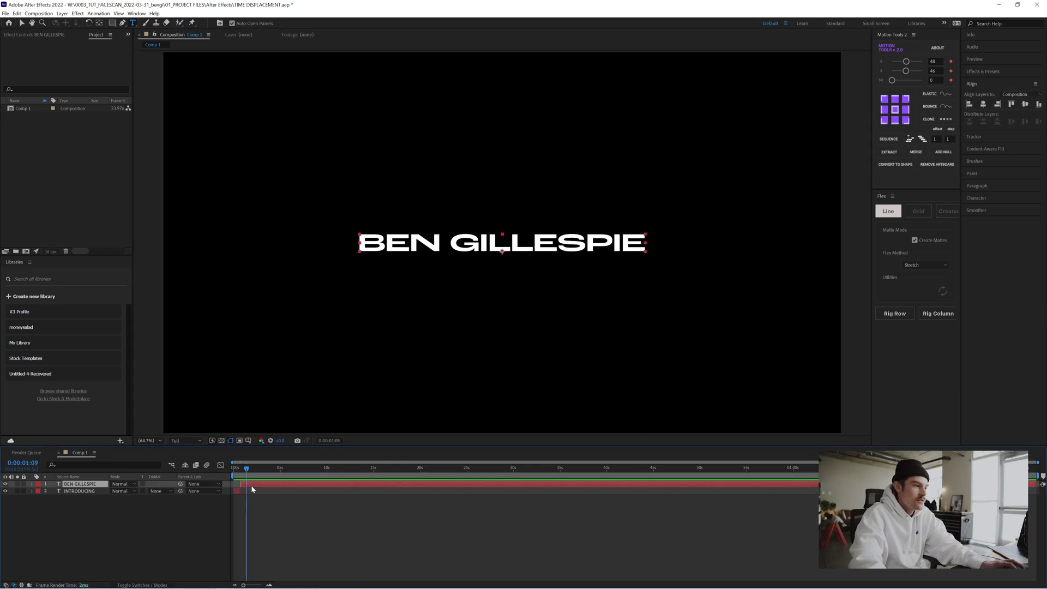
key(ctrl+d)
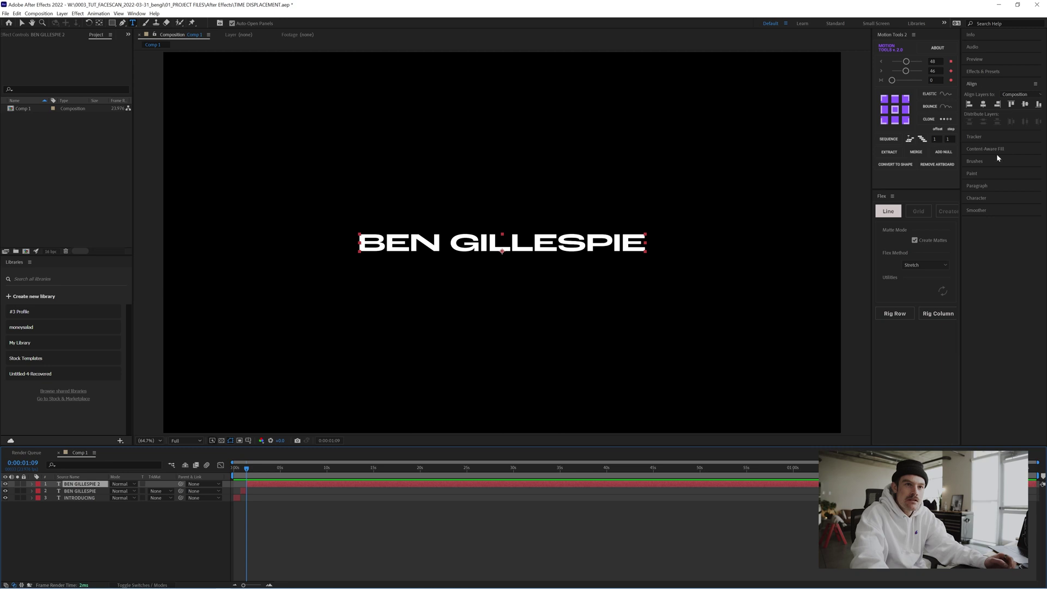
Step: Make the copy outline-only with a 3 px stroke, split it ahead, and restore solid white fill
click(977, 198)
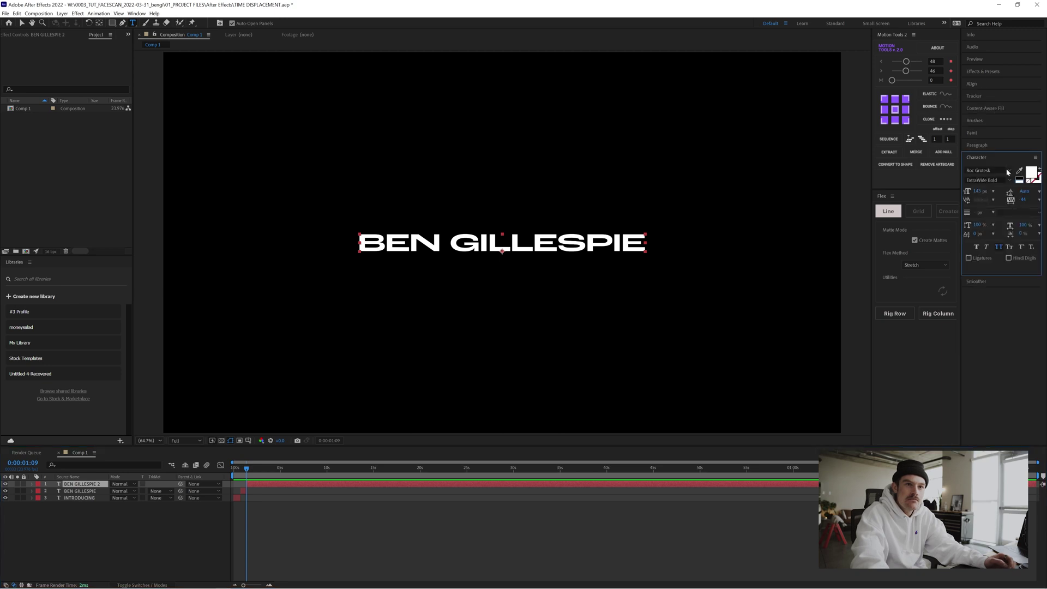
click(1040, 170)
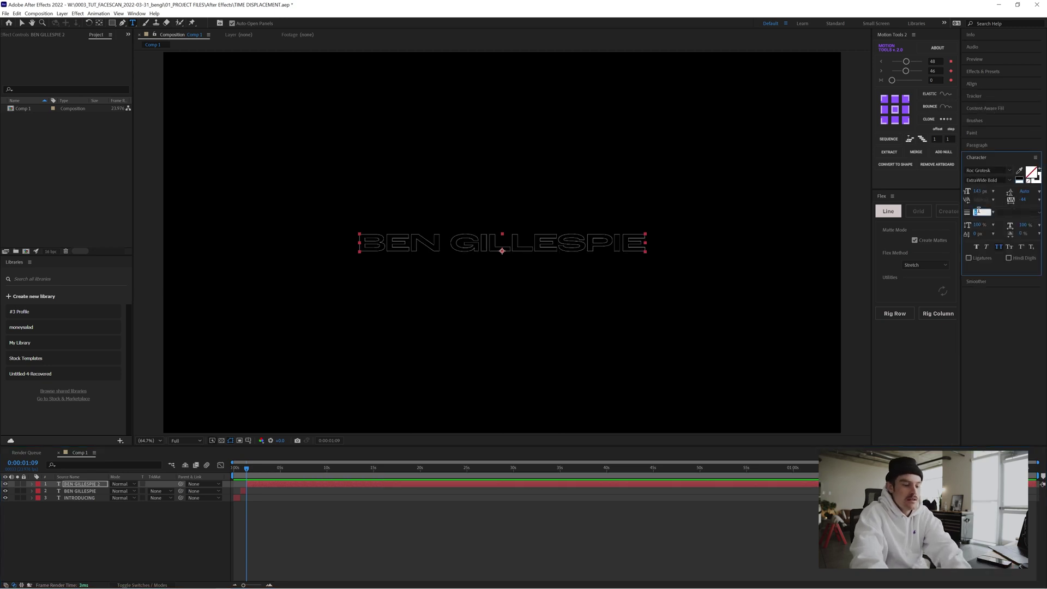
key(Return)
click(257, 516)
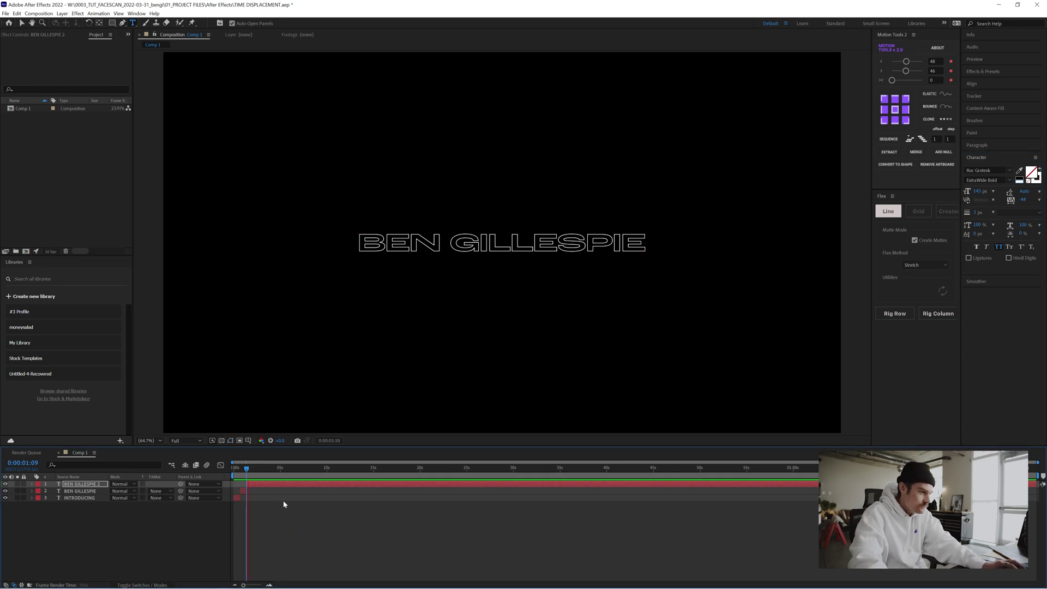
key(shift+Page_Down)
key(Page_Down)
key(ctrl+shift+d)
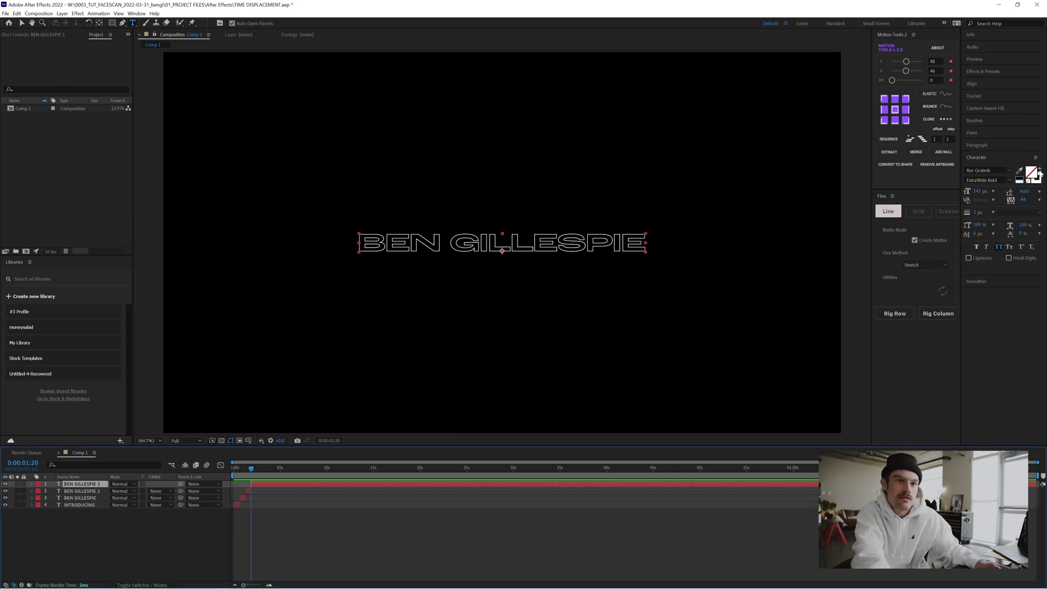
click(1039, 172)
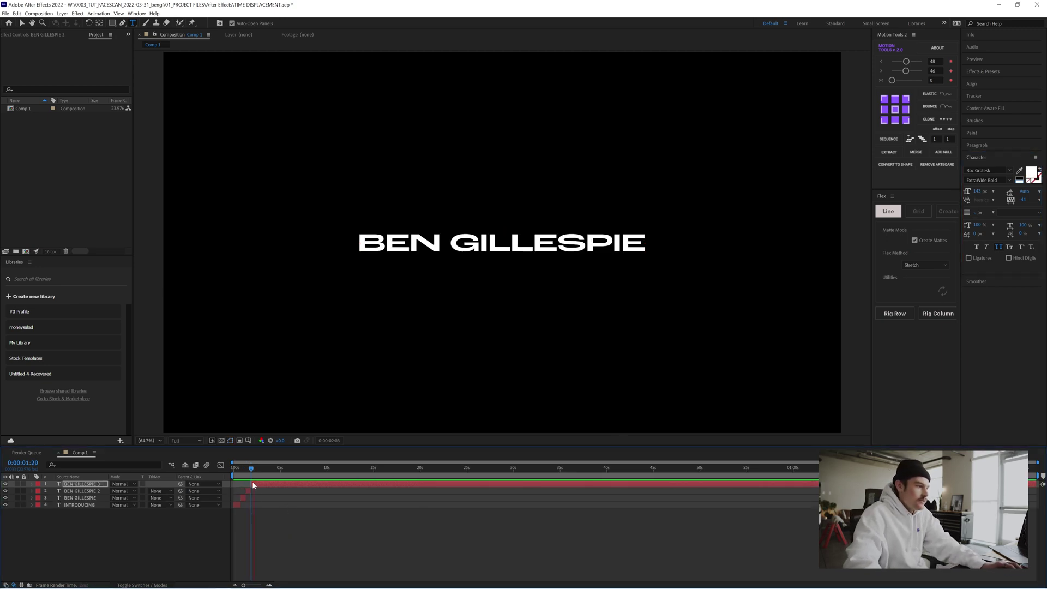
Step: Preview the sequence, then duplicate the top name layer to start at the current time and select its text
key(Home)
key(space)
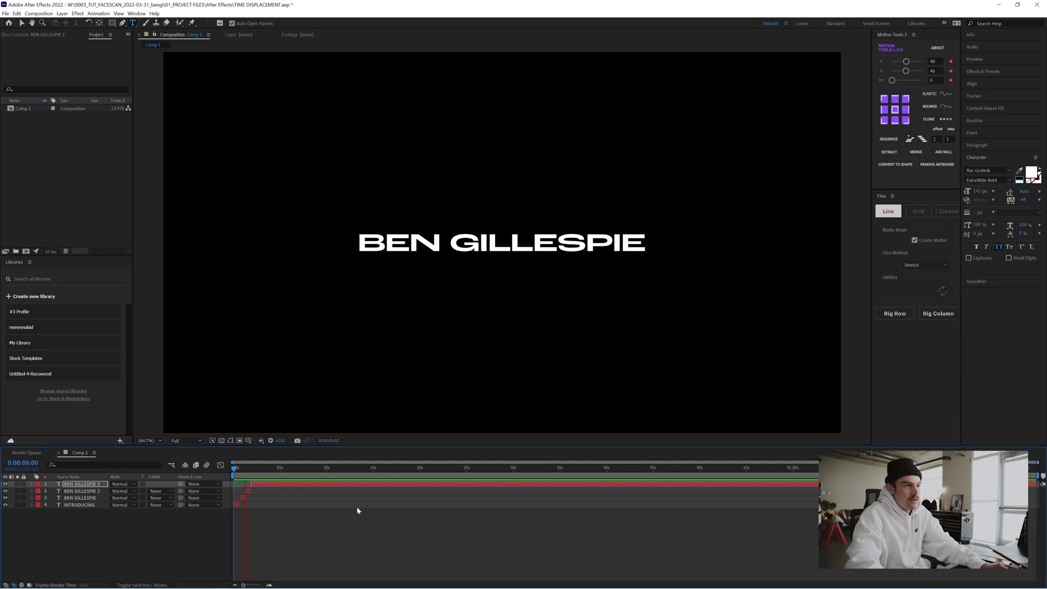
key(space)
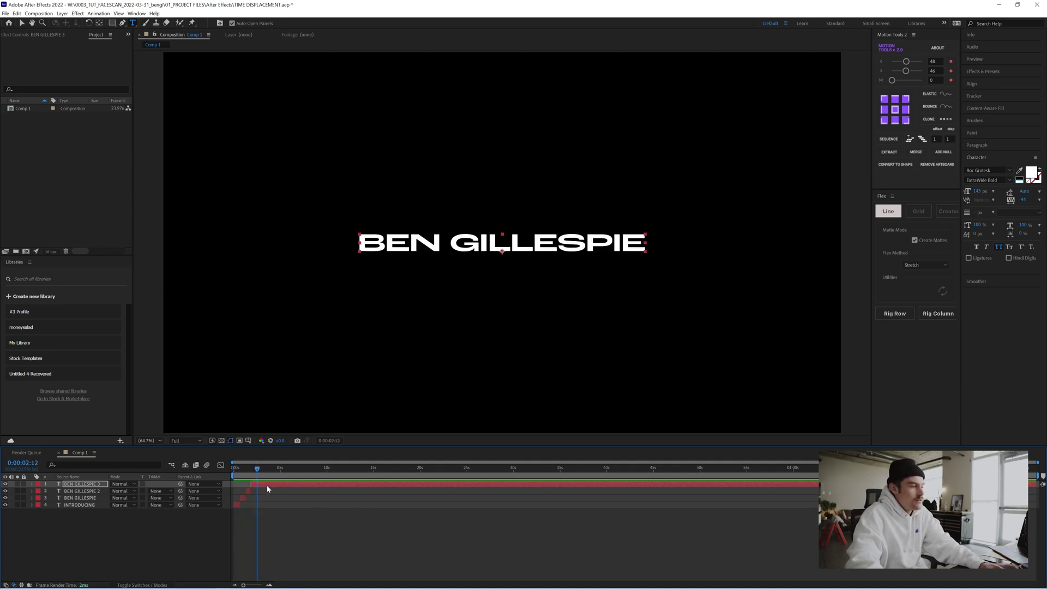
key(ctrl+d)
key(bracketleft)
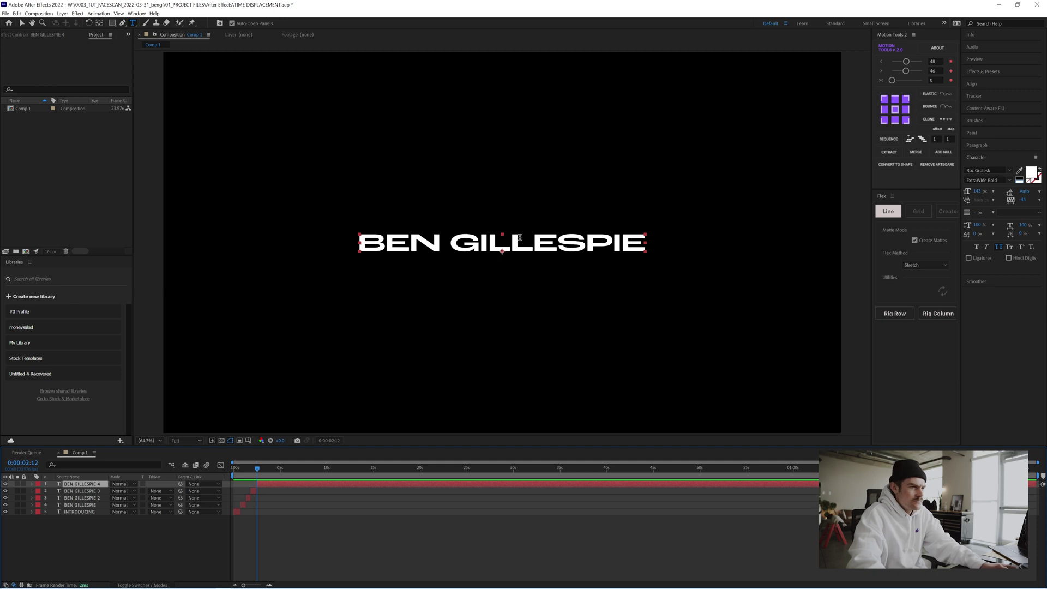
double_click(519, 238)
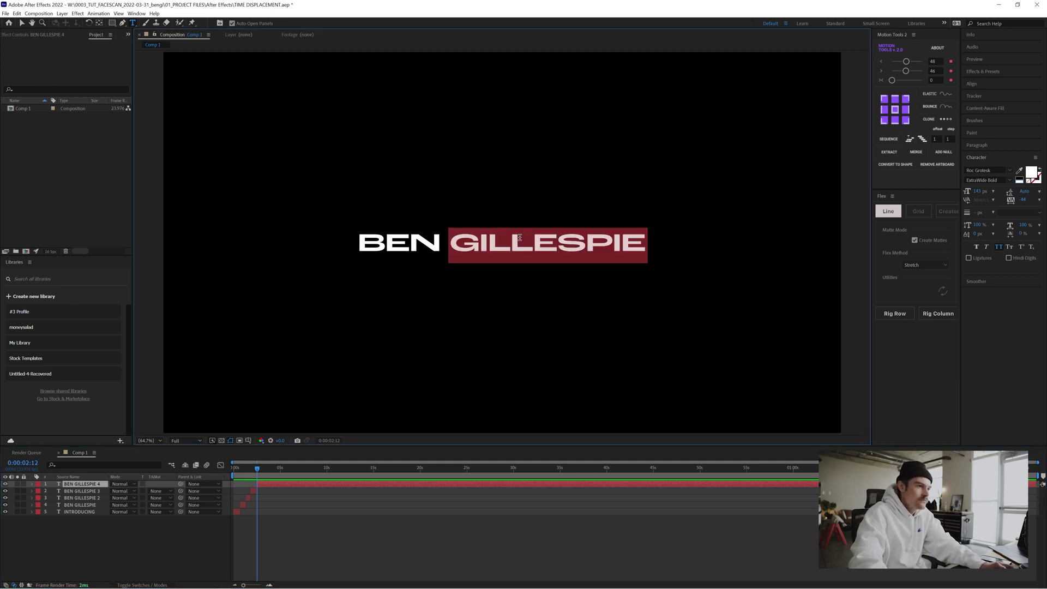
key(ctrl+a)
Step: Retype the top text layer as TUTORIAL GUY
text(tuto)
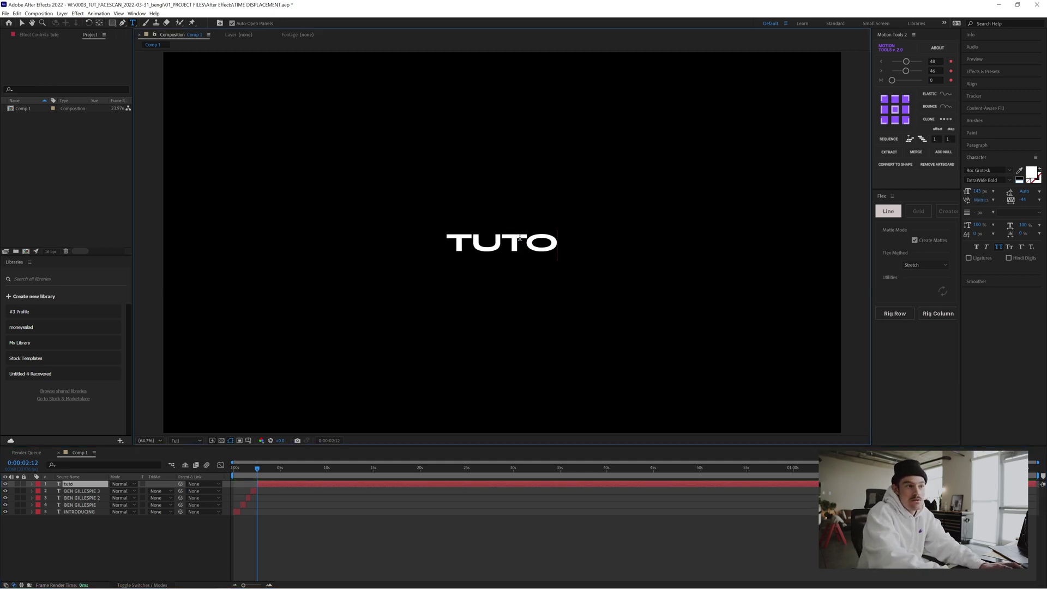
text(rial guy)
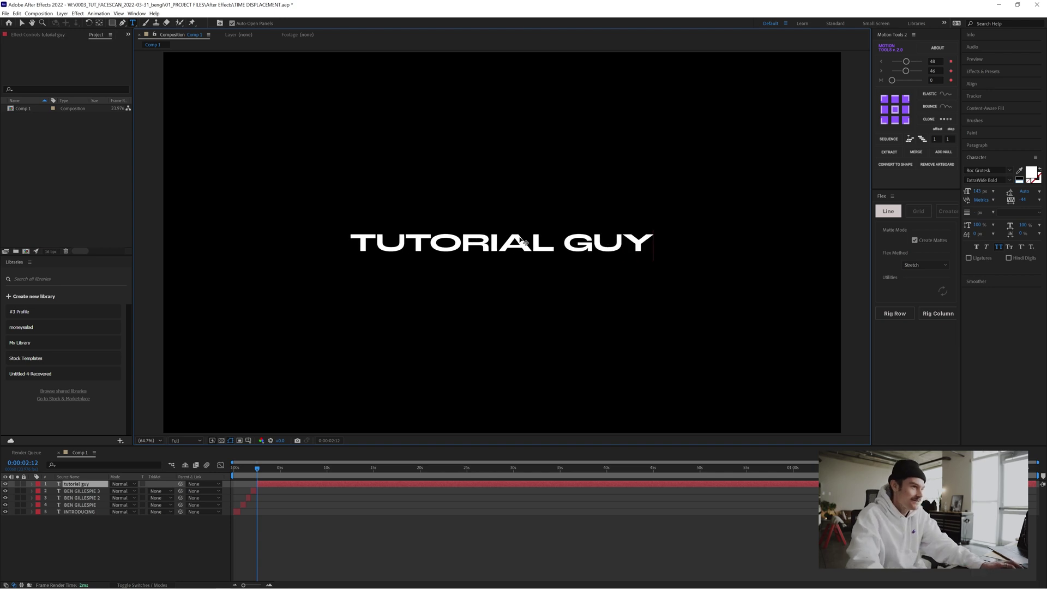
key(ctrl+a)
click(267, 484)
key(space)
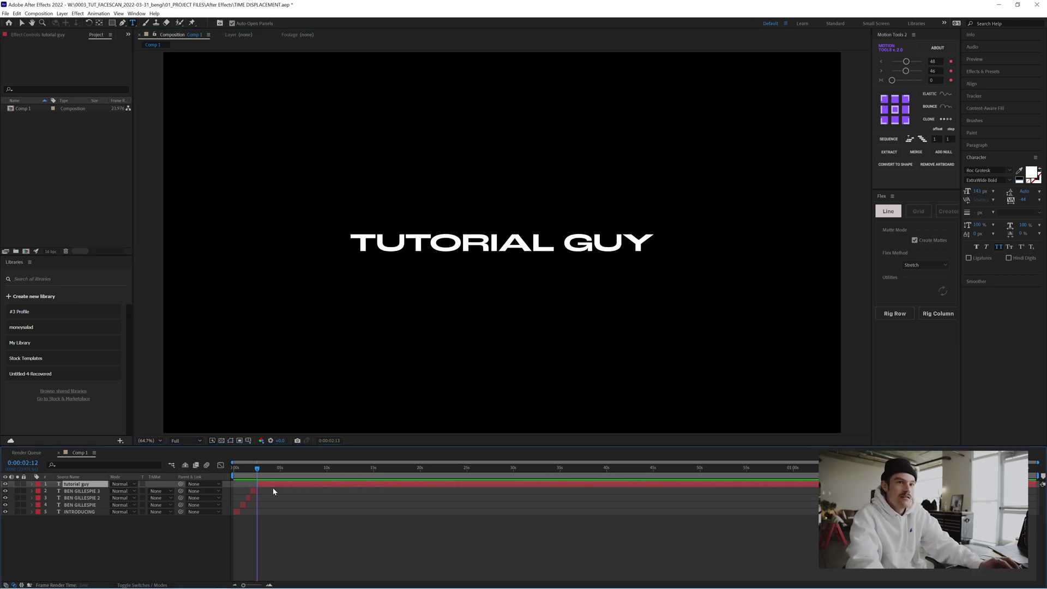
Step: Apply the CC RepeTile effect to the TUTORIAL GUY layer
click(988, 71)
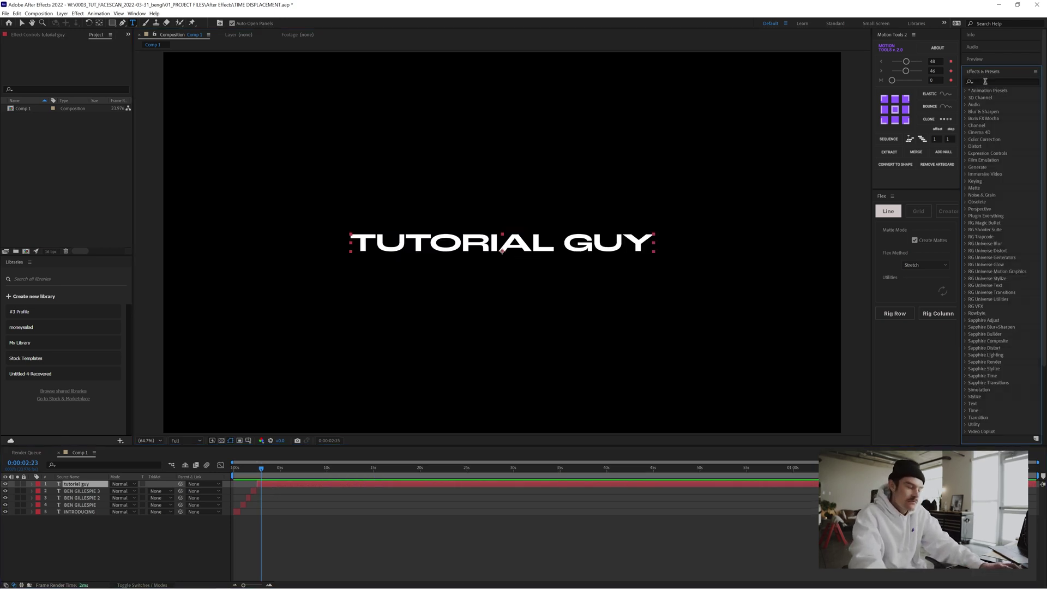
click(985, 81)
text(repe)
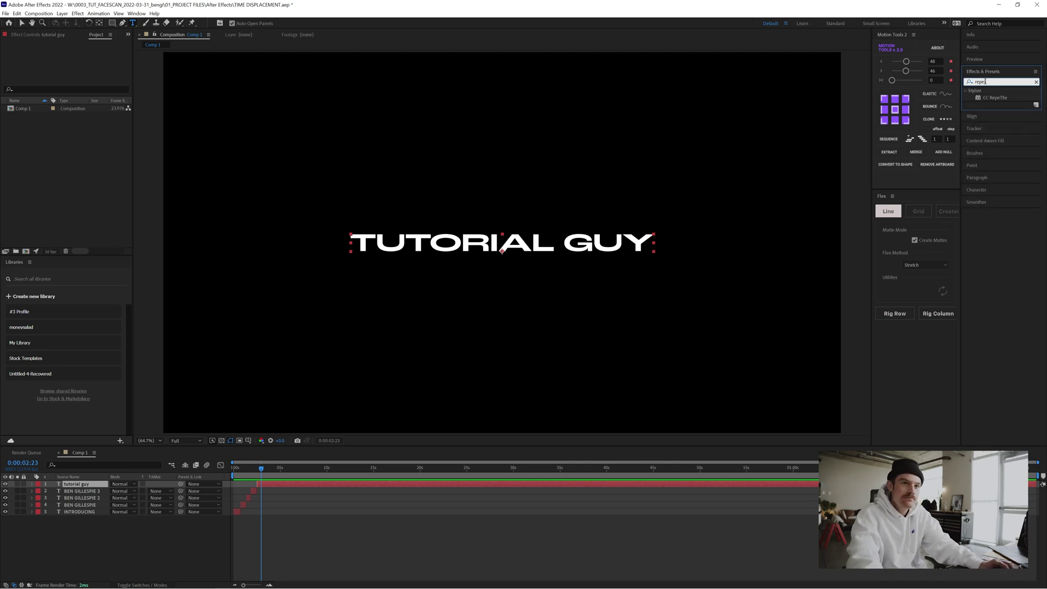
text(t)
drag(994, 98, 539, 253)
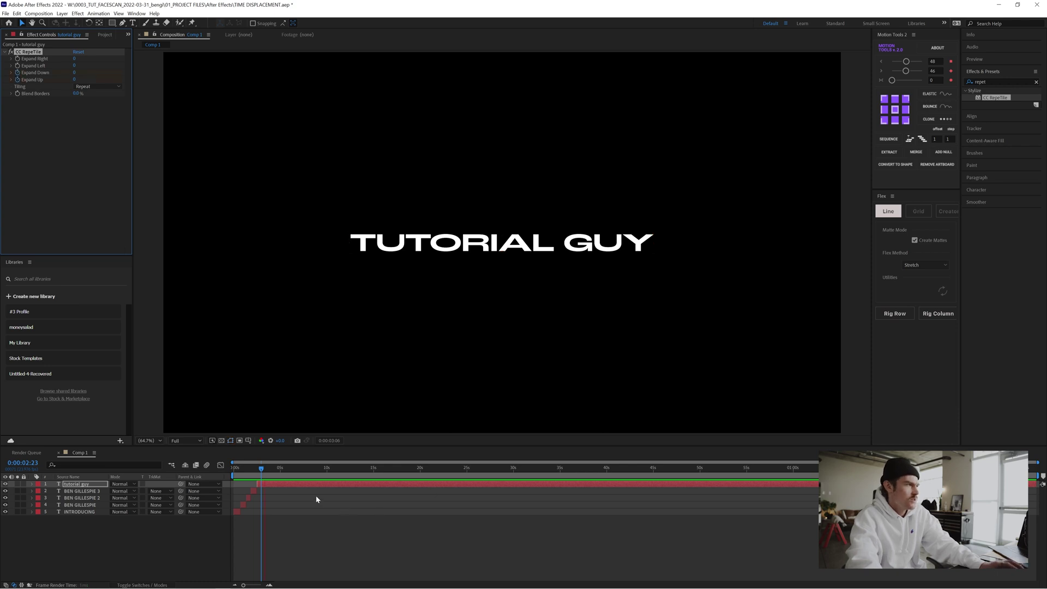
click(74, 75)
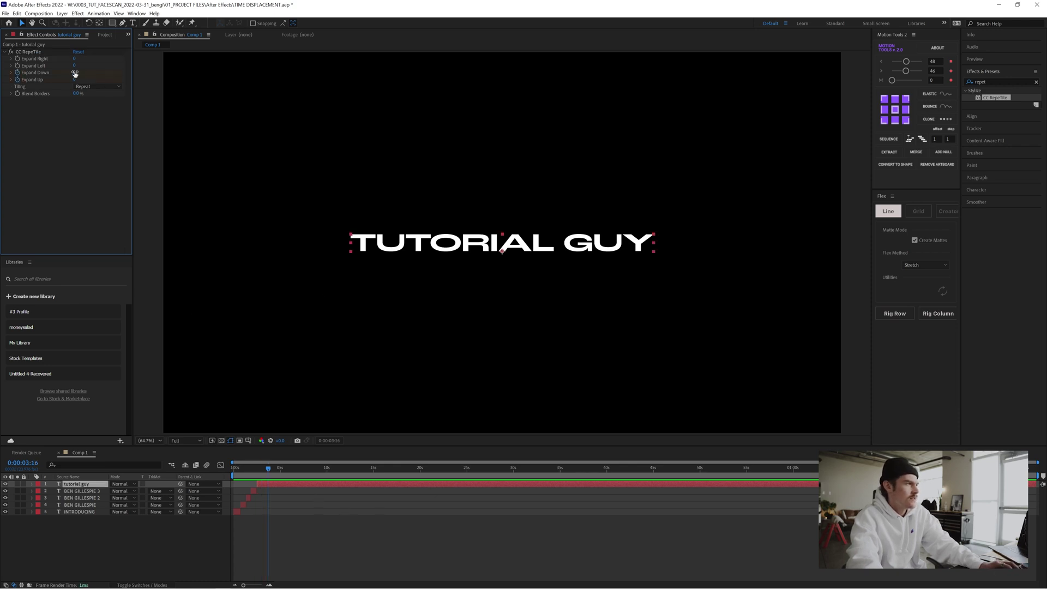
Step: Scrub CC RepeTile Expand Down and Up to tile the rows, and show their keyframes in the Graph Editor
drag(88, 74, 175, 113)
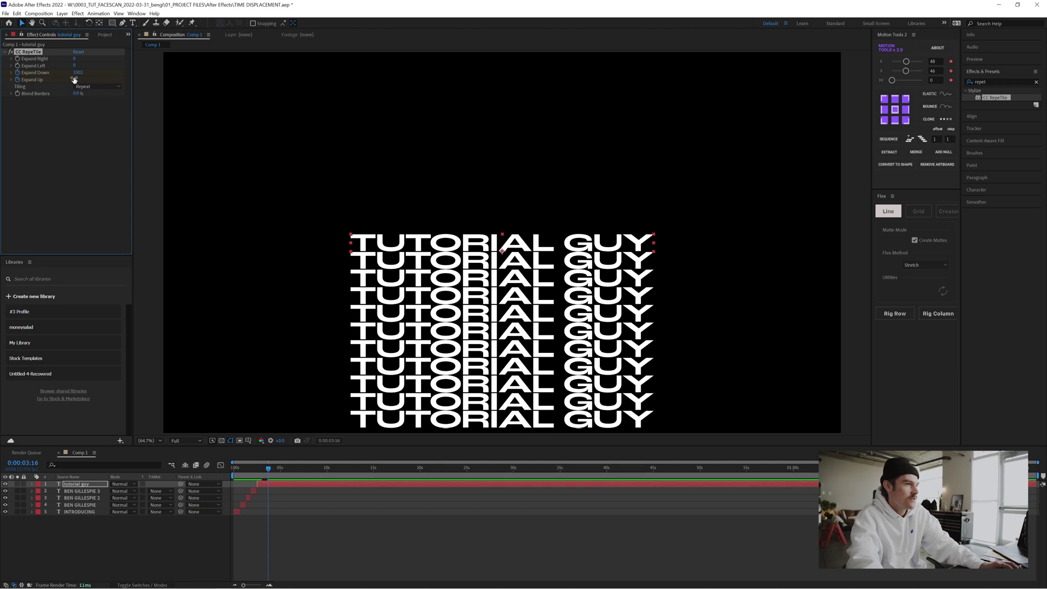
drag(74, 80, 283, 414)
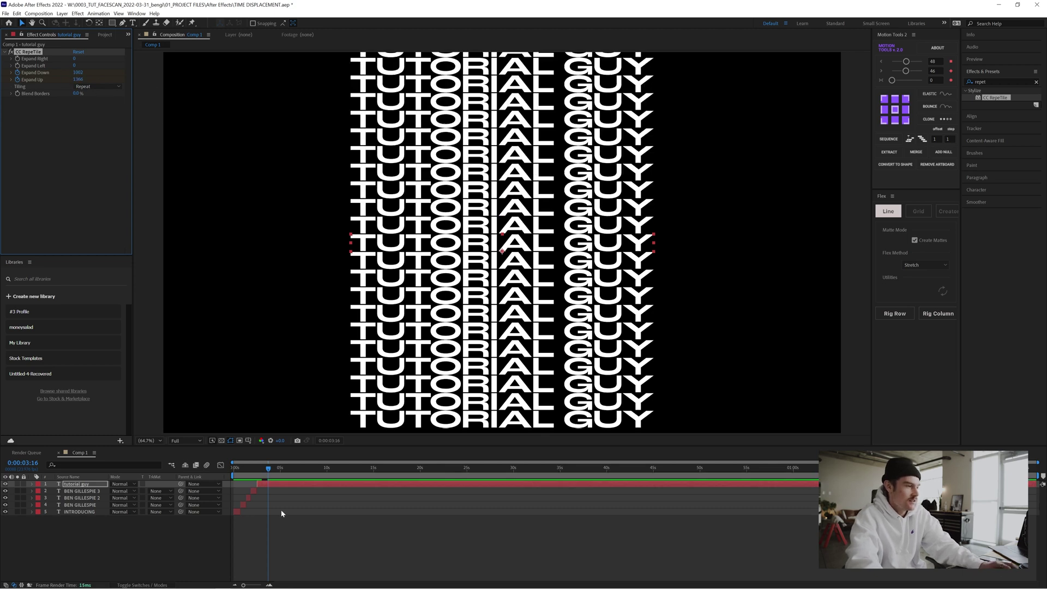
key(u)
drag(279, 493, 351, 558)
click(221, 465)
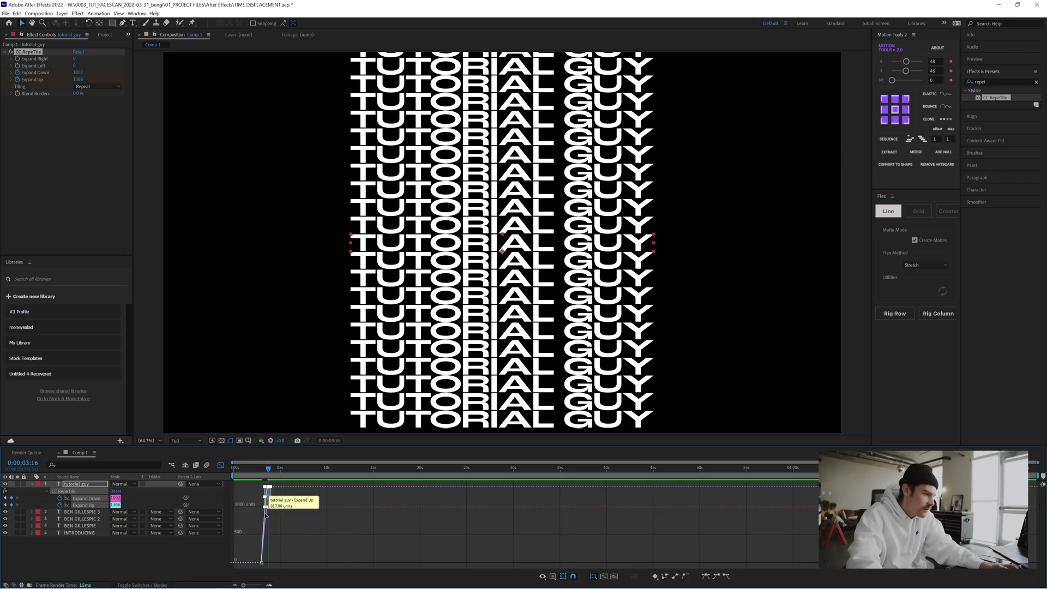
scroll(268, 511, up, 4)
scroll(270, 508, left, 3)
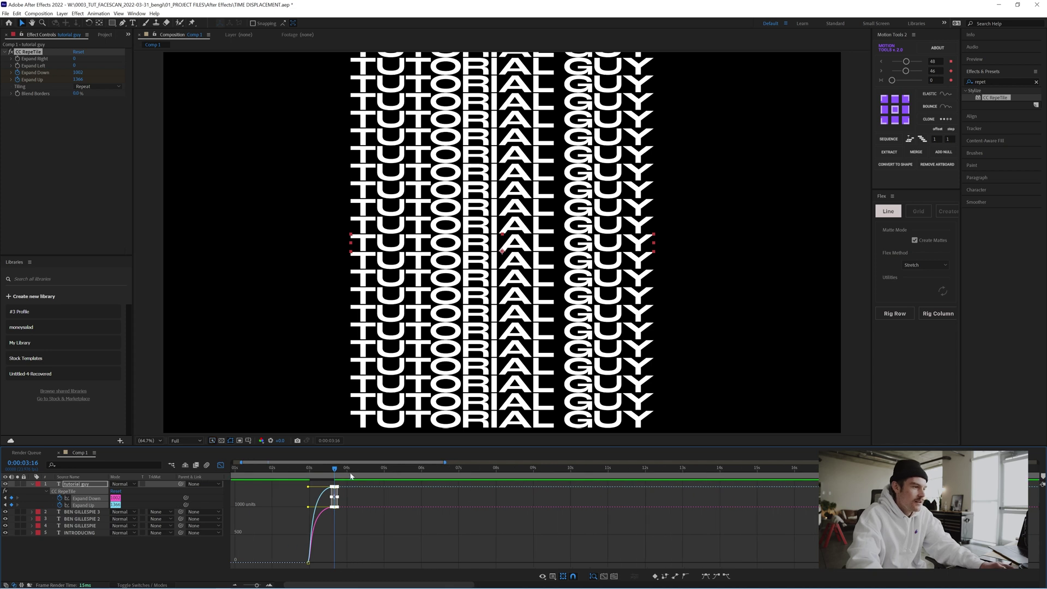
key(space)
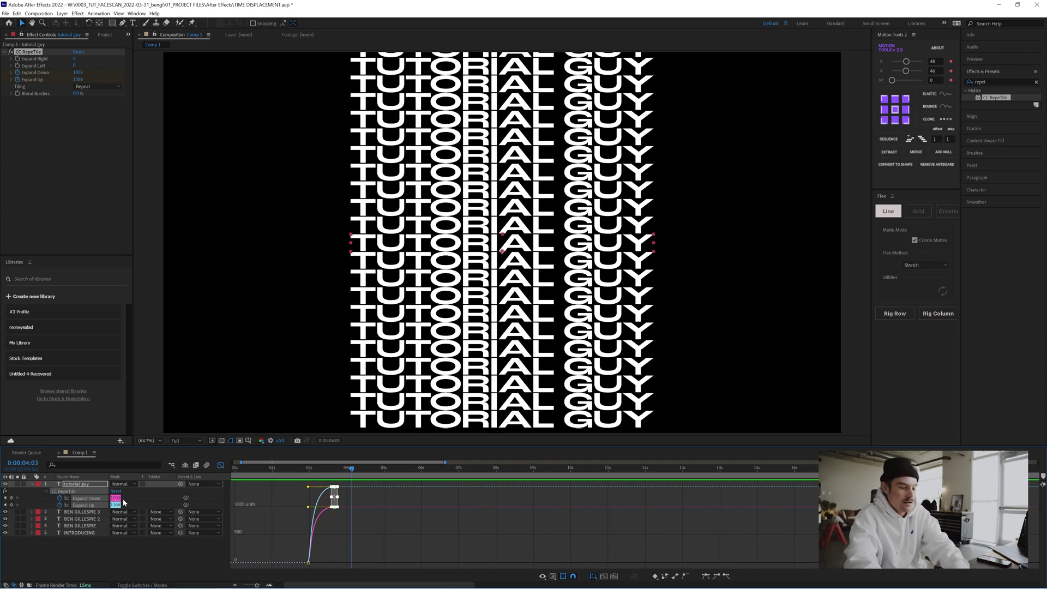
Step: Set the Expand Down and Up keys to 0, ease the peak keyframe and stretch its outgoing handle
key(F2)
text(0)
key(Tab)
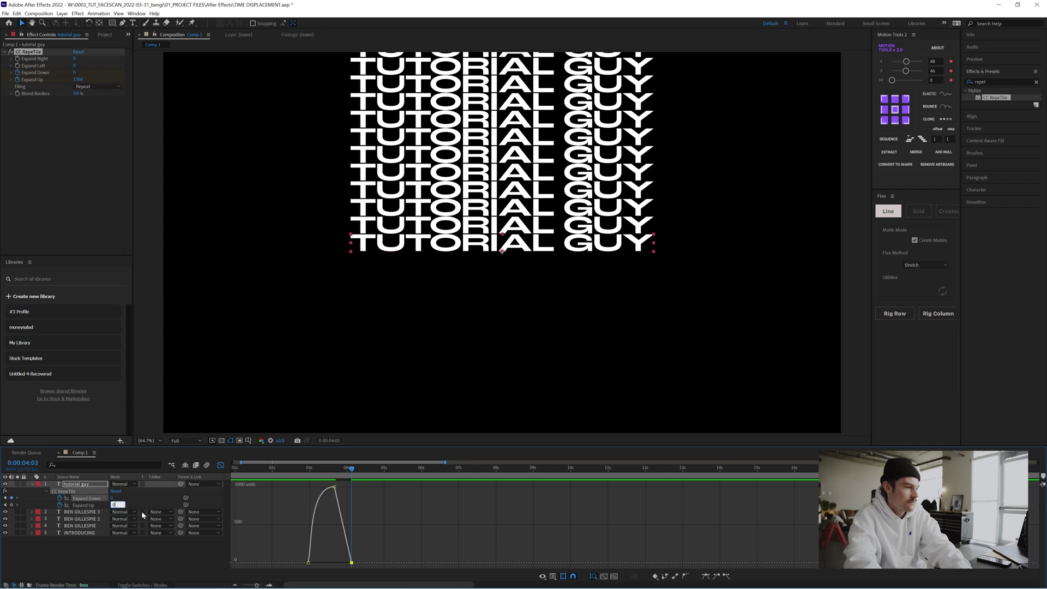
text(0)
key(Return)
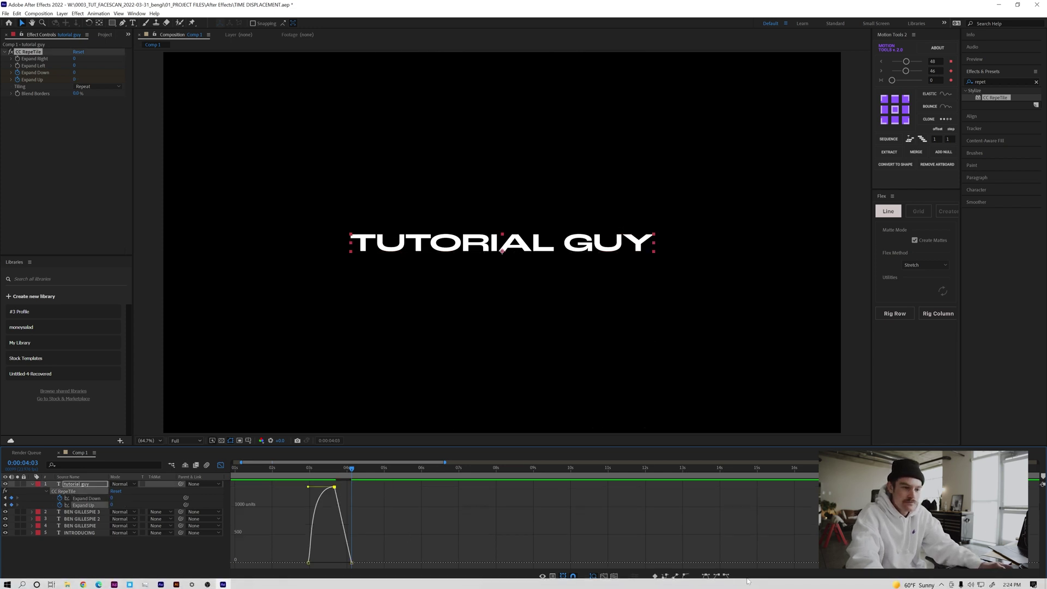
key(F9)
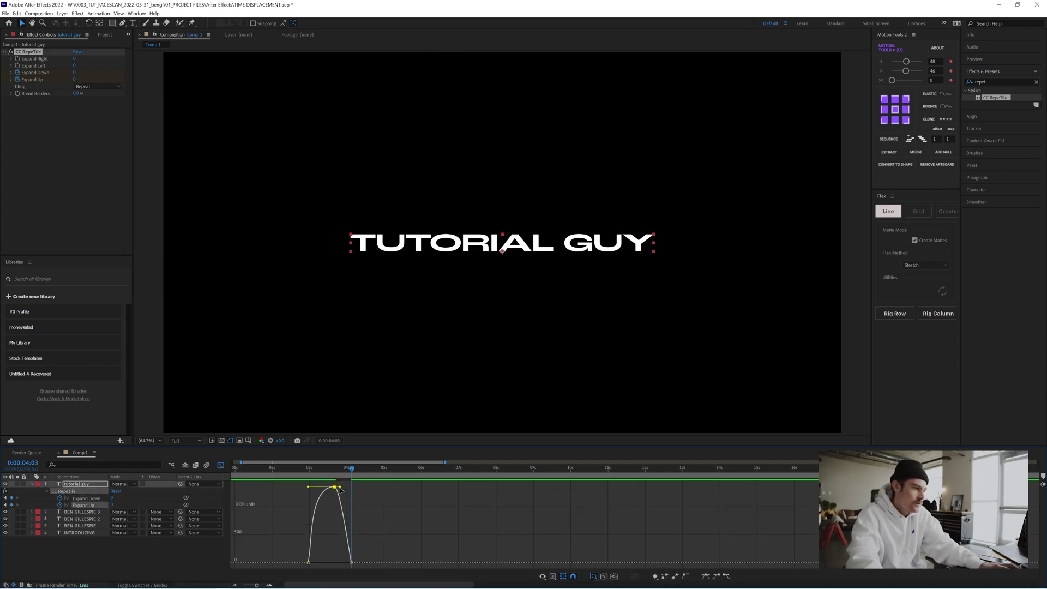
drag(340, 488, 351, 486)
key(space)
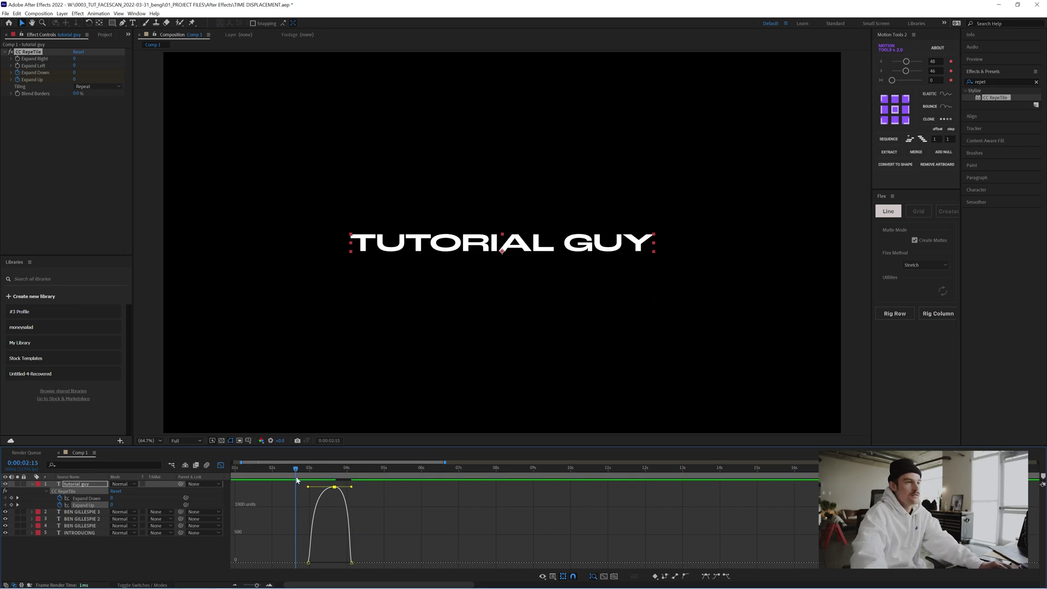
key(space)
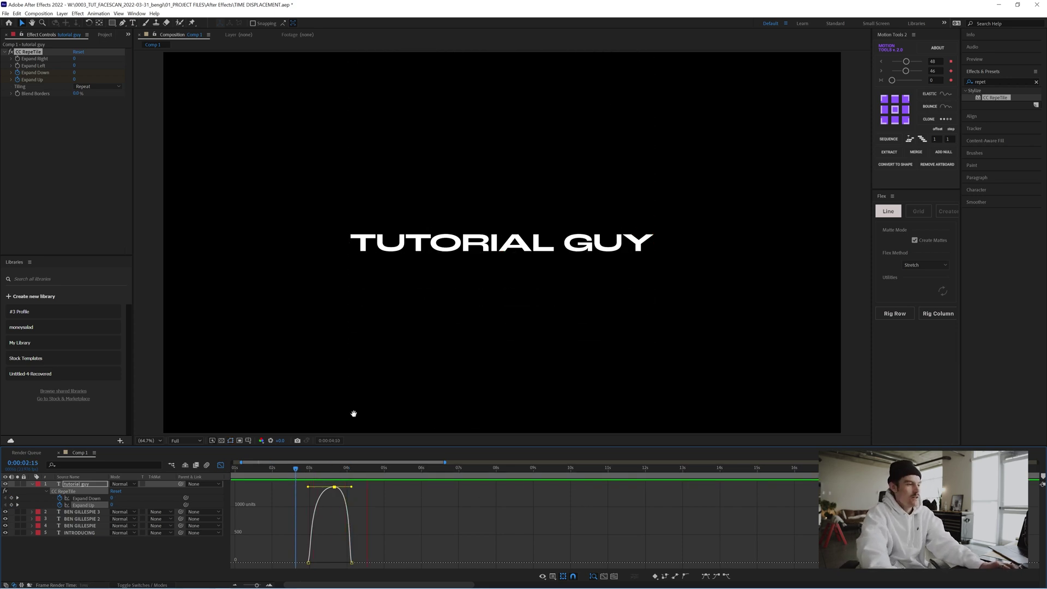
Step: At 0:00:03:16 set Expand Up and Expand Down to 1000, pulling the peak handle further right
drag(351, 467, 336, 477)
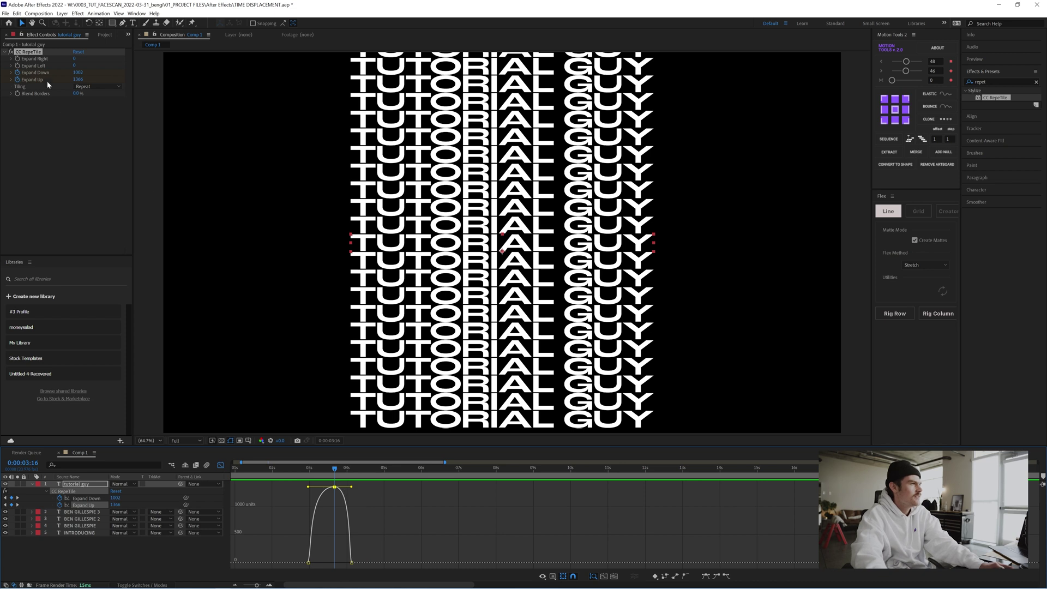
click(77, 80)
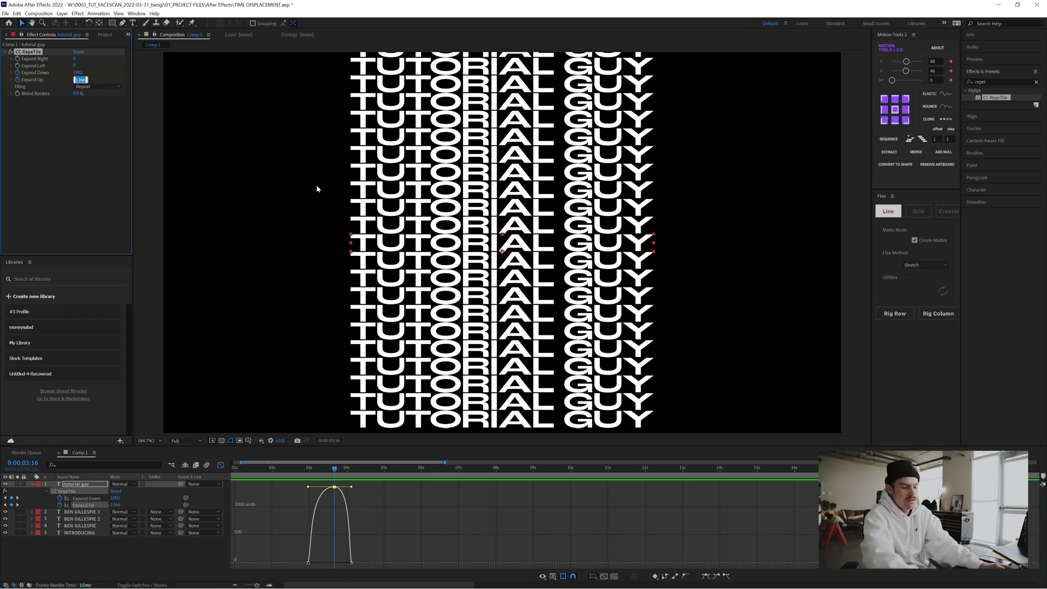
key(Return)
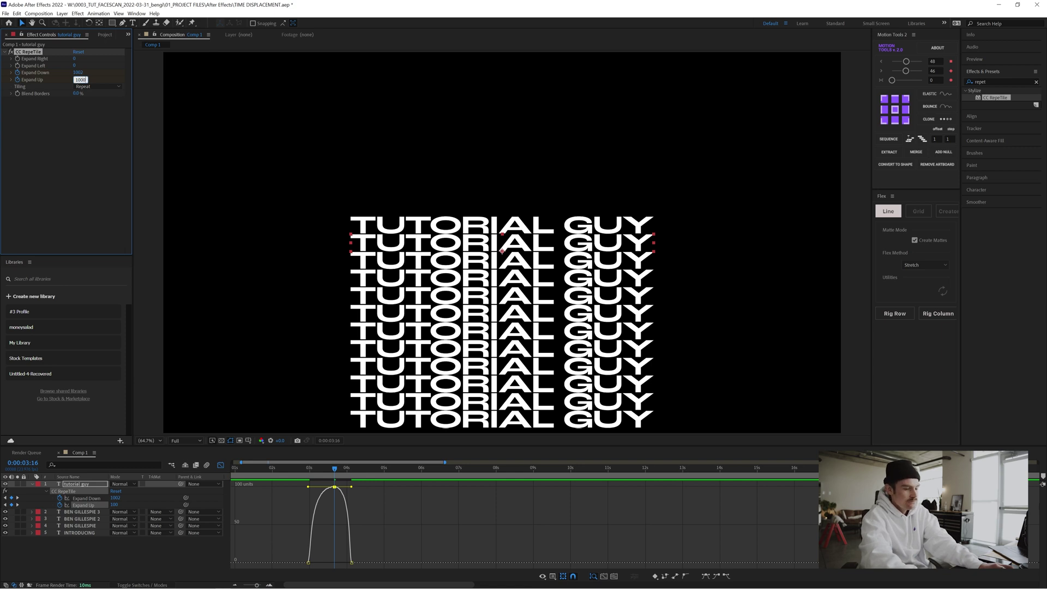
key(Return)
text(1000)
key(Return)
key(space)
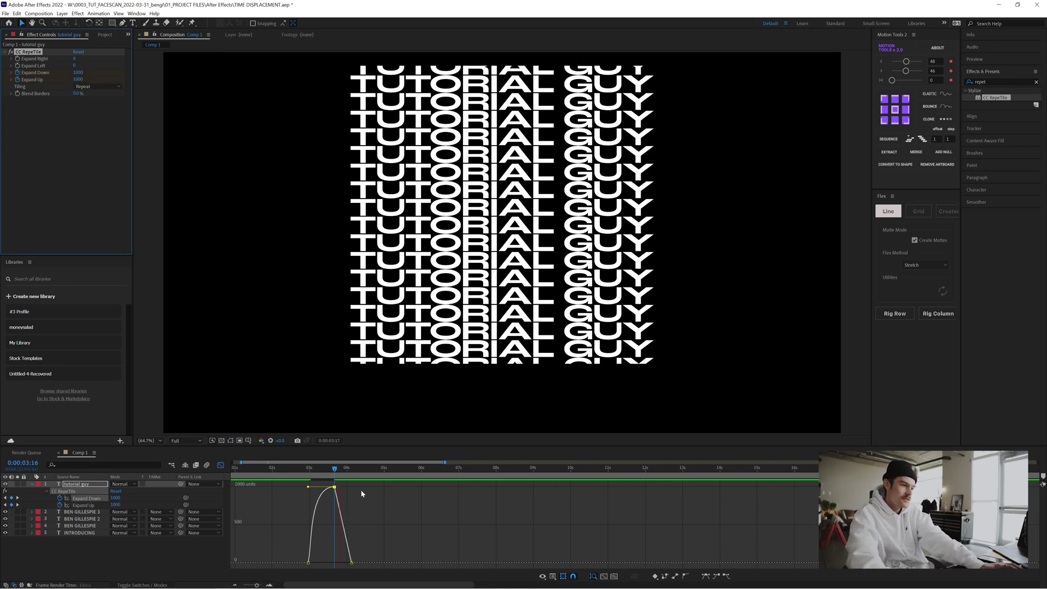
drag(335, 486, 351, 487)
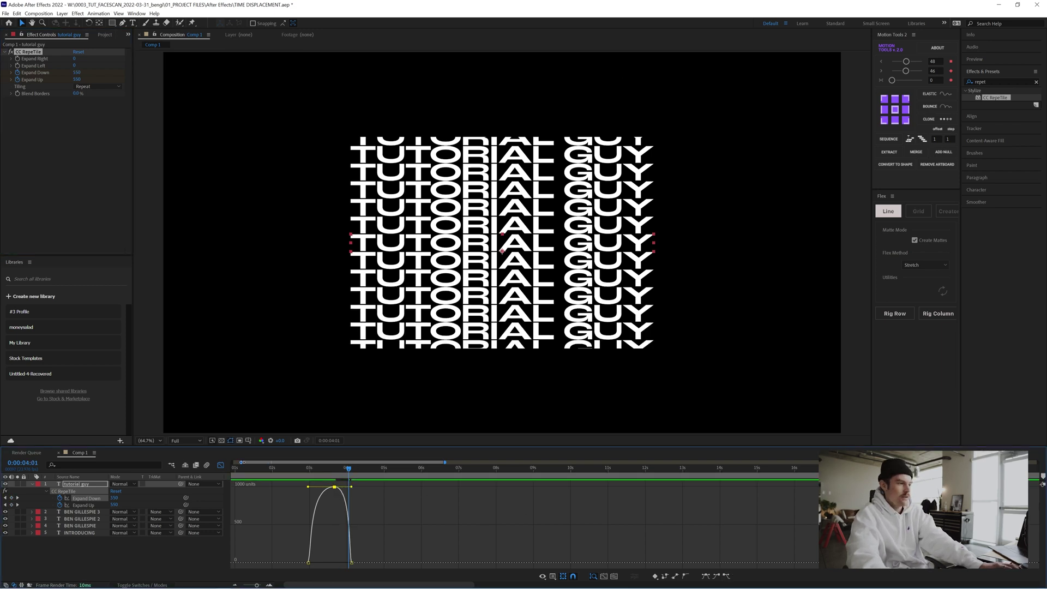
Step: Preview the full expand and collapse, then split the tutorial guy layer at 0:00:04:03
click(220, 464)
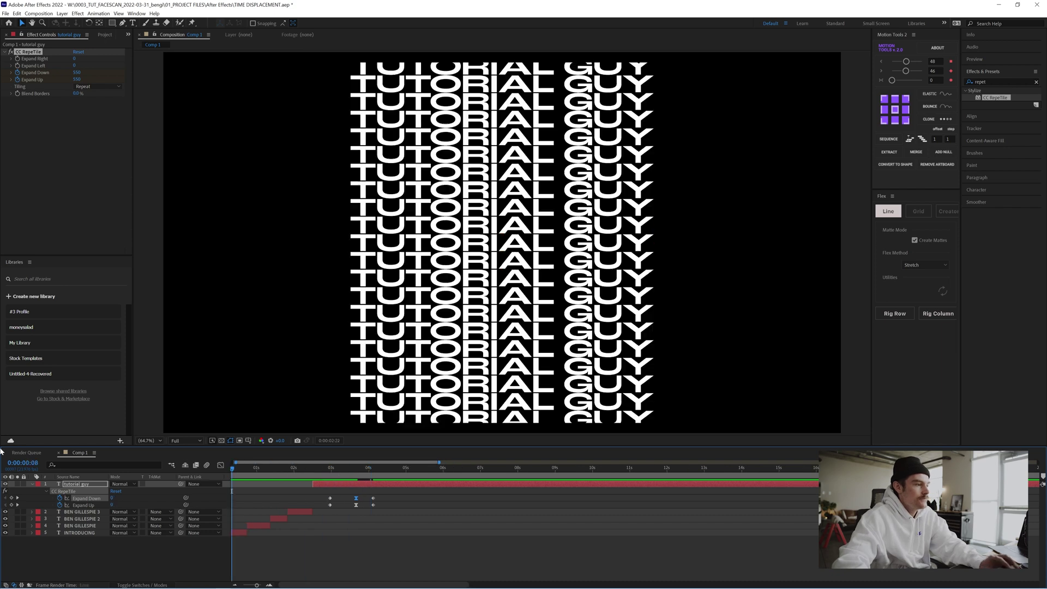
key(Home)
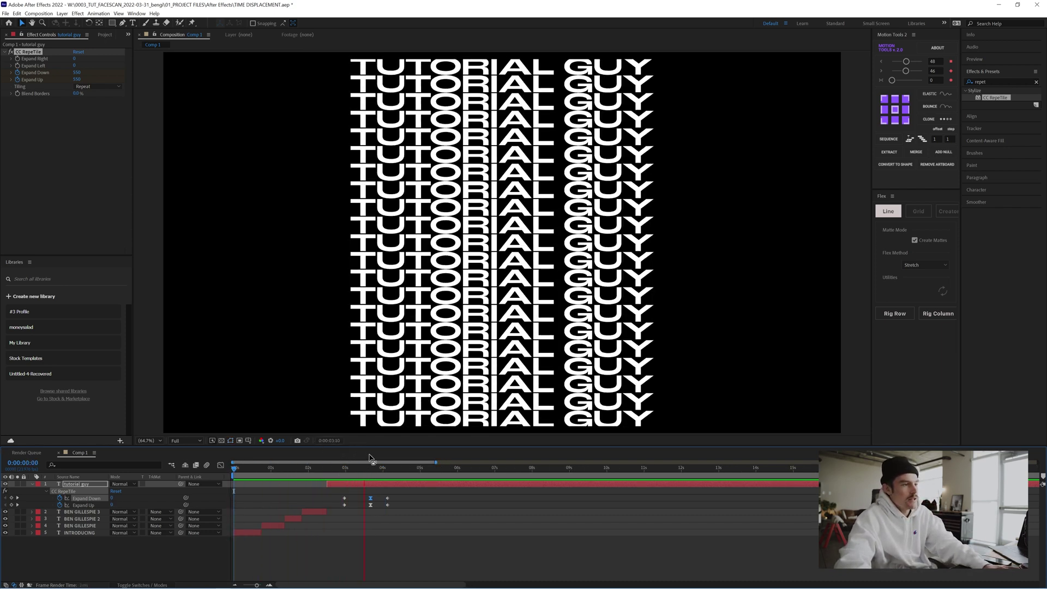
key(space)
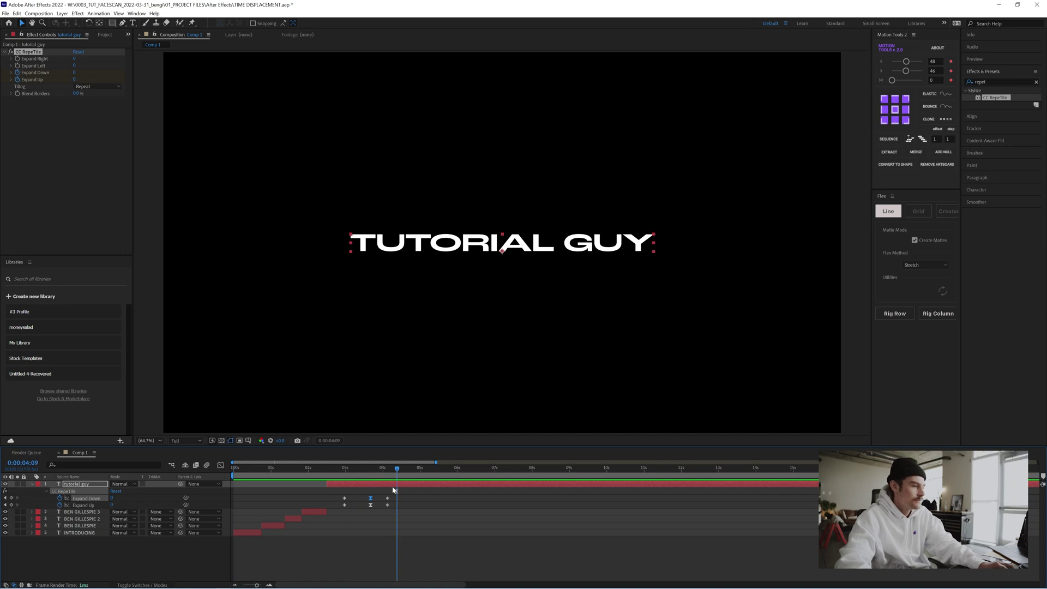
drag(391, 473, 387, 473)
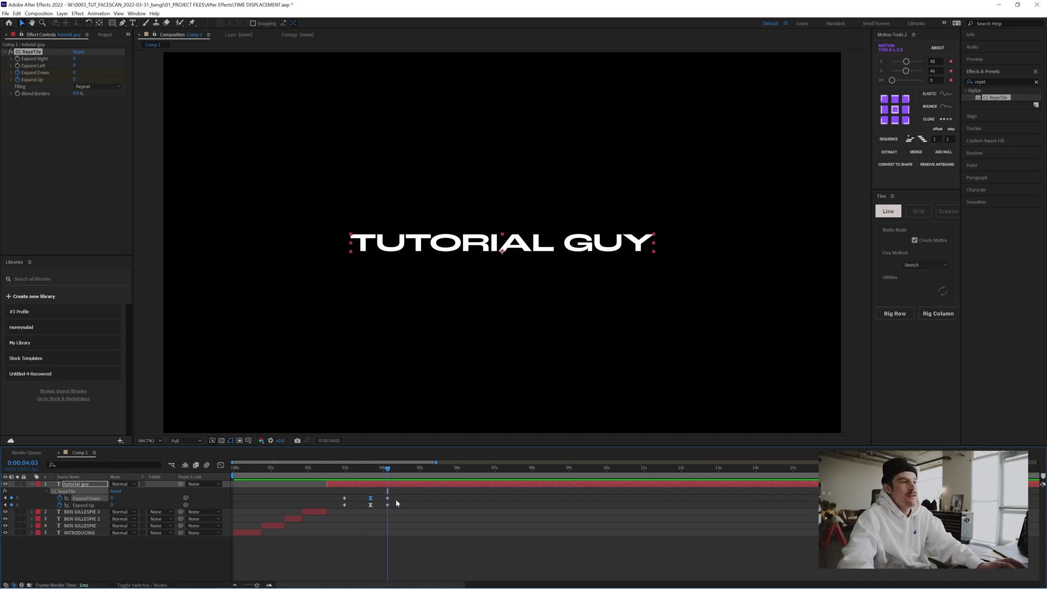
key(ctrl+shift+d)
Step: Retype the split-off title as VERY FUN
double_click(539, 247)
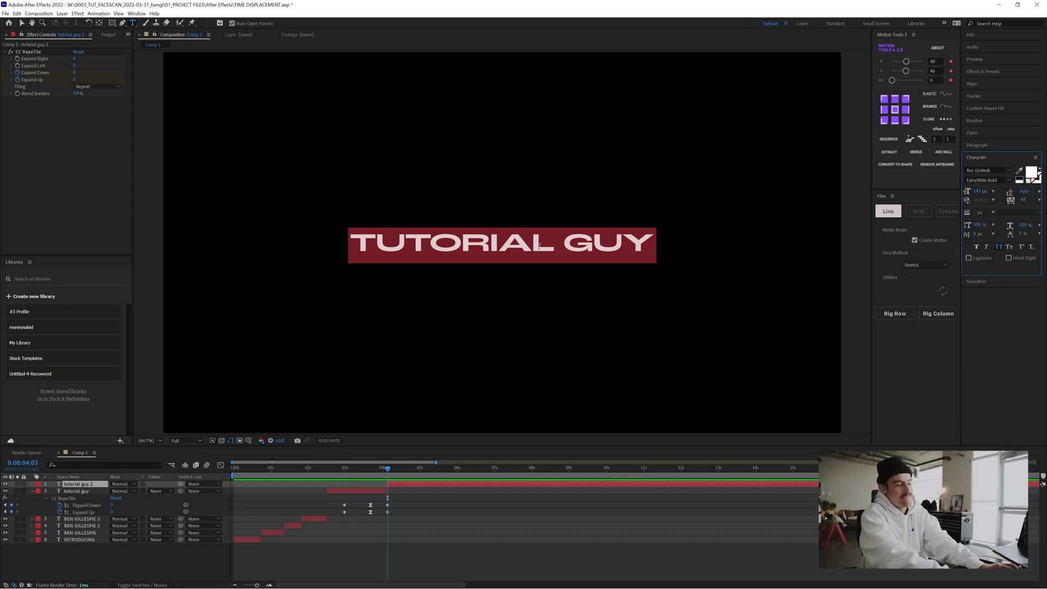
text(very fun)
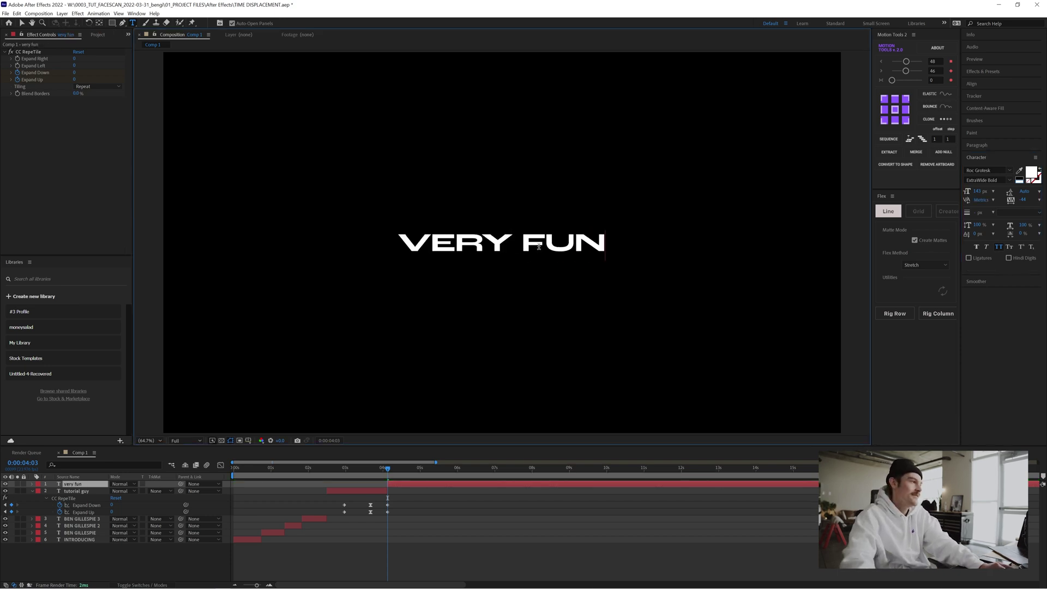
click(21, 24)
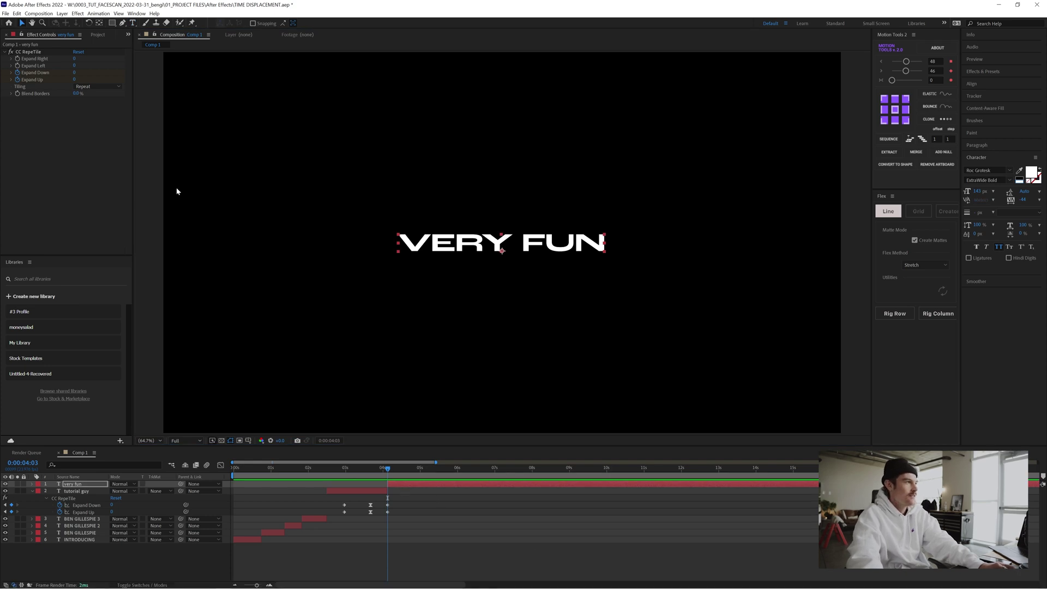
Step: At 0:00:04:19, add a small SUPER FUN text layer near the top left
click(133, 24)
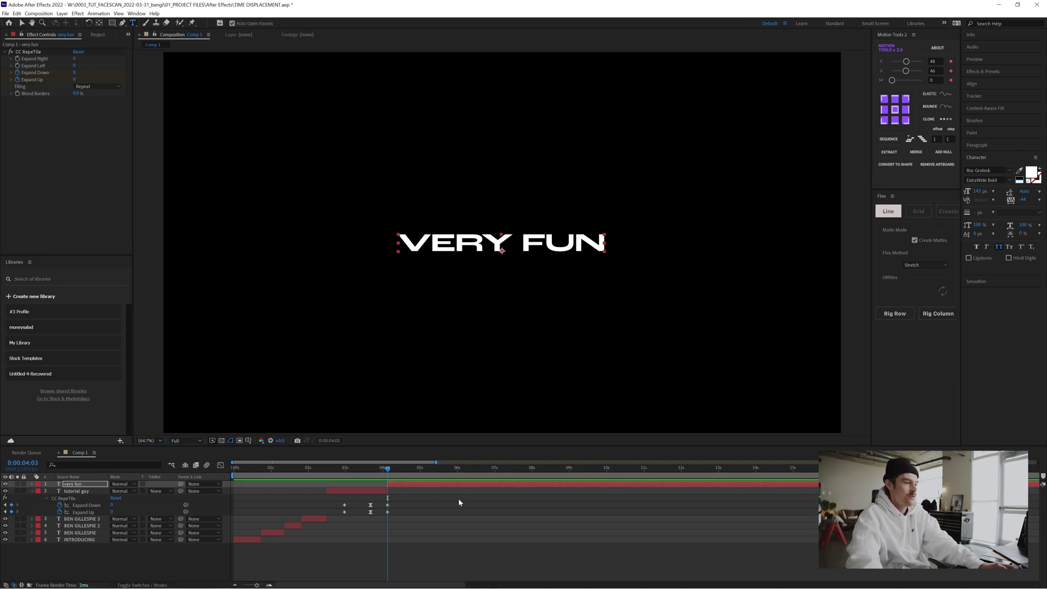
click(413, 474)
click(221, 127)
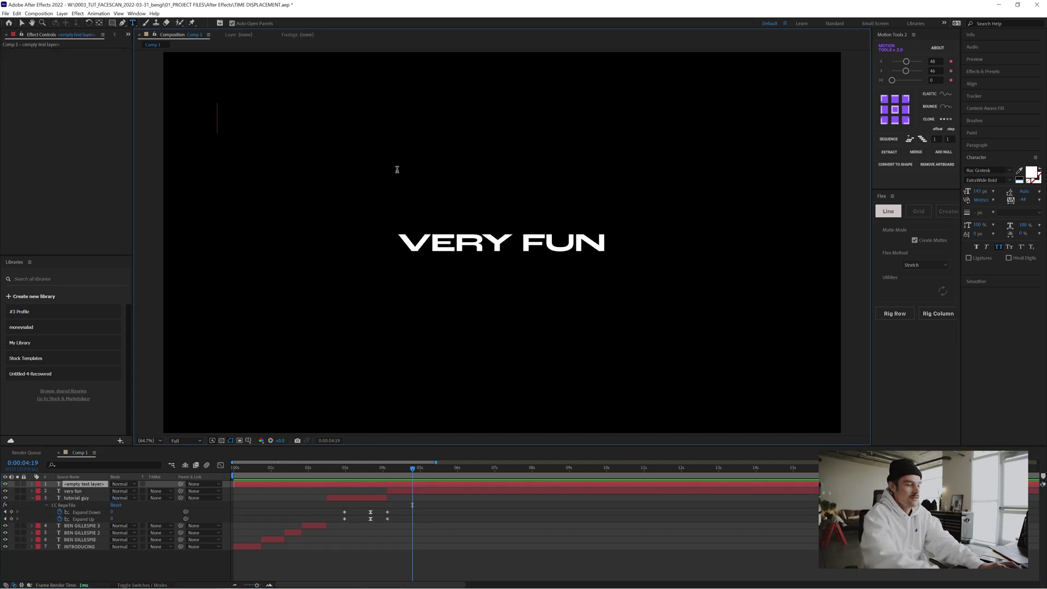
text(super fun)
key(ctrl+a)
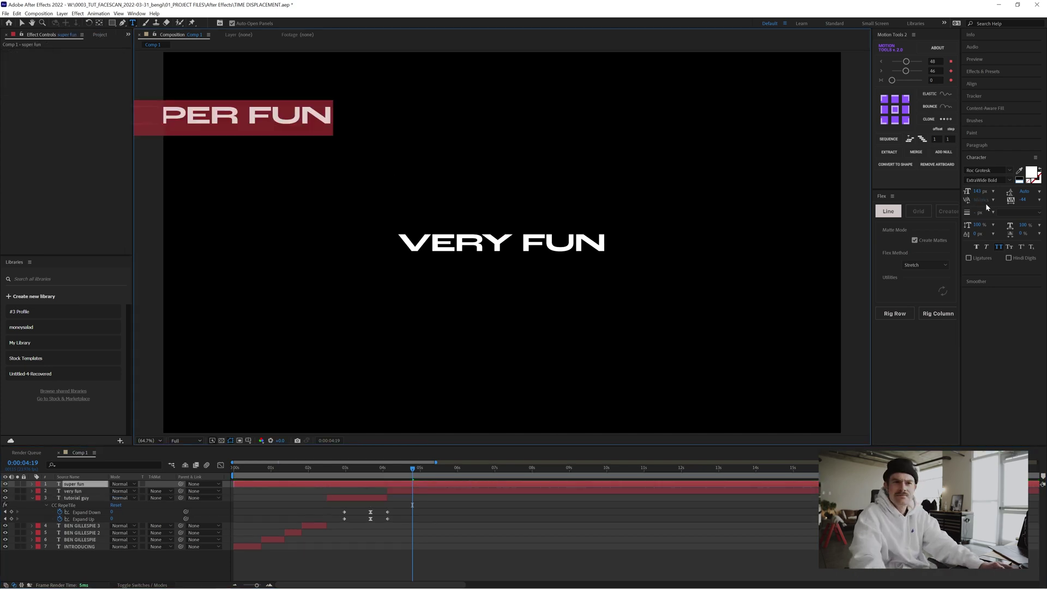
key(ctrl+alt+shift+comma)
key(ctrl+alt+shift+comma)
key(ctrl+alt+shift+comma)
key(ctrl+alt+shift+comma)
key(ctrl+alt+shift+comma)
key(ctrl+alt+shift+comma)
key(ctrl+alt+shift+comma)
key(ctrl+alt+shift+comma)
key(ctrl+alt+shift+comma)
key(ctrl+alt+shift+comma)
key(Escape)
Step: Duplicate and retype copies as VERY FLIRTY, SO SMART, GOOD CHIN and MUSCLES around the frame
key(ctrl+d)
double_click(227, 243)
text(very flirty)
drag(235, 98, 497, 94)
key(ctrl+d)
text(so smart)
key(ctrl+d)
double_click(499, 387)
text(good chin)
key(ctrl+d)
double_click(748, 387)
text(muscles)
Step: Add further copies reading NOT SAD, GOOD AT HIS JOB and HONEST on the right and top
key(ctrl+d)
double_click(748, 247)
text(not sad)
key(ctrl+d)
double_click(748, 92)
text(good at his job)
key(ctrl+d)
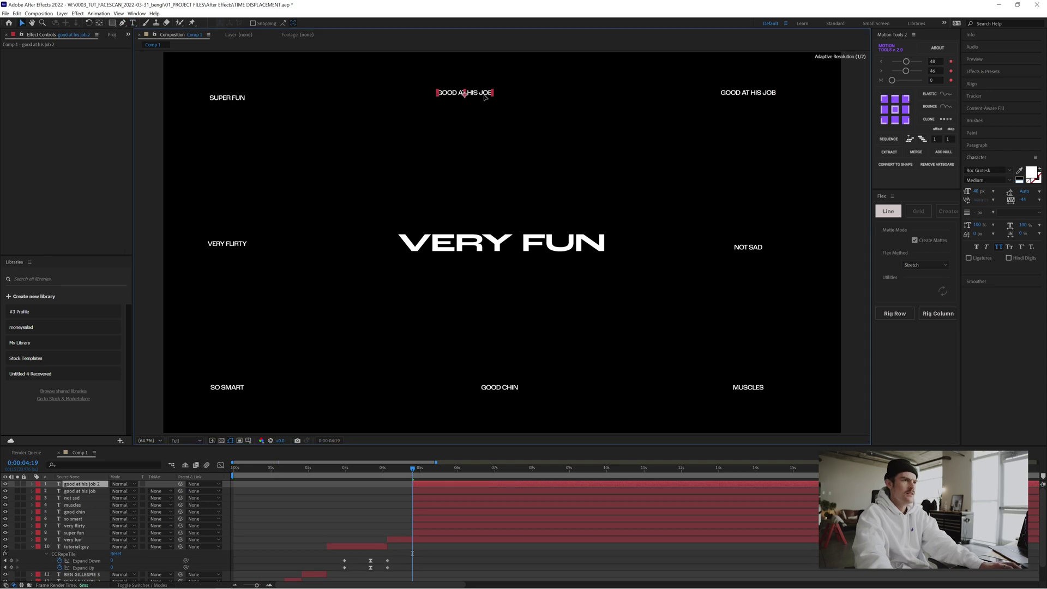
double_click(493, 93)
text(honest)
key(Home)
Step: Stagger the small word layers' start times from 0:00:05:21
click(453, 467)
drag(436, 497, 443, 533)
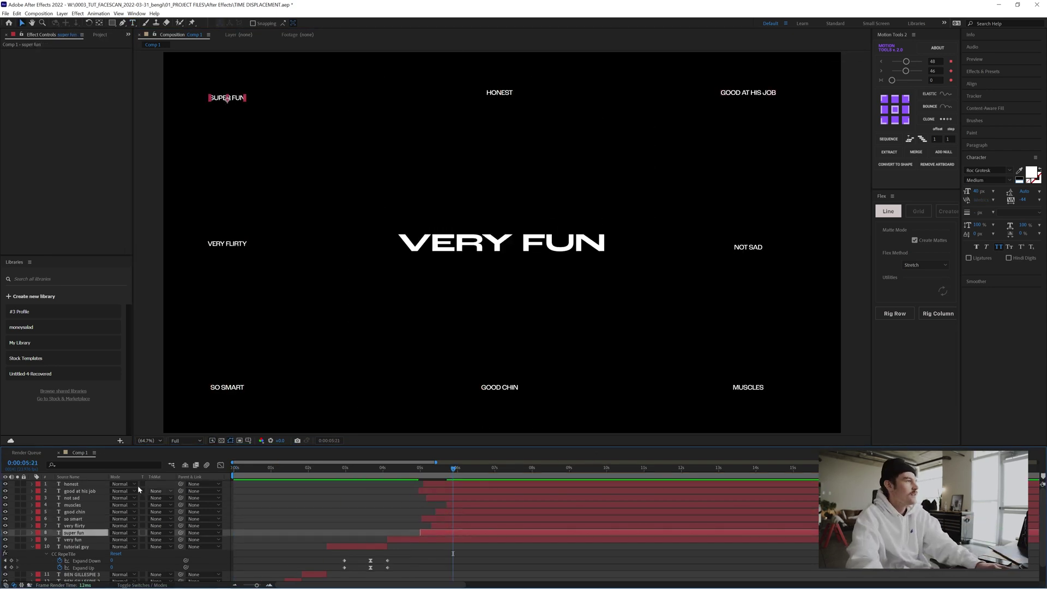
click(61, 13)
Step: Add an adjustment layer and move it to the top of the layer stack
mouse_move(137, 22)
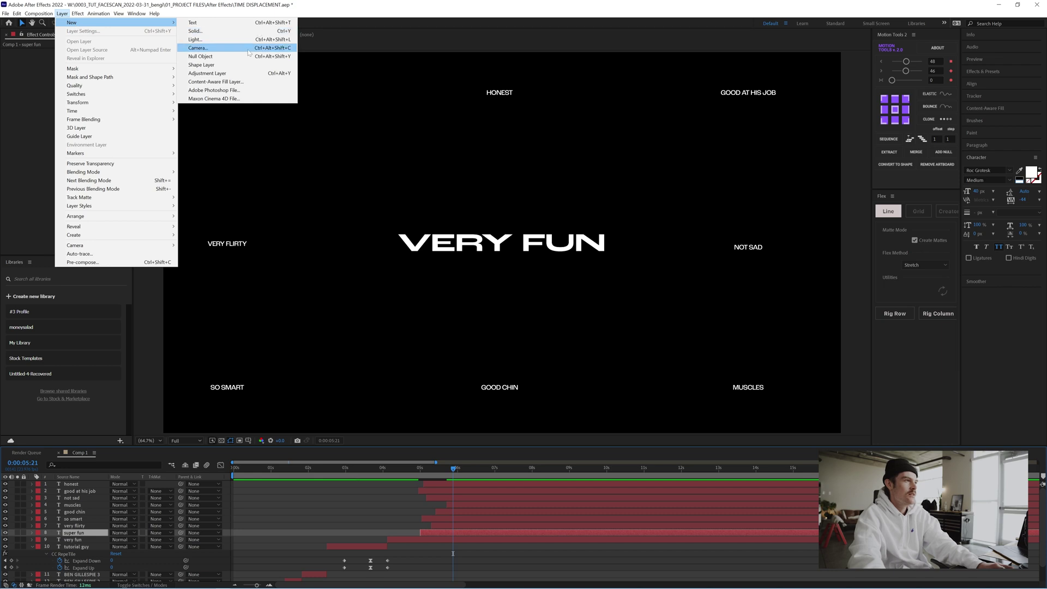
click(245, 73)
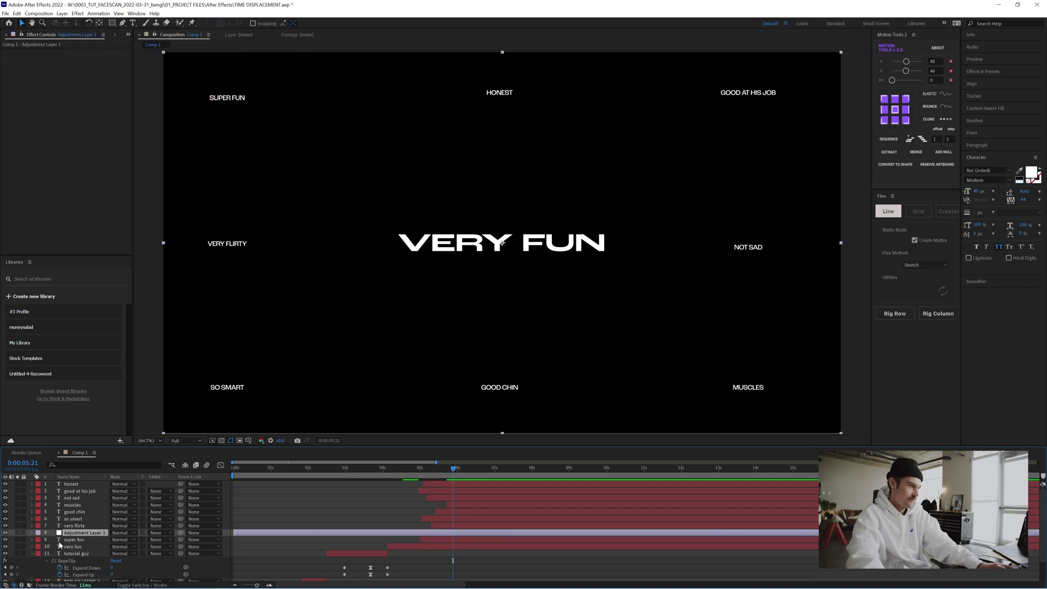
drag(65, 535, 66, 482)
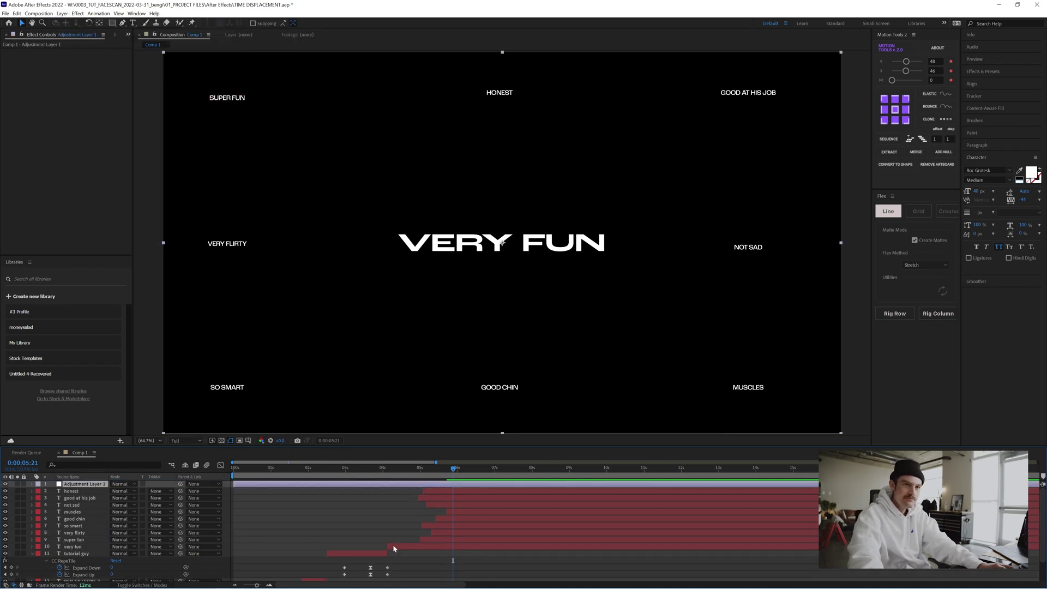
Step: Apply Time Displacement to the adjustment layer and scrub through the intro to inspect the words
click(984, 71)
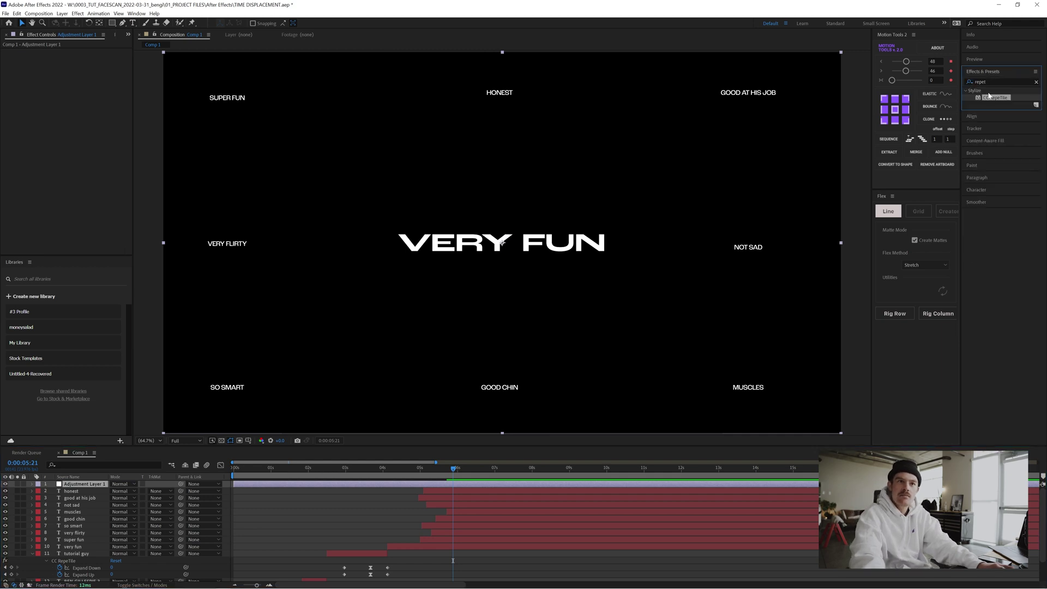
click(988, 81)
text(time)
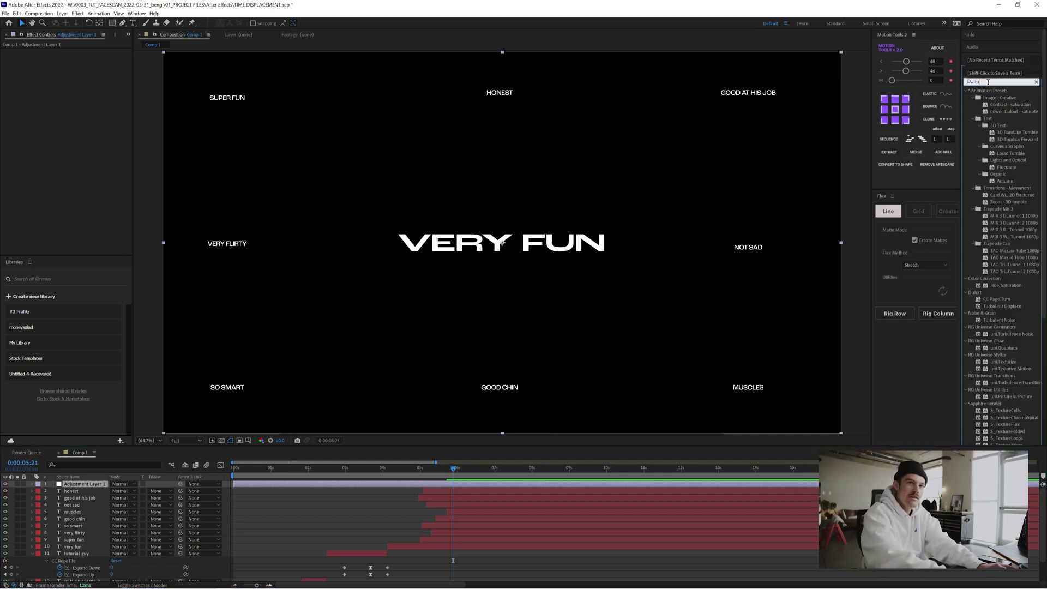
text( displacem)
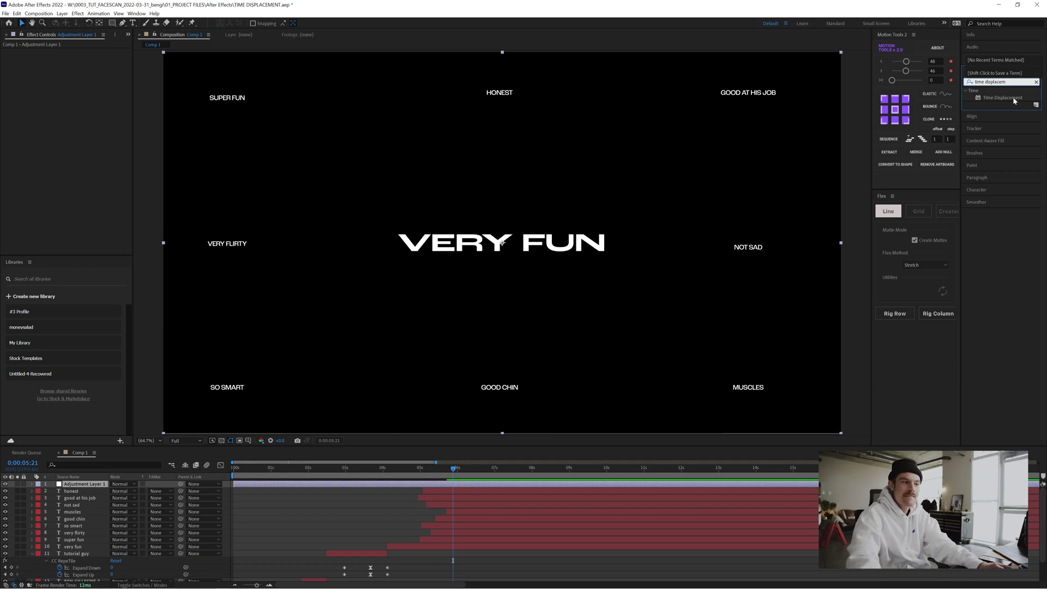
drag(1014, 101, 327, 469)
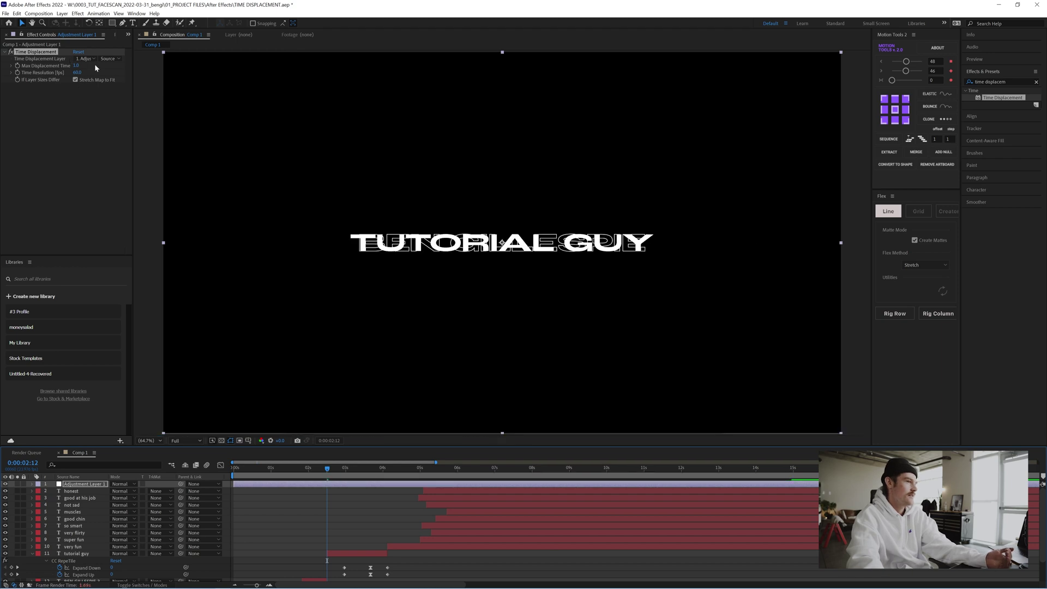
drag(321, 473, 431, 486)
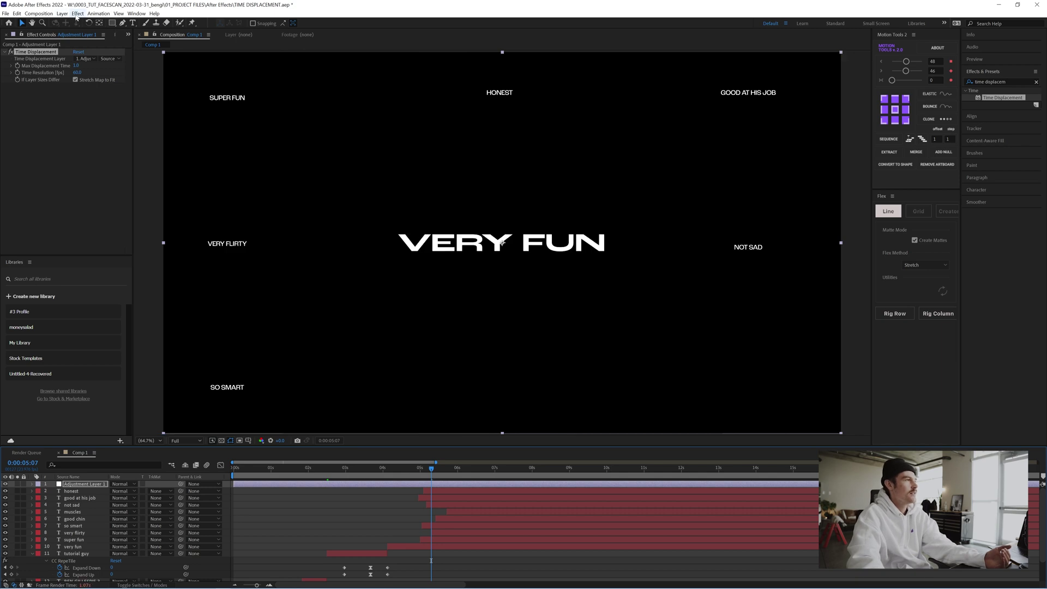
Step: Create a new white full-frame solid layer
click(62, 14)
mouse_move(76, 23)
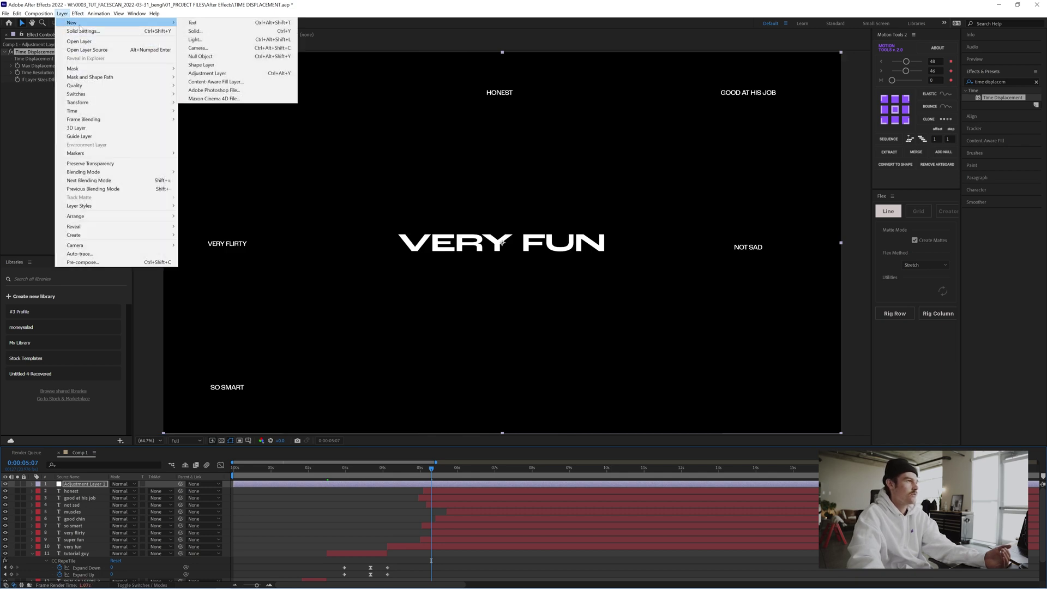
click(213, 34)
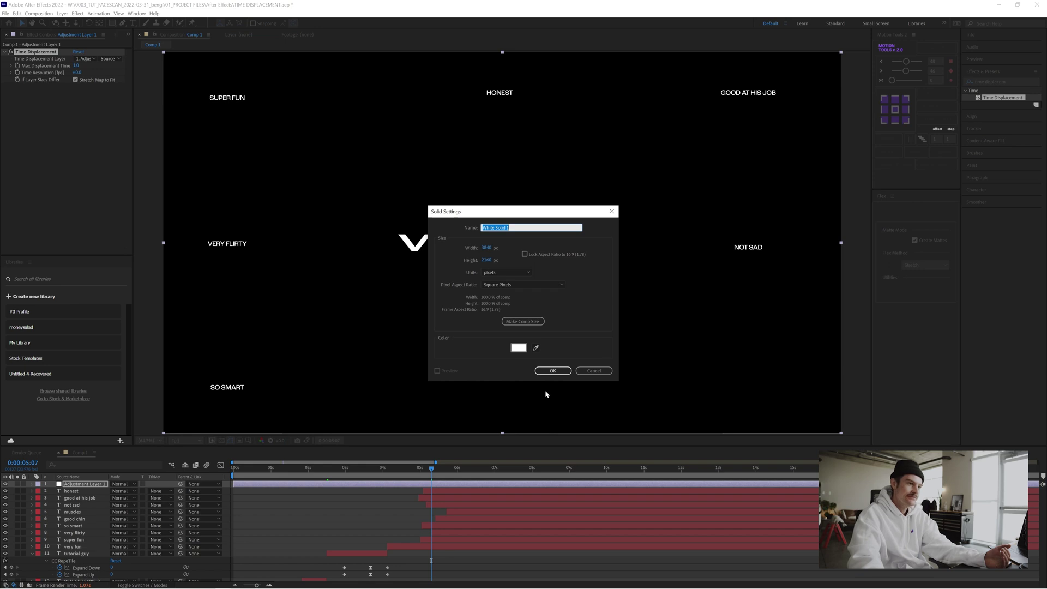
click(552, 370)
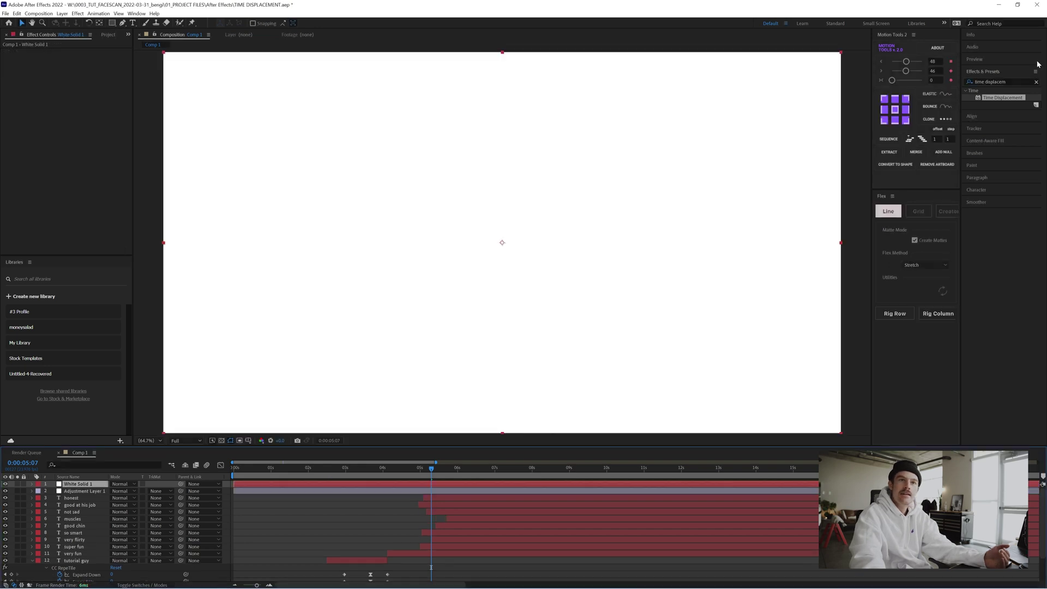
Step: Apply a Radial Ramp Gradient Ramp to the solid with its start at the comp centre
click(993, 80)
text(gradient)
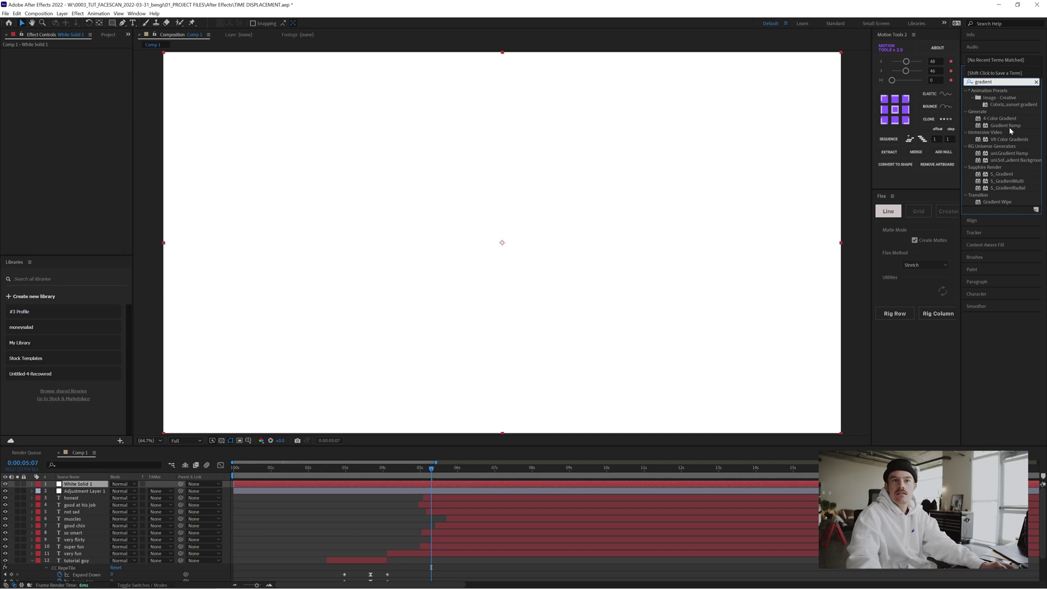
drag(1008, 127, 401, 484)
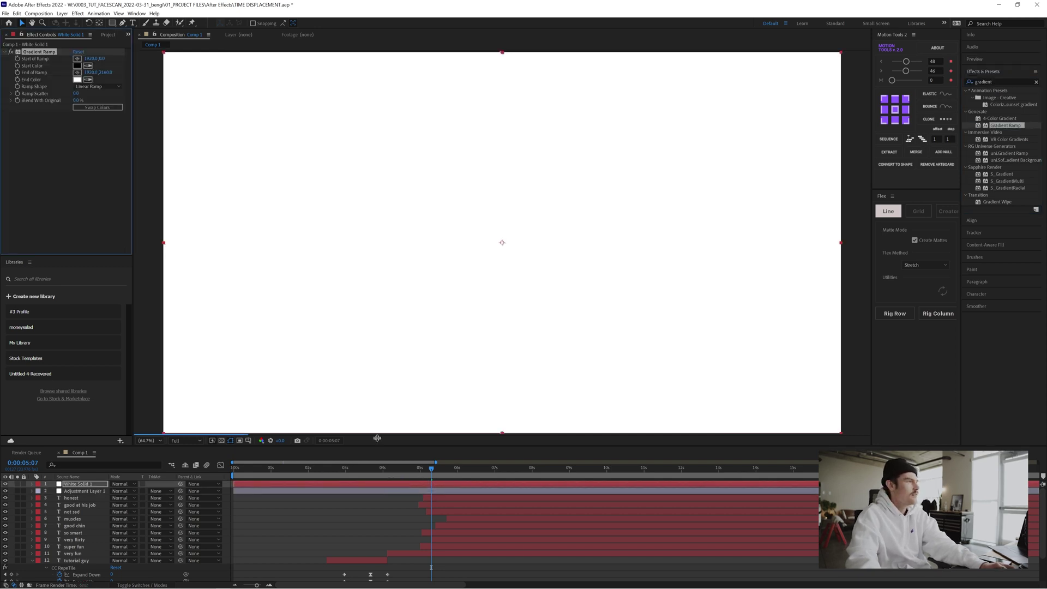
click(97, 86)
click(95, 103)
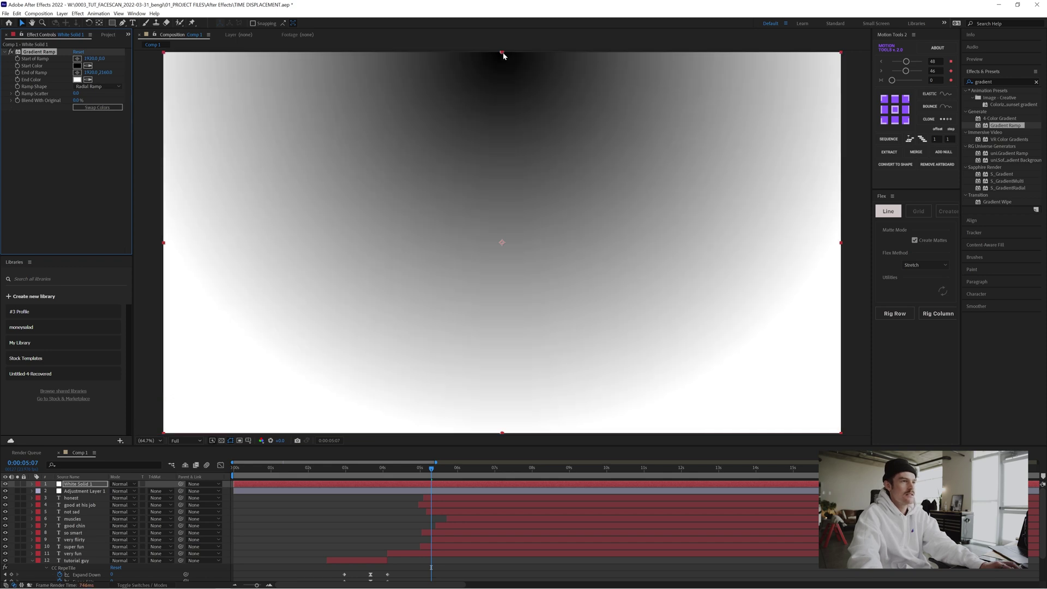
drag(502, 53, 501, 243)
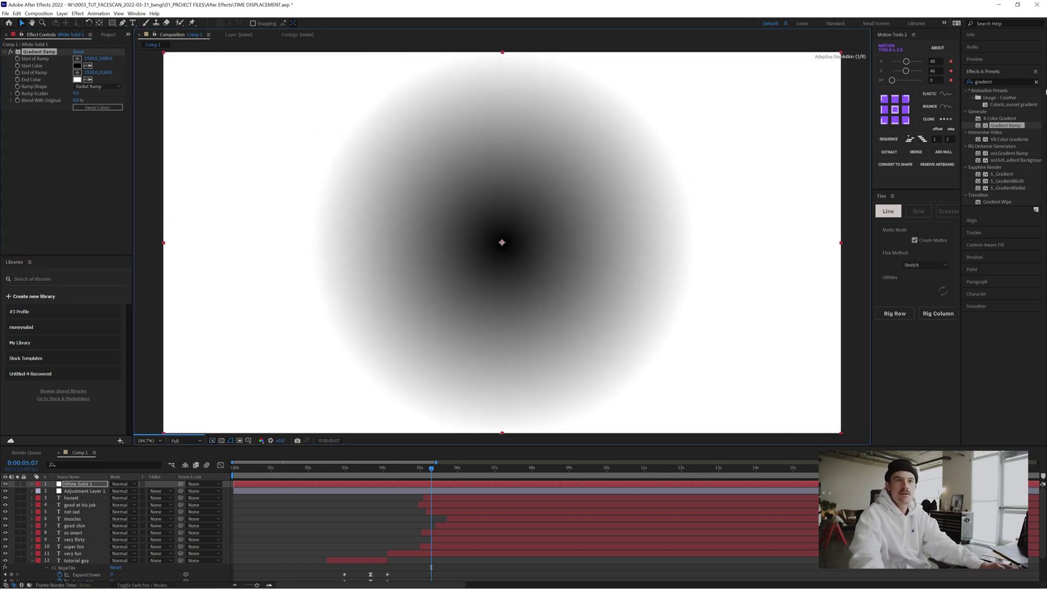
Step: Apply the Posterize effect to the gradient solid
click(1006, 81)
text(p)
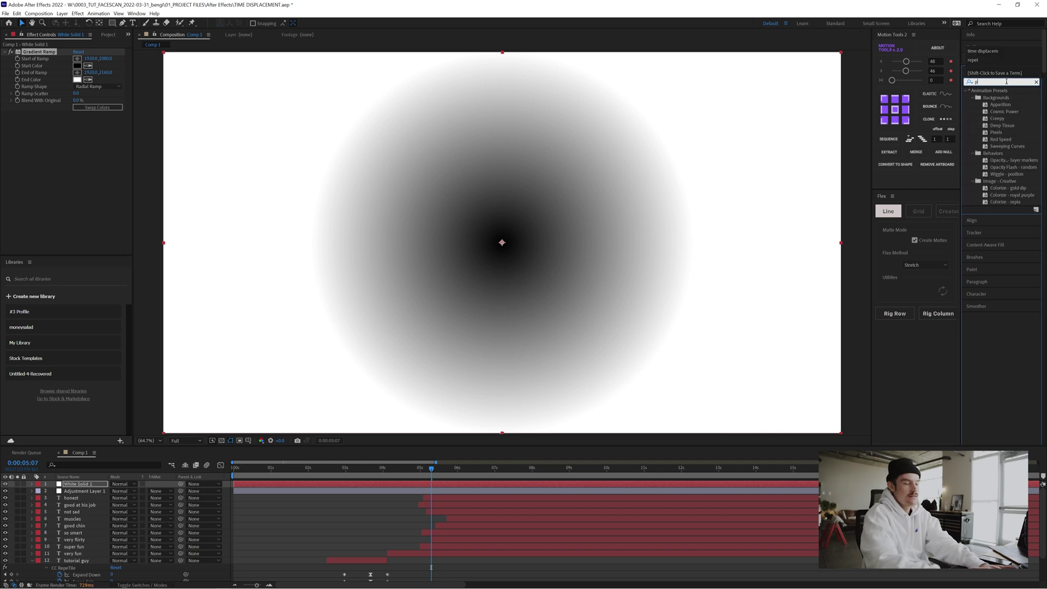
text(oster)
drag(992, 111, 578, 398)
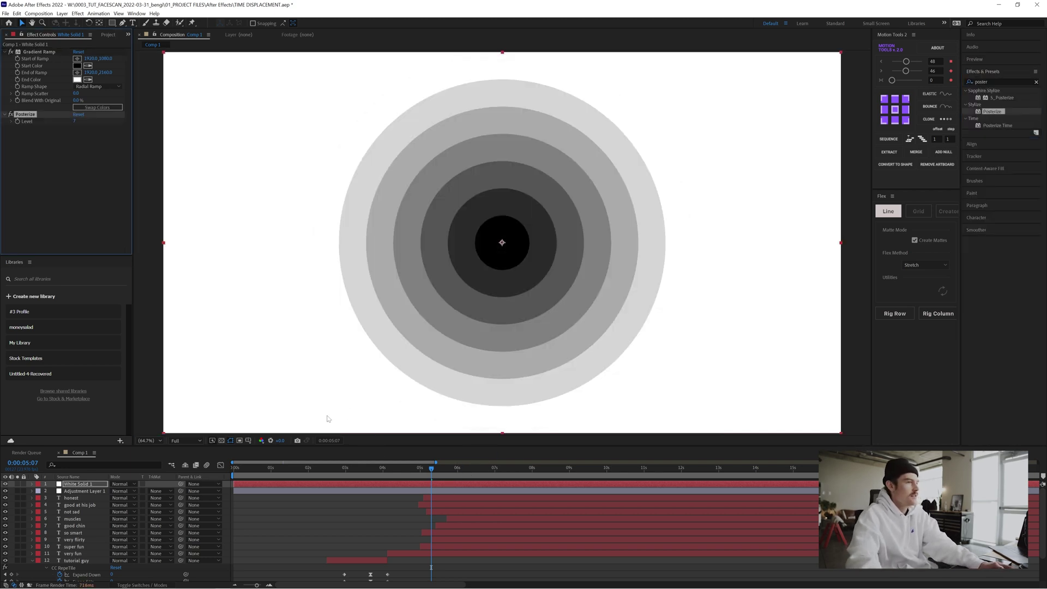
Step: Move the gradient's End of Ramp far right and set Posterize Level to 15
click(77, 72)
click(852, 236)
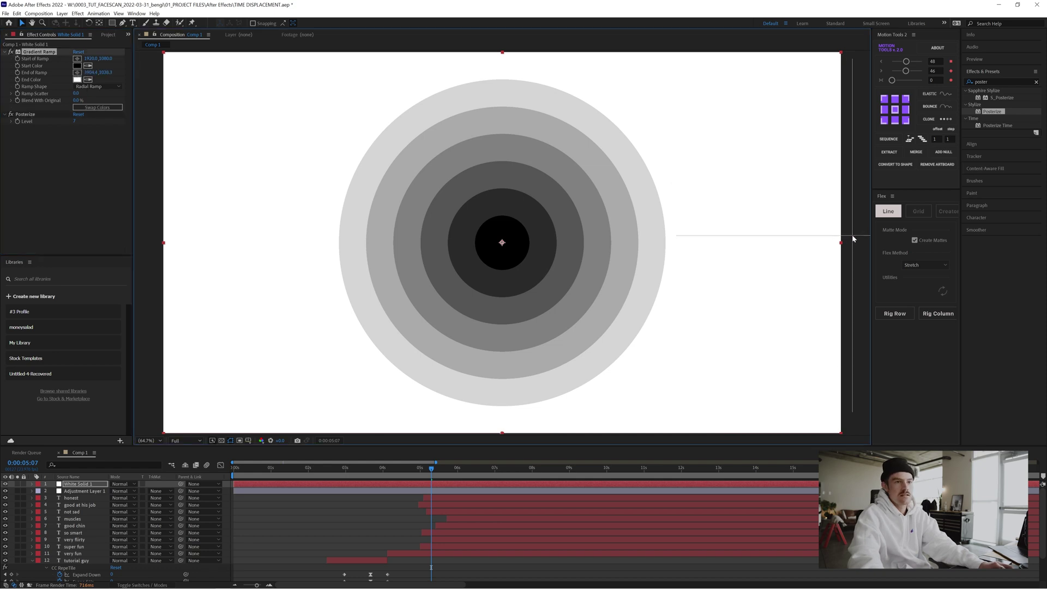
drag(852, 236, 866, 243)
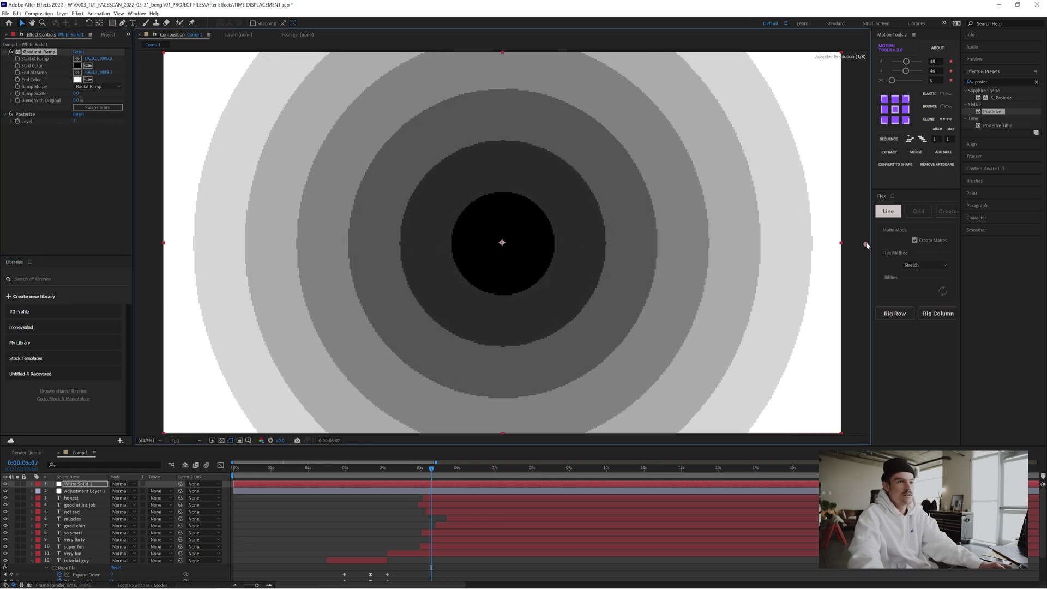
click(74, 121)
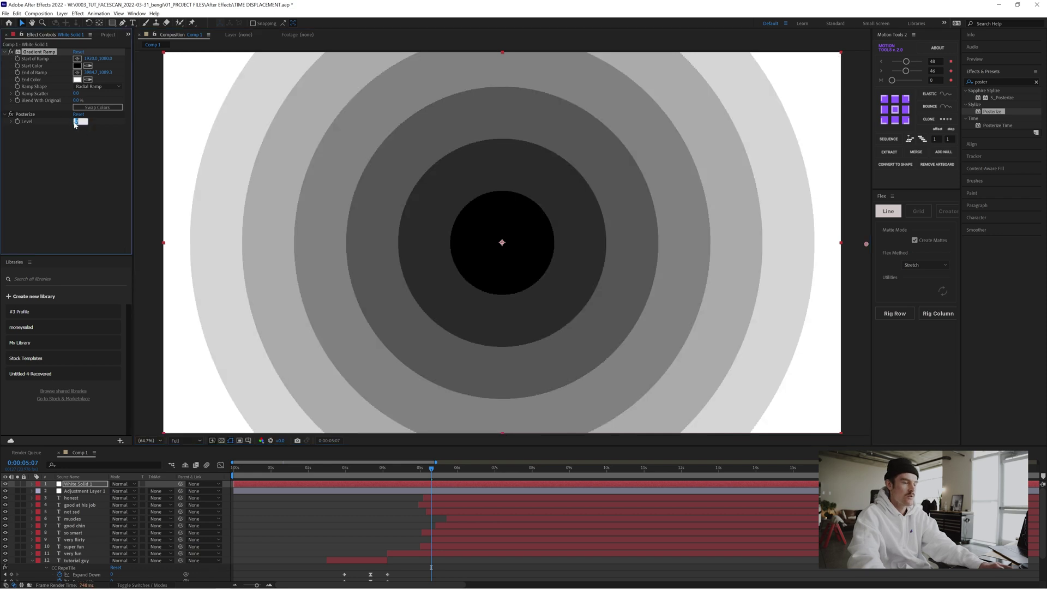
text(15)
key(Return)
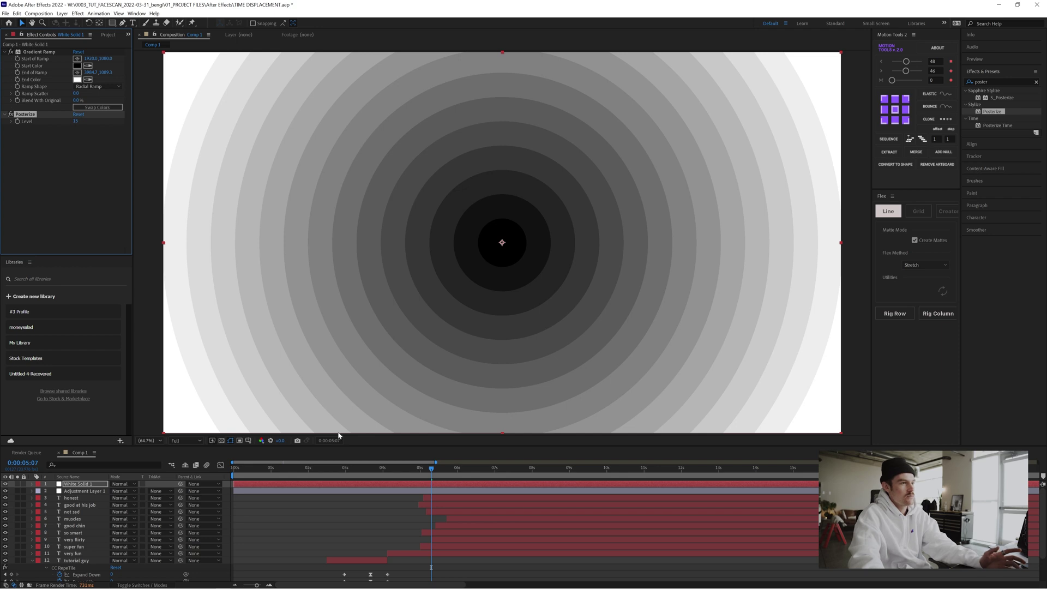
Step: Hide White Solid 1 and make it Adjustment Layer 1's time displacement map, using Effects & Masks
click(5, 484)
click(97, 492)
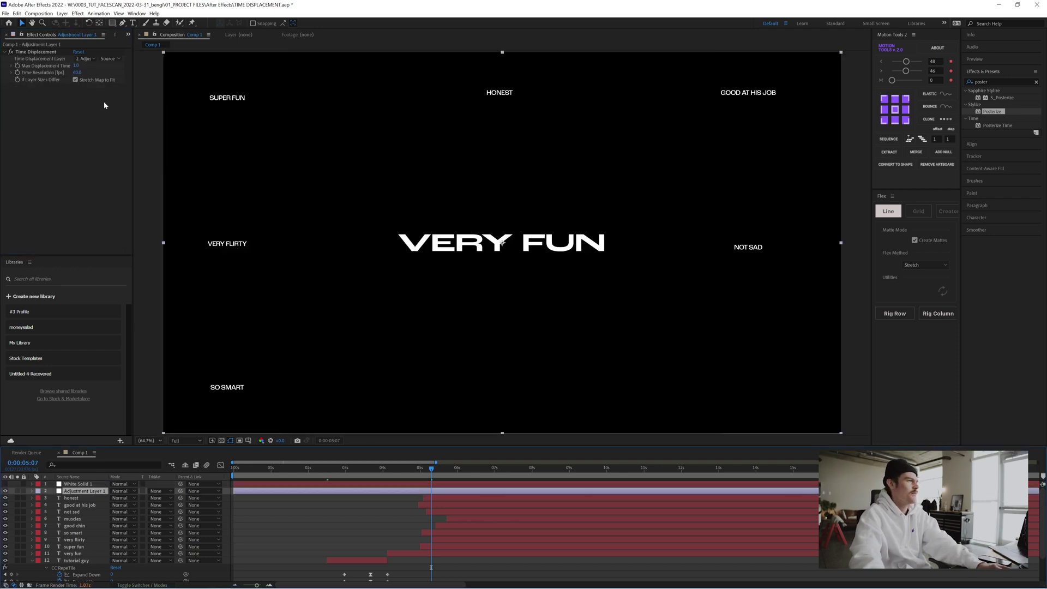
click(84, 59)
click(101, 76)
click(109, 58)
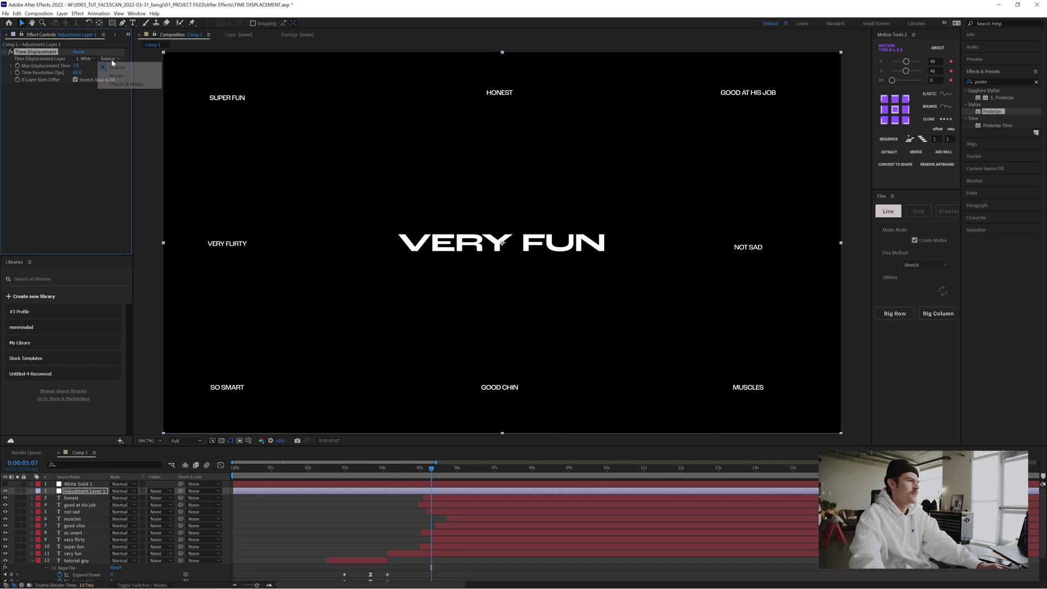
click(128, 84)
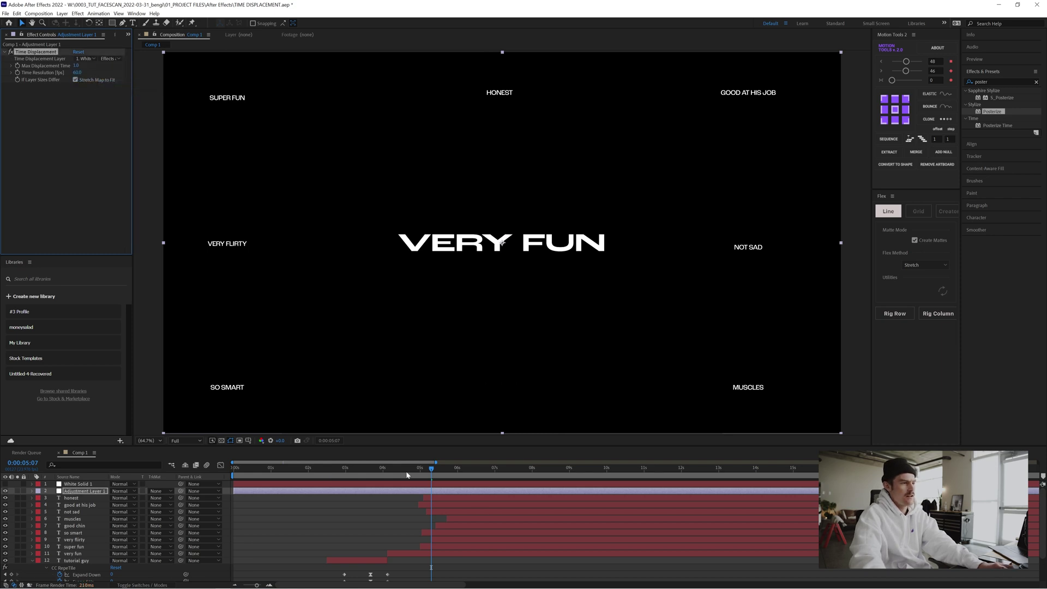
Step: Return to the first frame and preview the intro
click(357, 472)
key(Home)
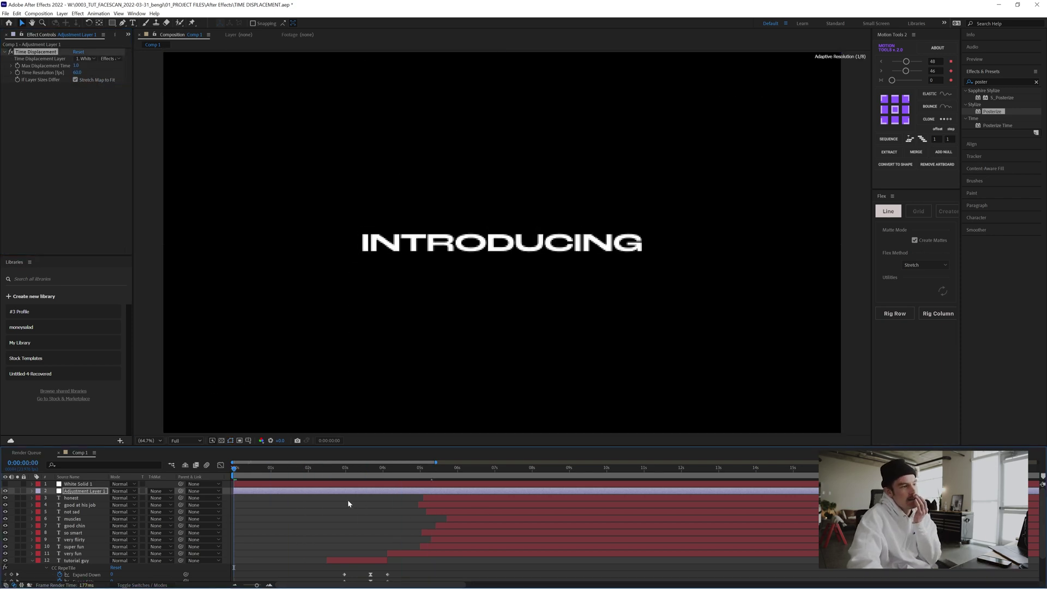
key(space)
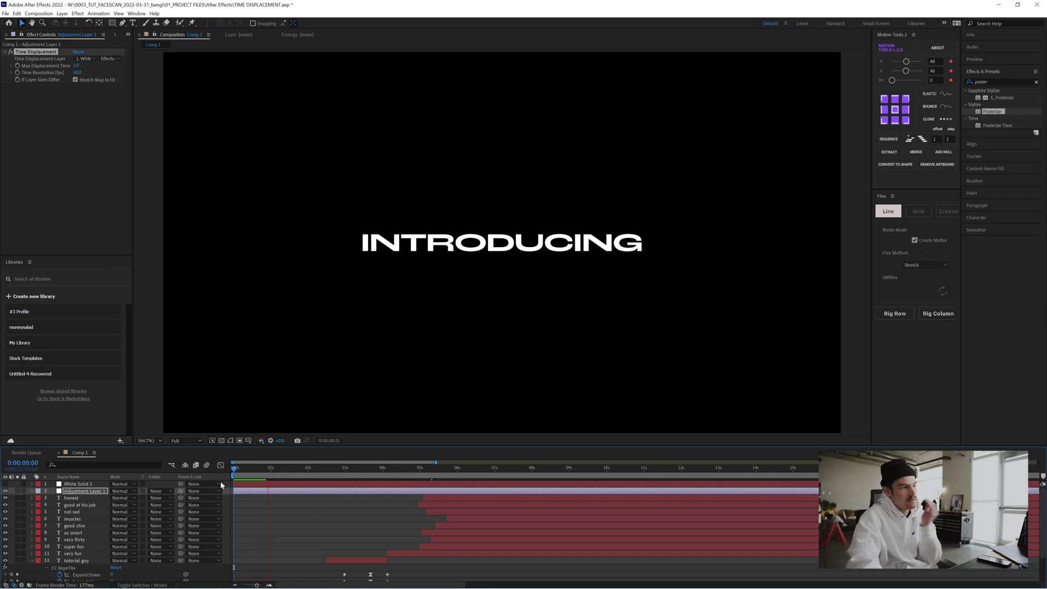
Step: Set Composition resolution to Quarter and play back the ring-displaced intro, stopping on a frame
click(185, 440)
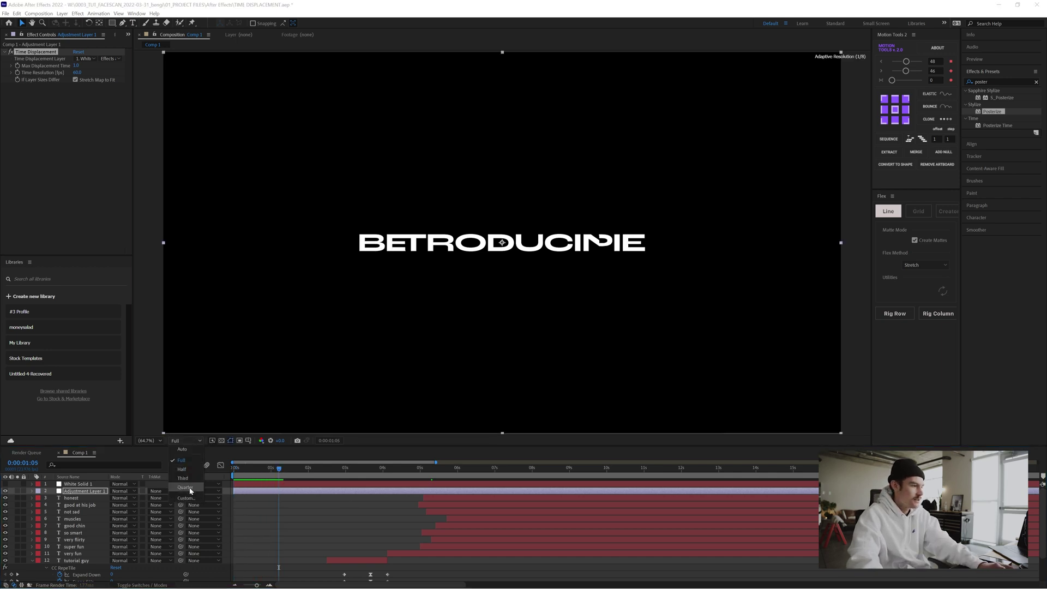
click(190, 488)
key(space)
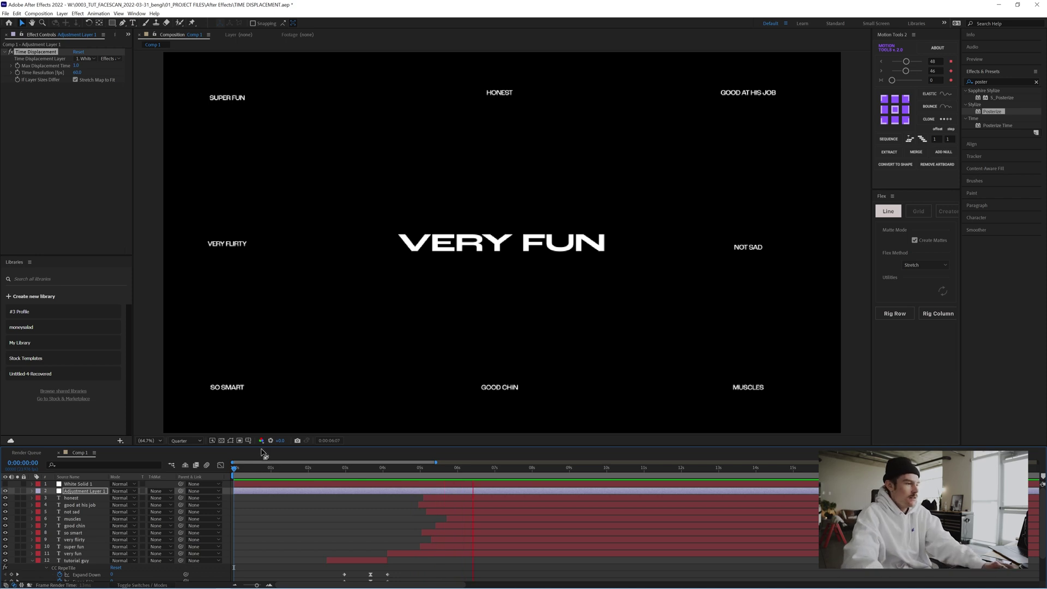
key(space)
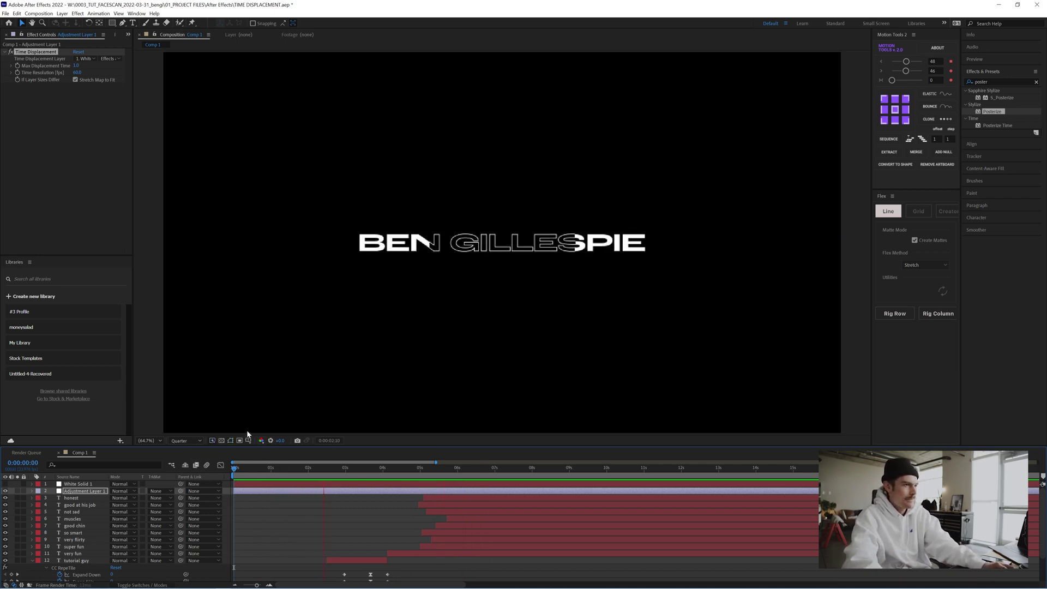
key(space)
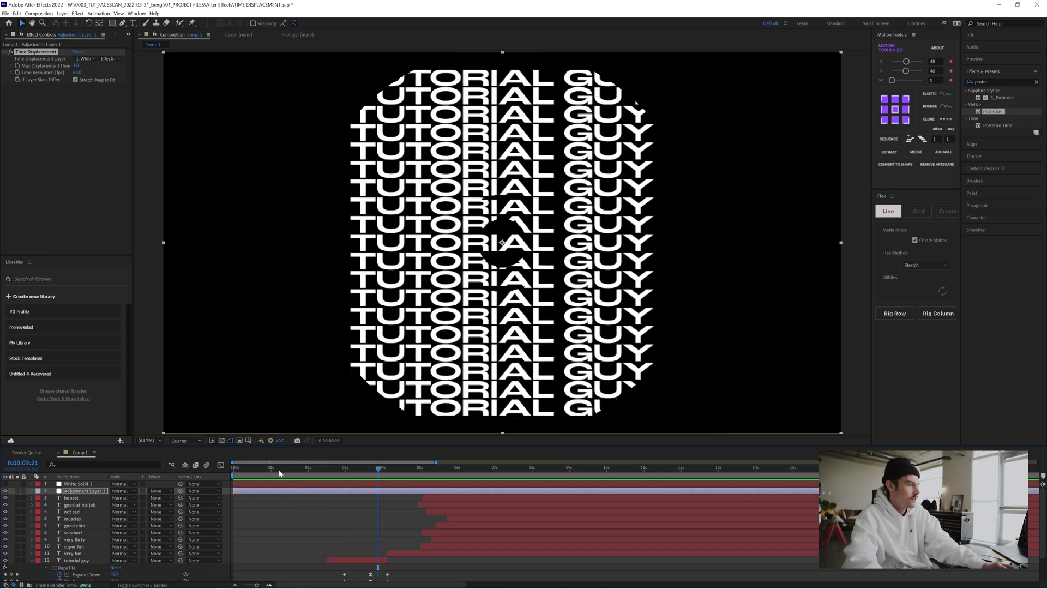
click(79, 484)
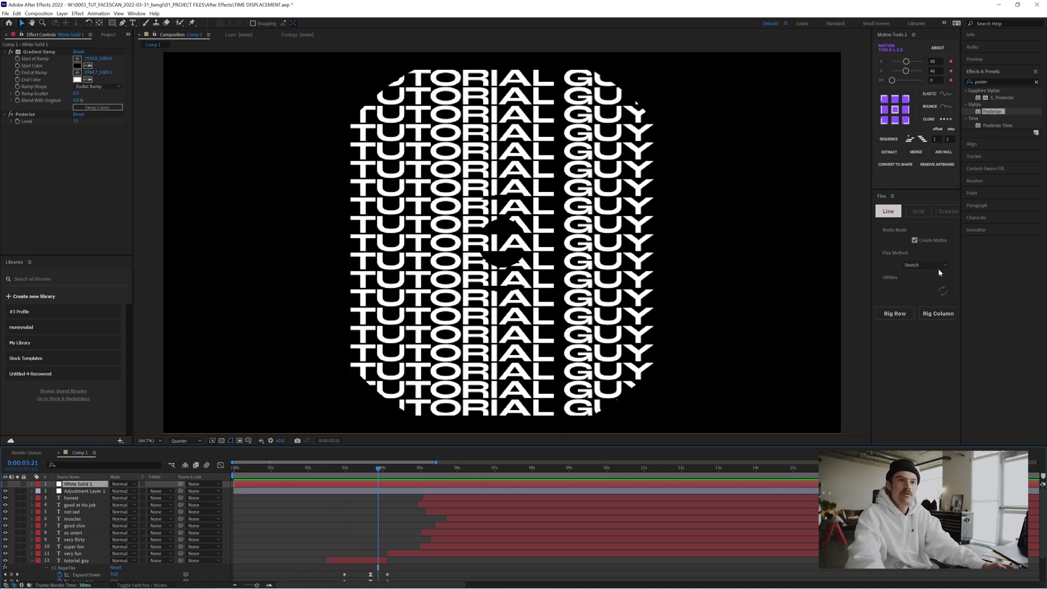
Step: Find the Invert effect and apply it to White Solid 1
click(995, 82)
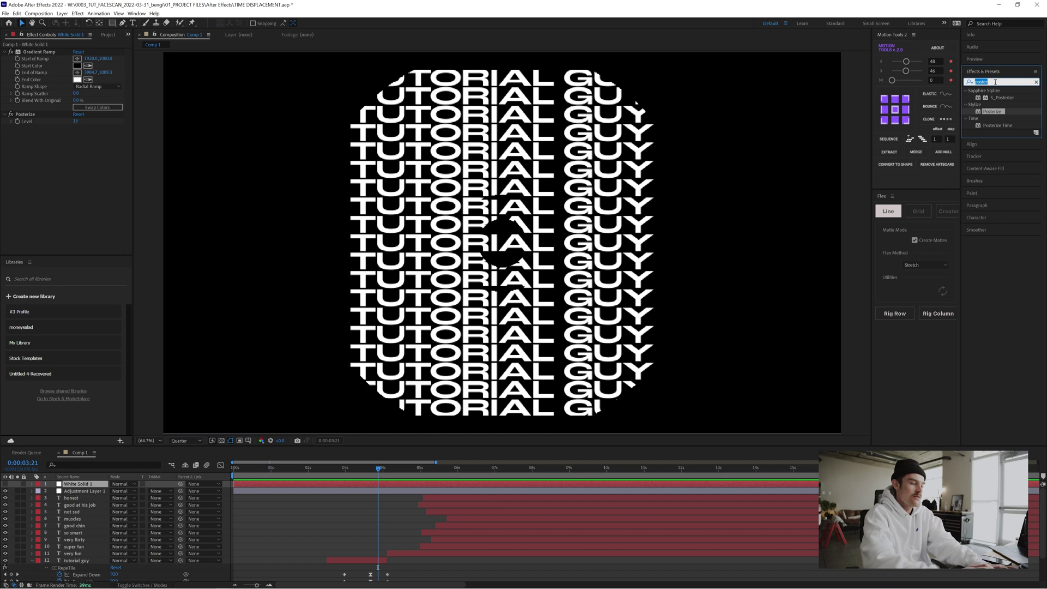
text(invert)
drag(996, 117, 316, 485)
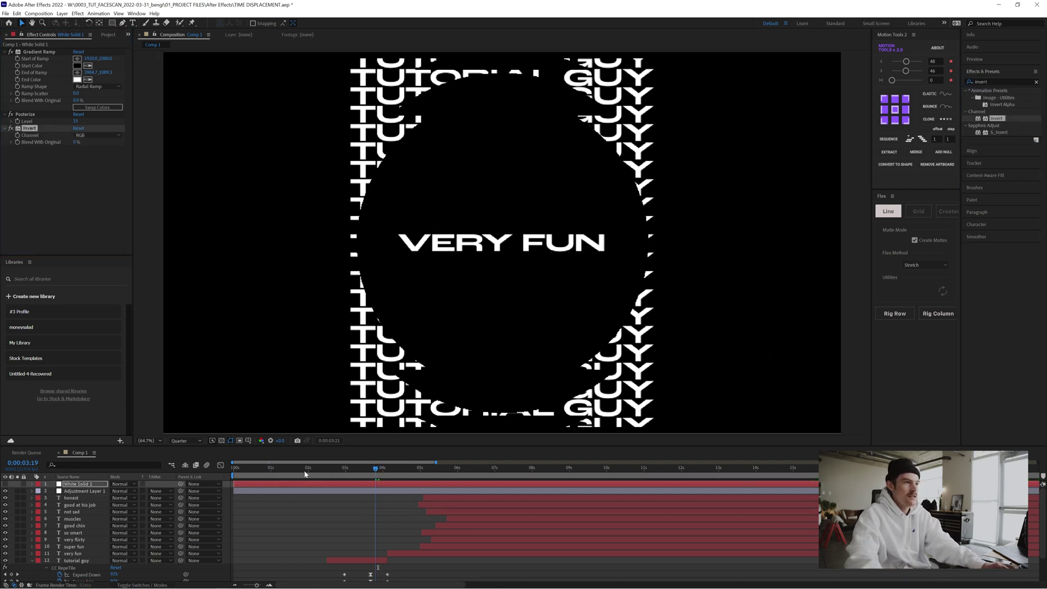
Step: Return to the start of the intro and preview the reversed displacement
drag(379, 467, 221, 469)
key(space)
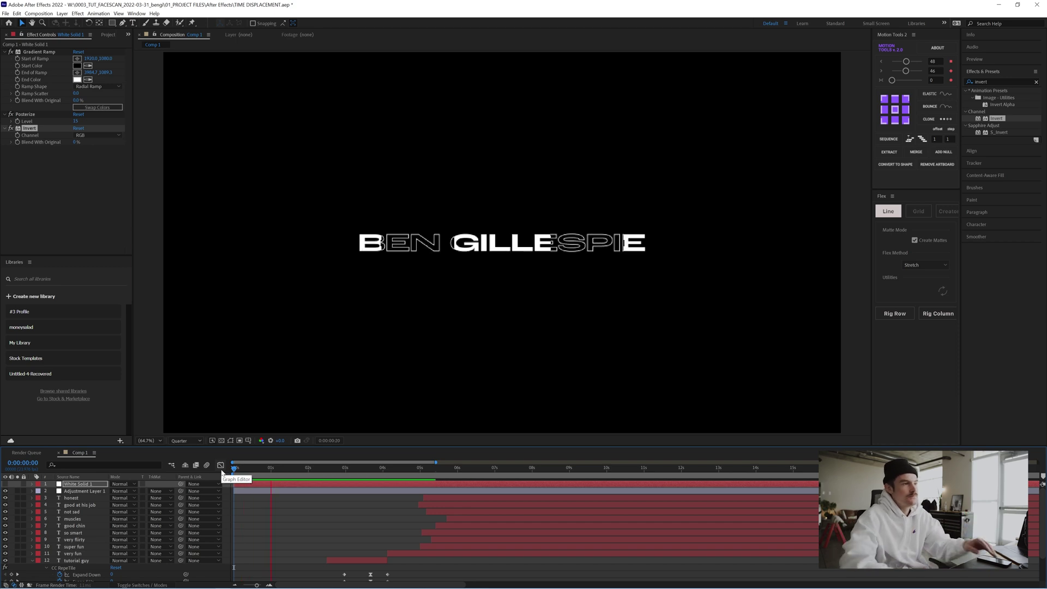
key(space)
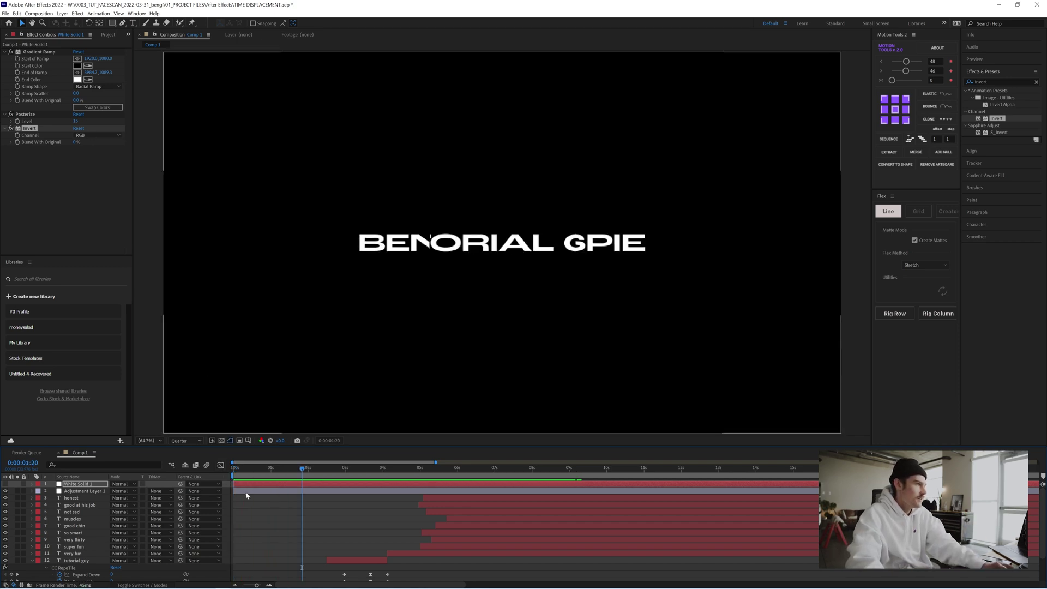
click(248, 493)
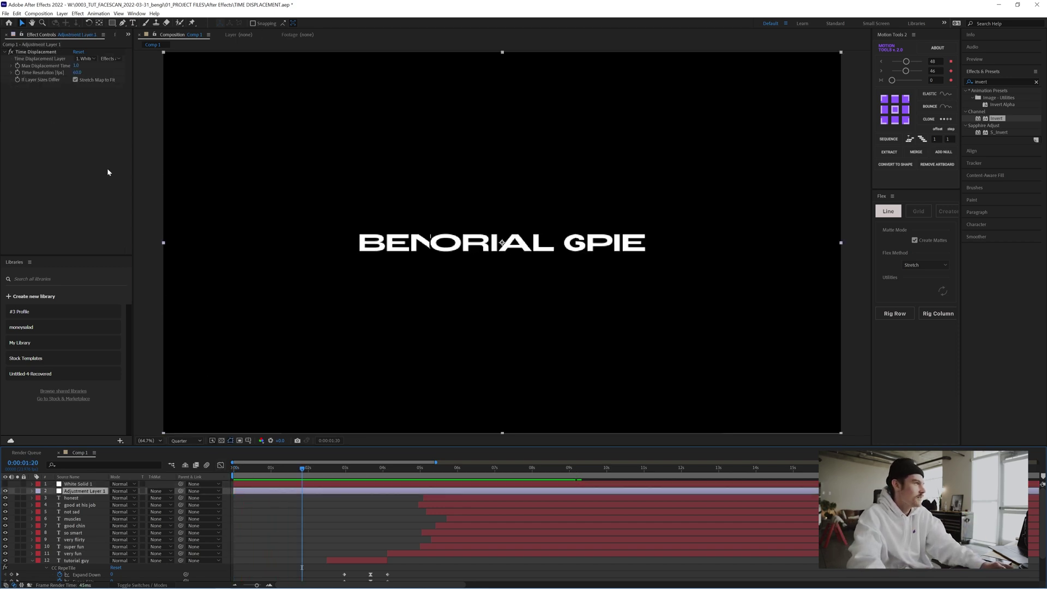
Step: Enter 0.2 for Max Displacement Time and preview the displaced words from the start
click(77, 67)
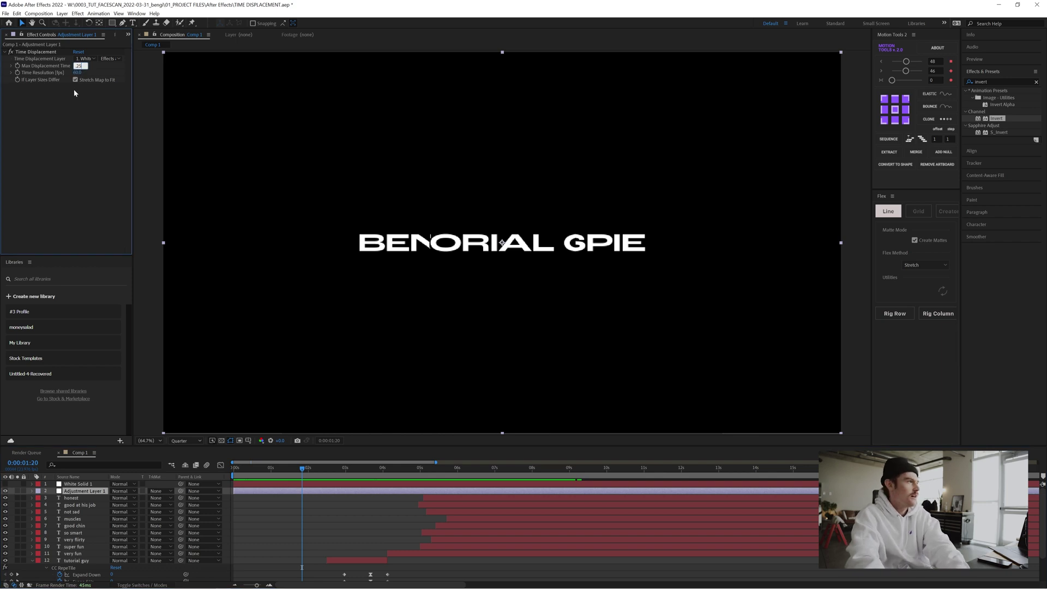
key(Return)
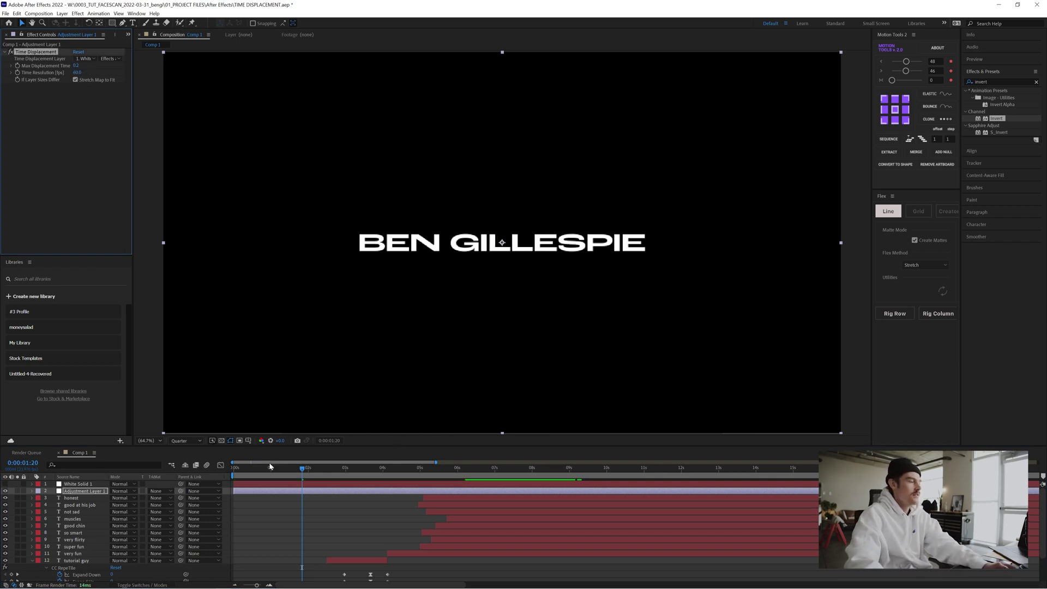
key(space)
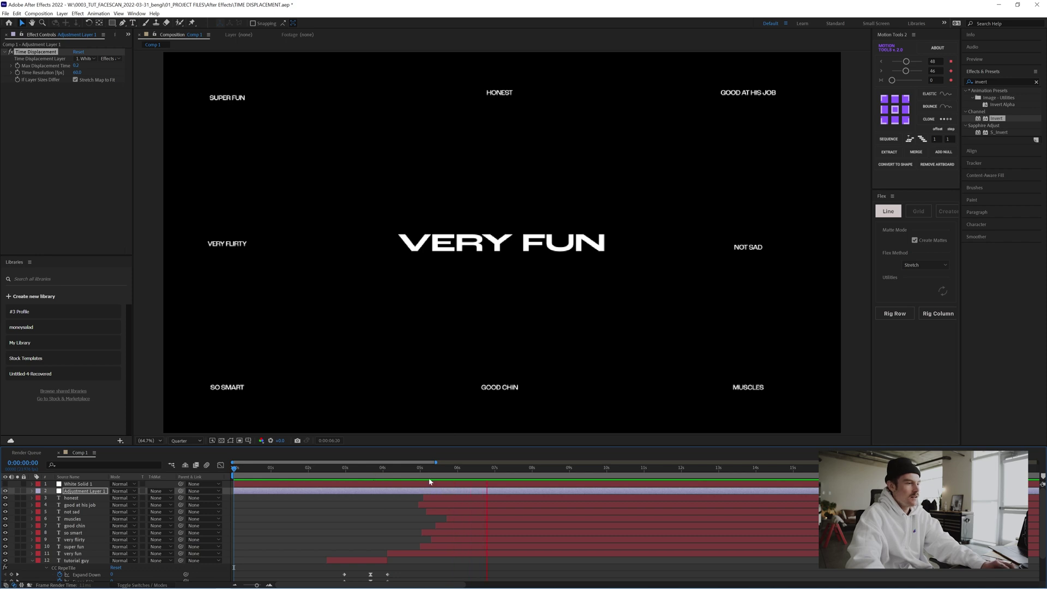
key(space)
key(space)
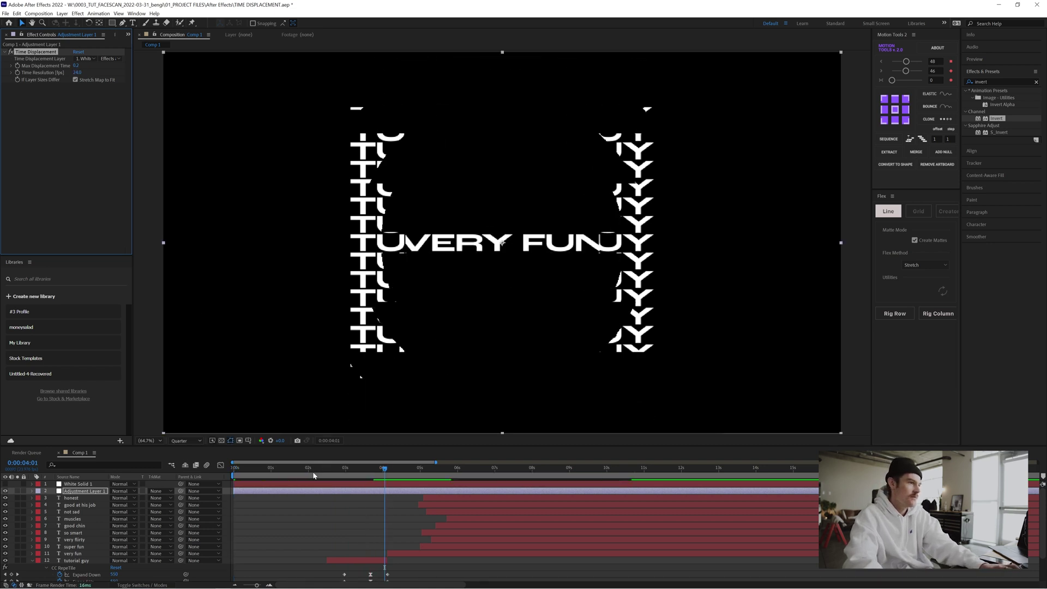
key(space)
key(space)
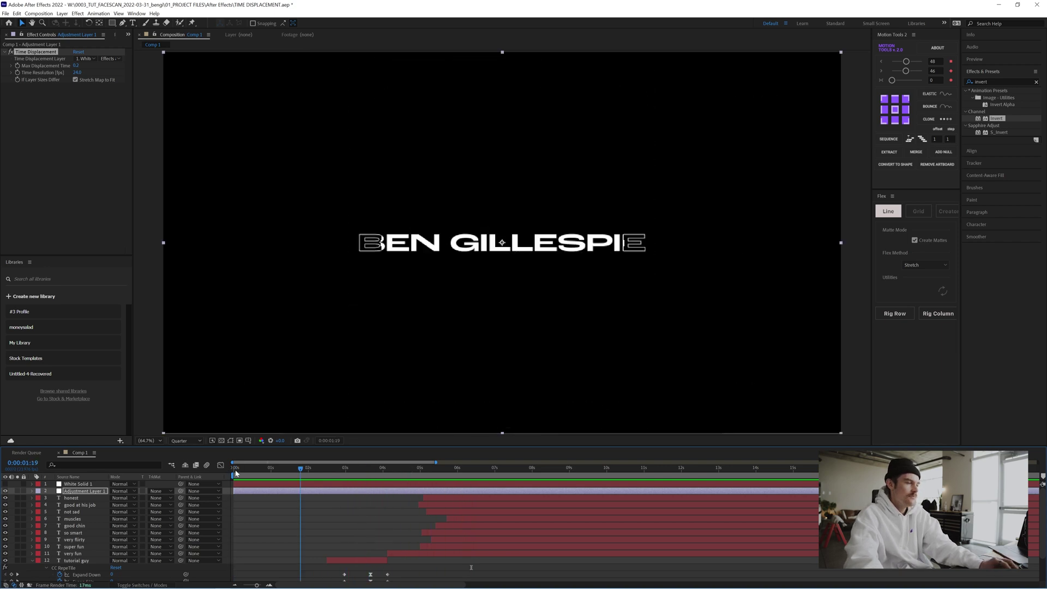
Step: Replay and stop the displaced intro preview
scroll(276, 493, down, 3)
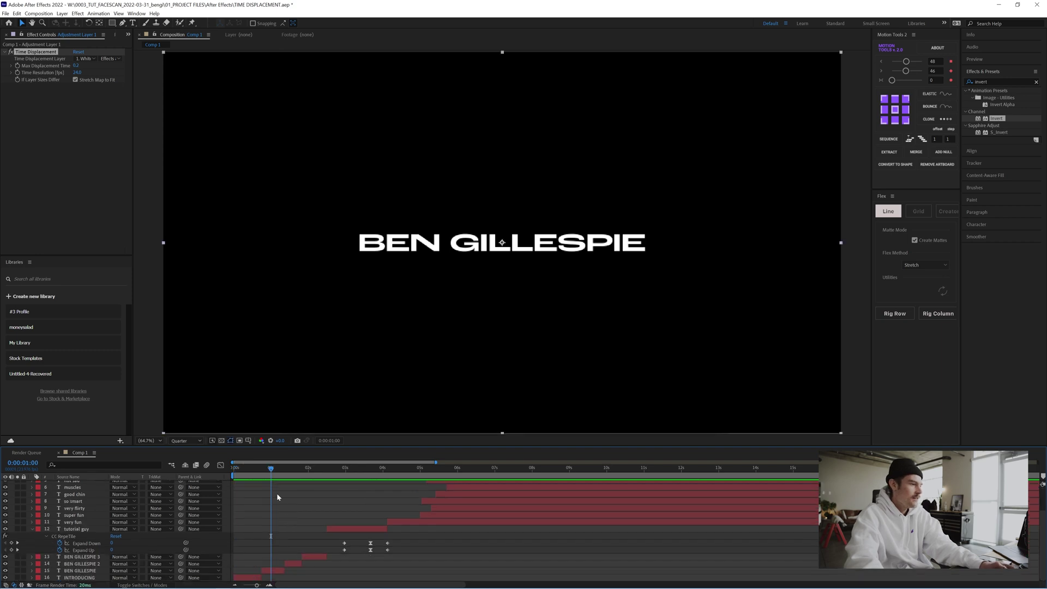
key(space)
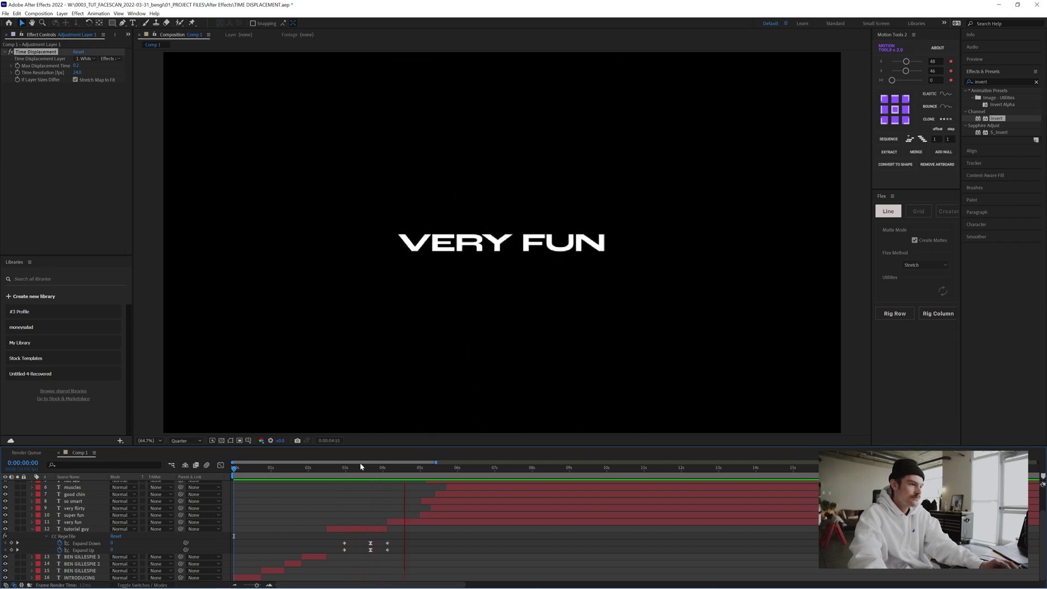
key(space)
Step: Keyframe INTRODUCING's Position so it starts below the frame and rises into place
click(238, 468)
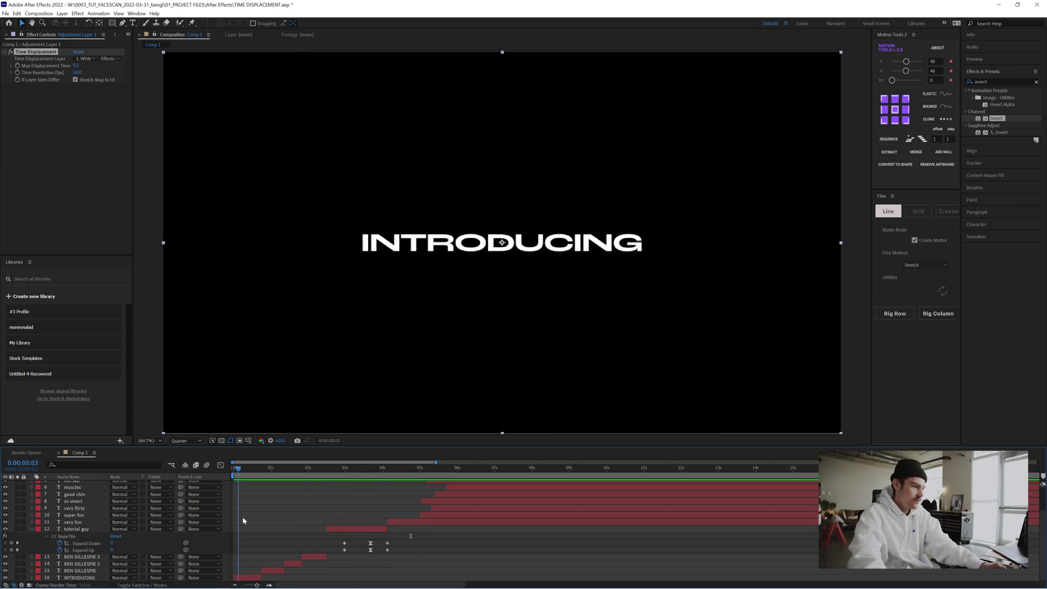
click(250, 578)
key(p)
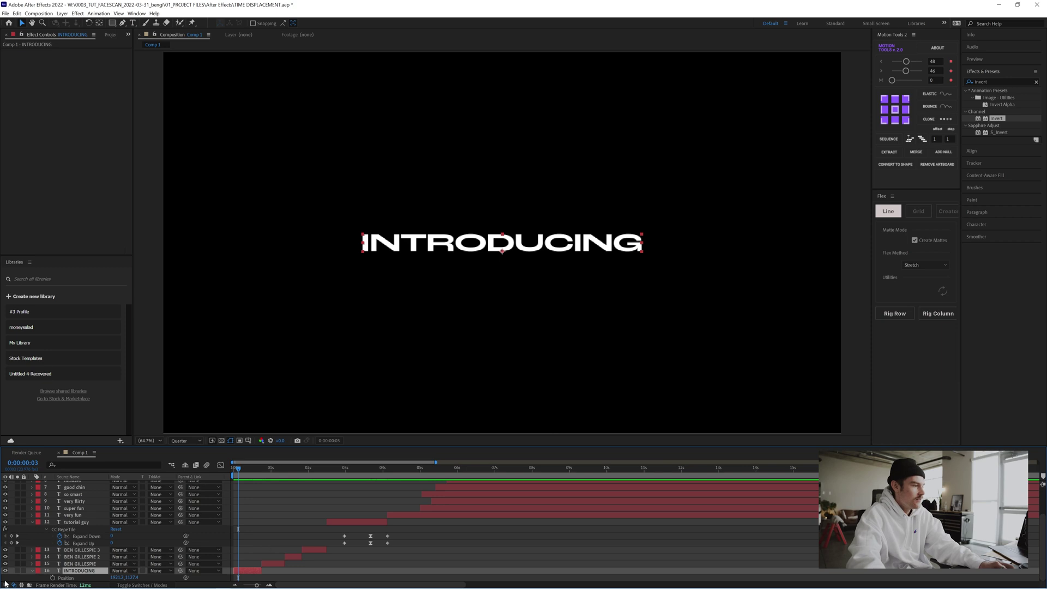
click(52, 577)
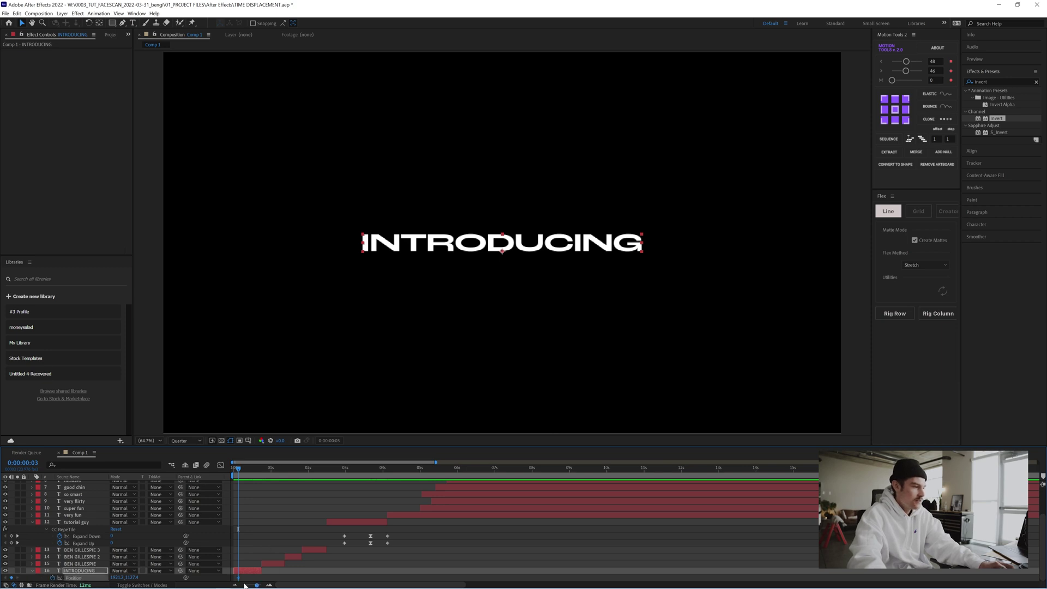
drag(238, 577, 260, 577)
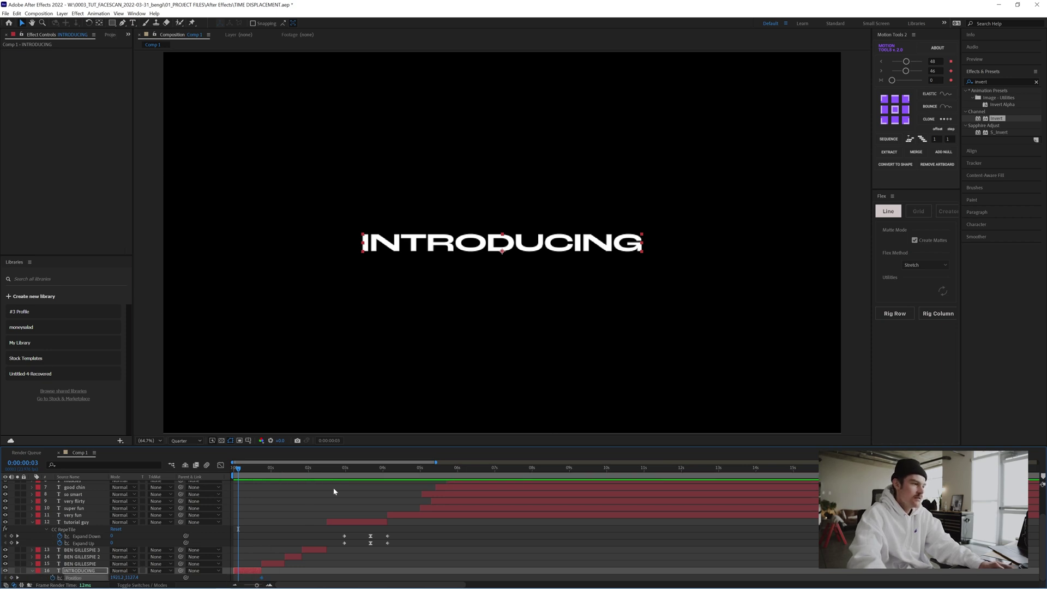
drag(476, 243, 476, 474)
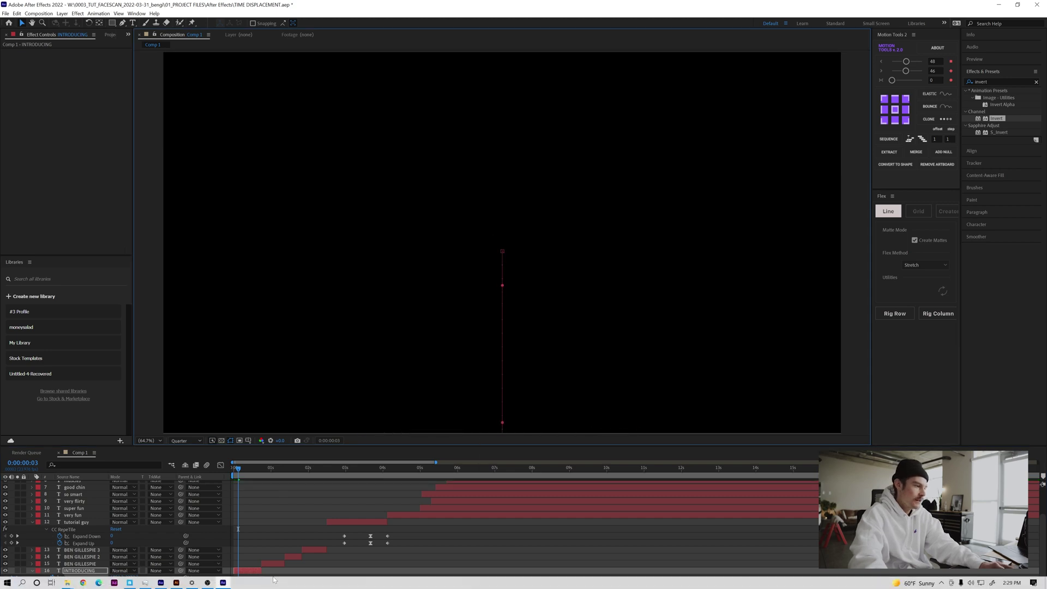
click(255, 568)
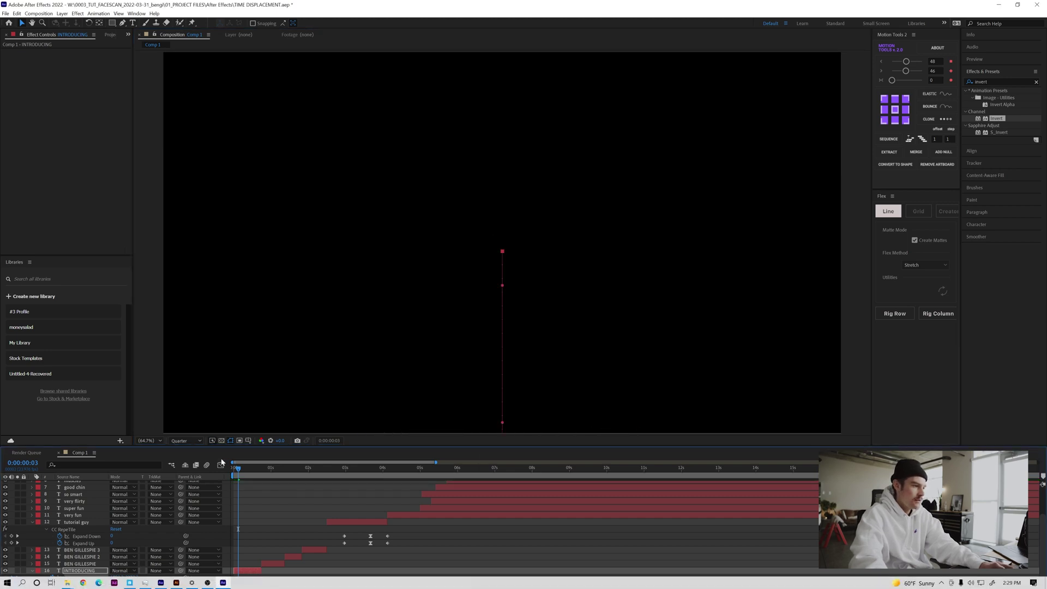
Step: In the Graph Editor, separate INTRODUCING's Position into X and Y dimensions
click(221, 464)
drag(289, 518, 231, 483)
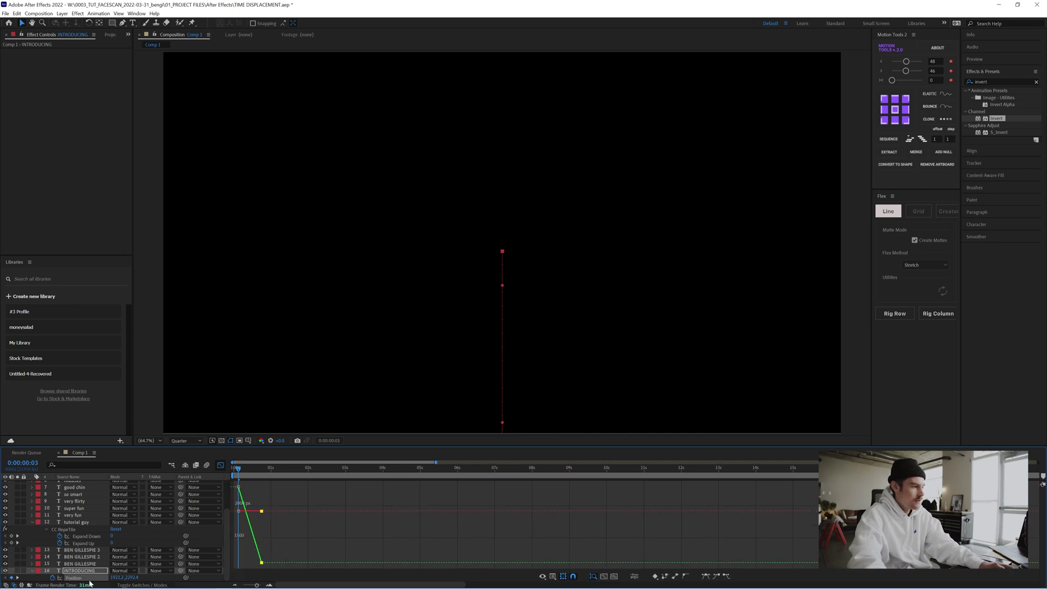
right_click(83, 577)
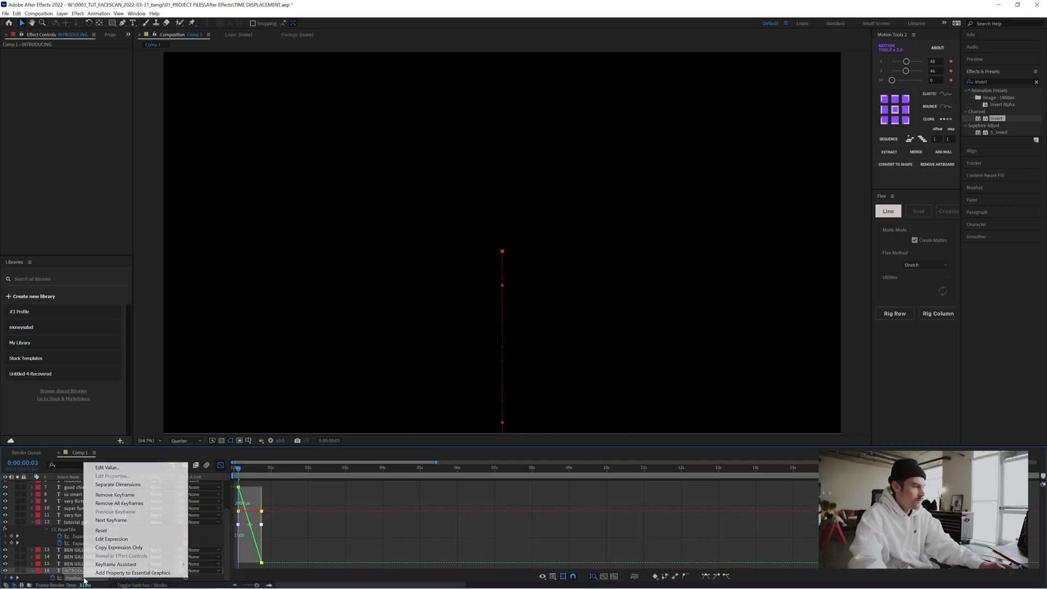
click(117, 484)
Step: Give the final position keyframe a strong Easy Ease In and preview the rise
drag(247, 580, 248, 579)
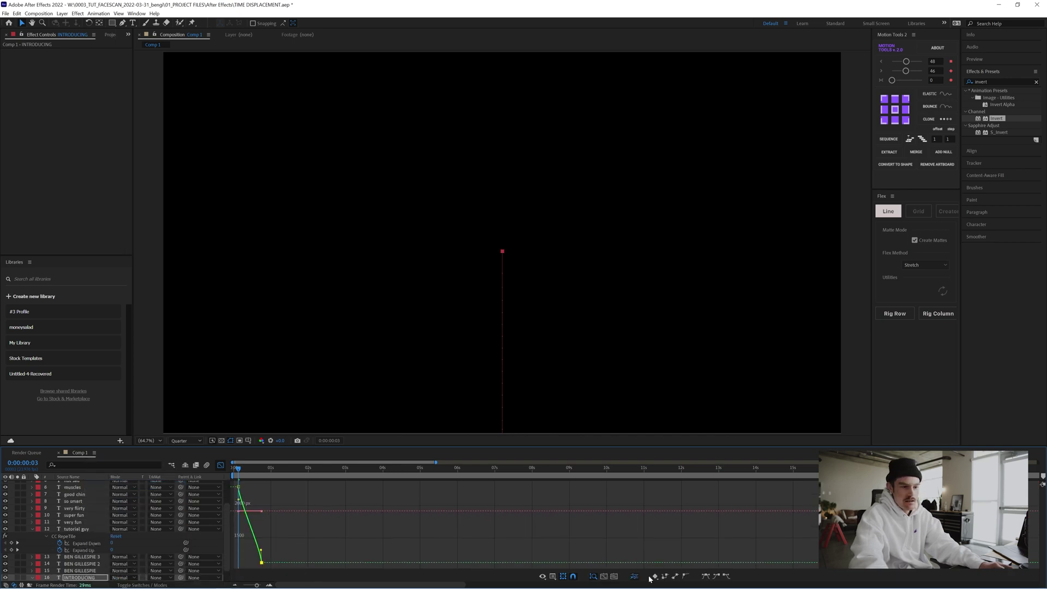
click(716, 576)
drag(254, 564, 202, 566)
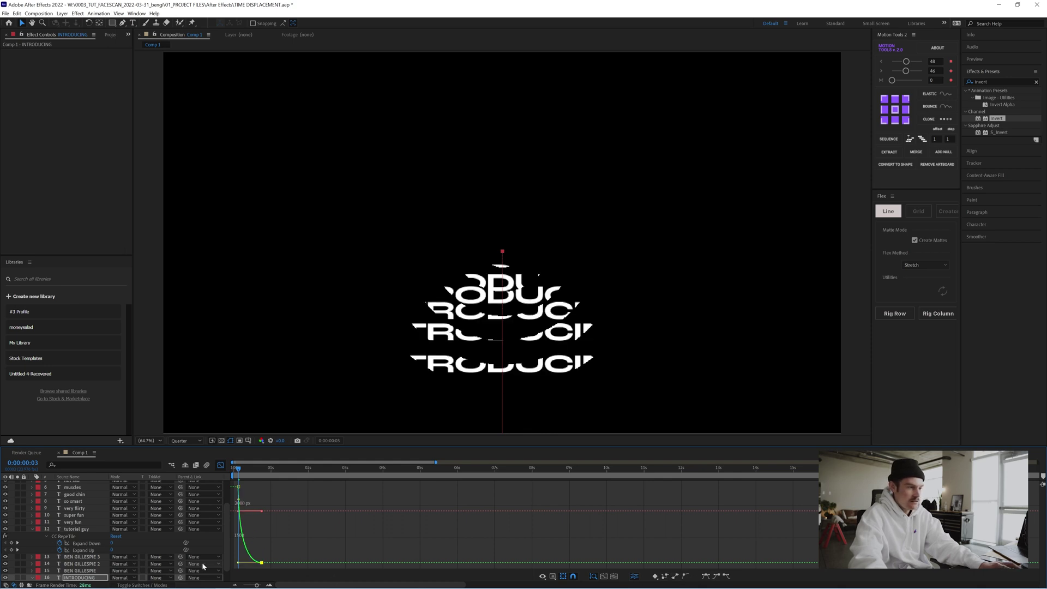
key(space)
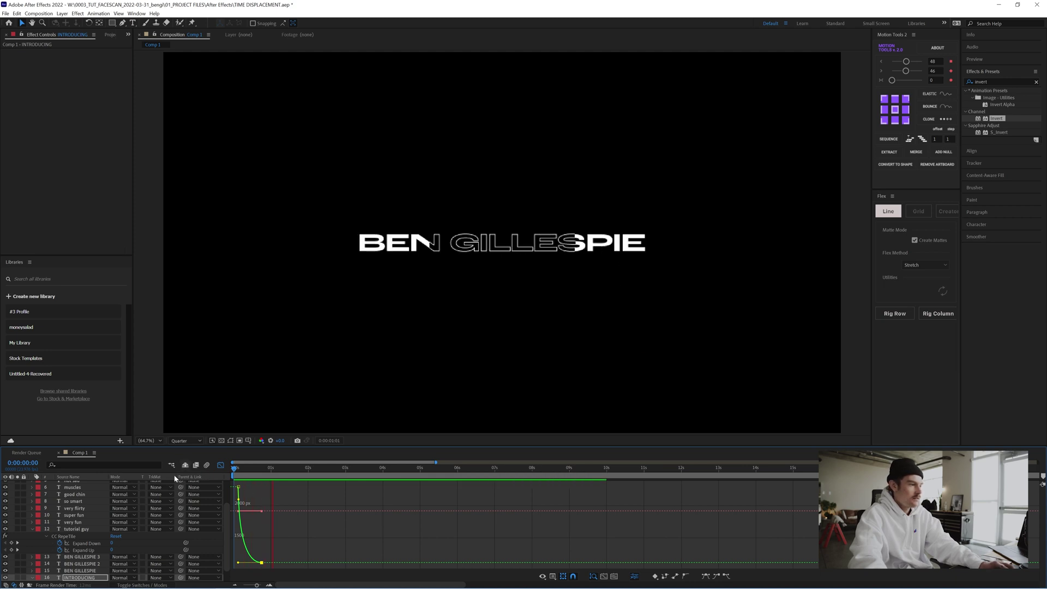
click(221, 466)
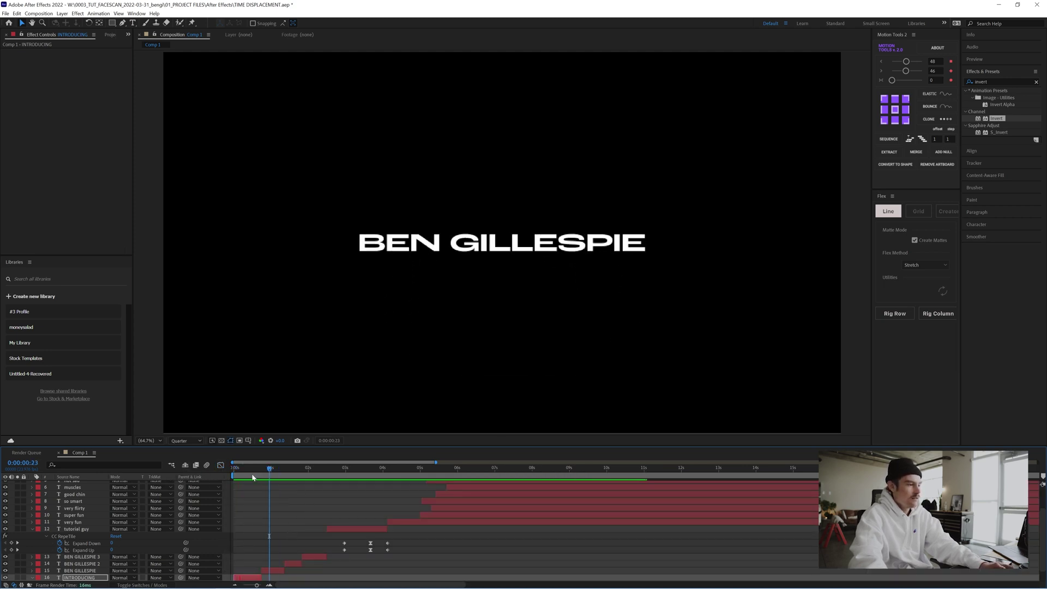
key(space)
Step: Duplicate INTRODUCING, set the copy's starting Y Position to 1995.4, and preview both words
click(252, 579)
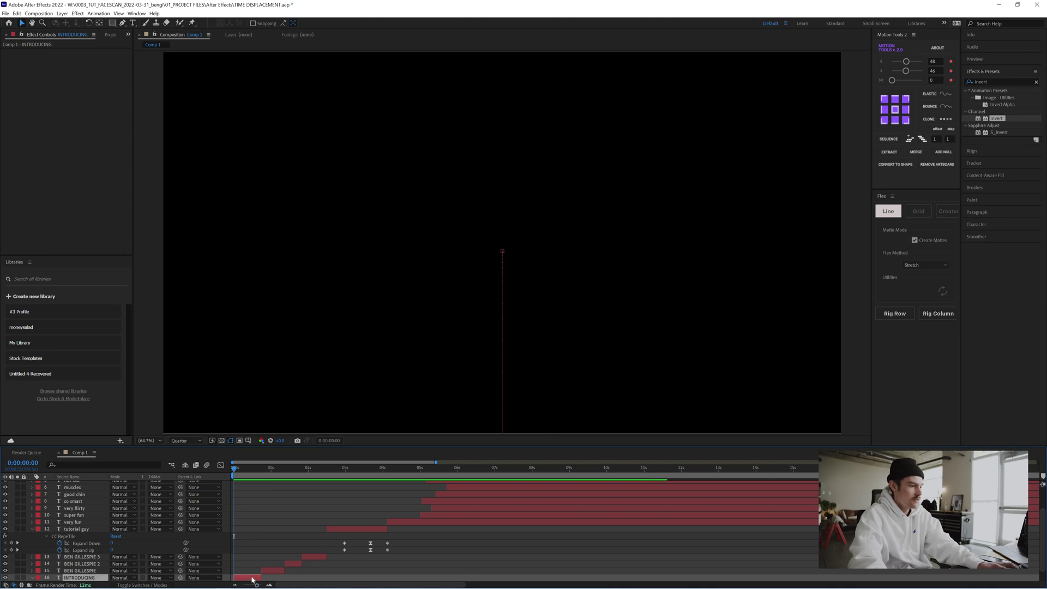
key(u)
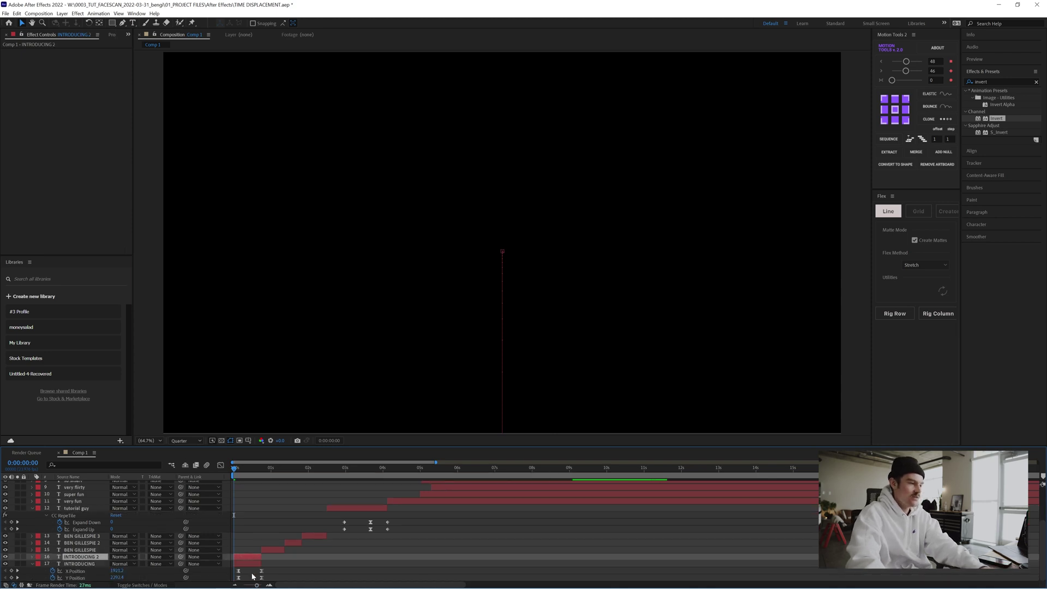
drag(234, 472, 241, 473)
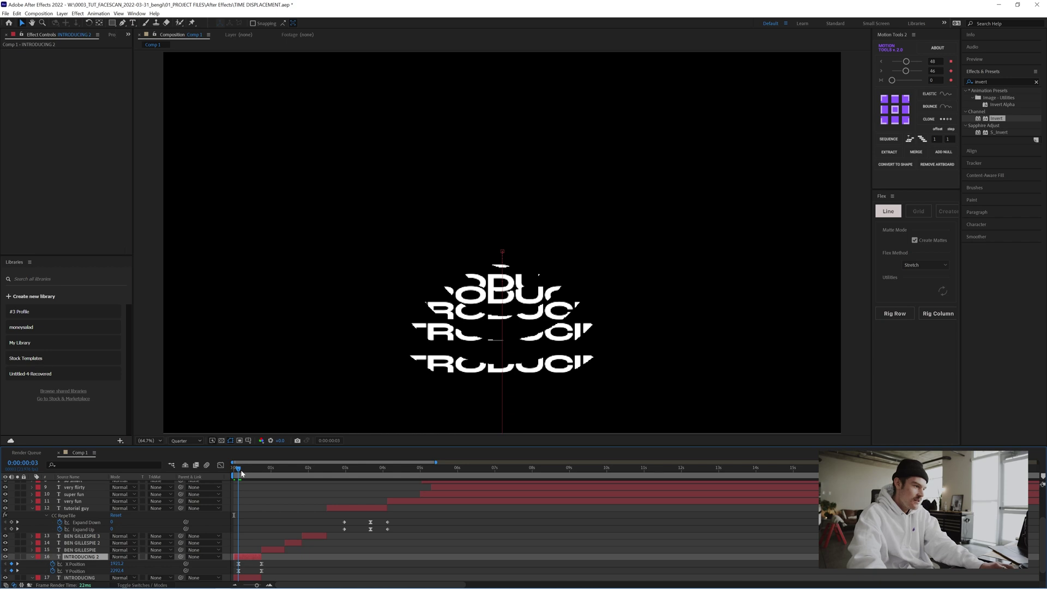
drag(234, 561, 242, 572)
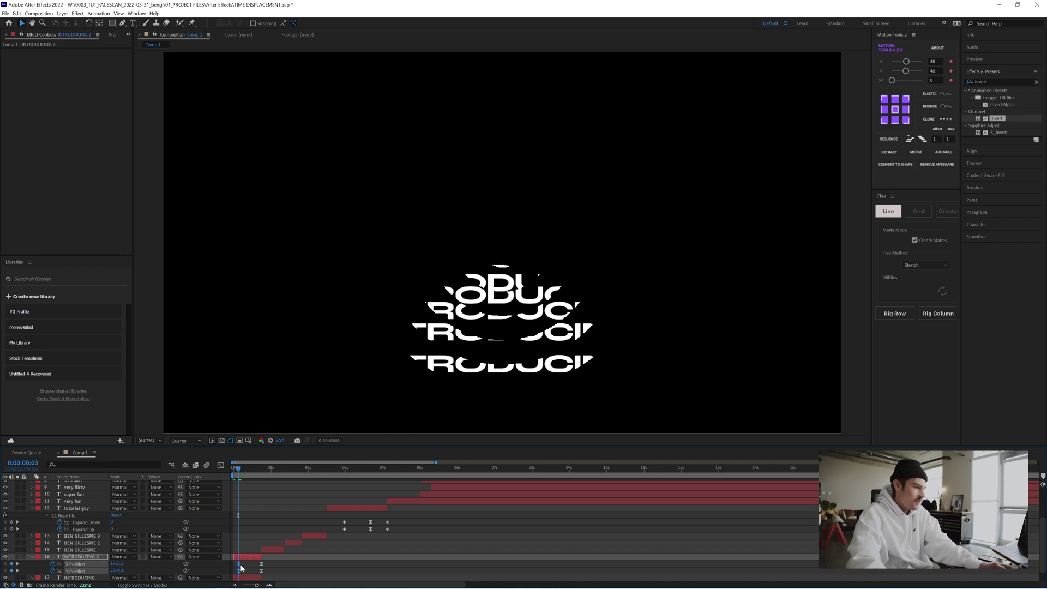
click(163, 572)
drag(118, 570, 43, 579)
key(space)
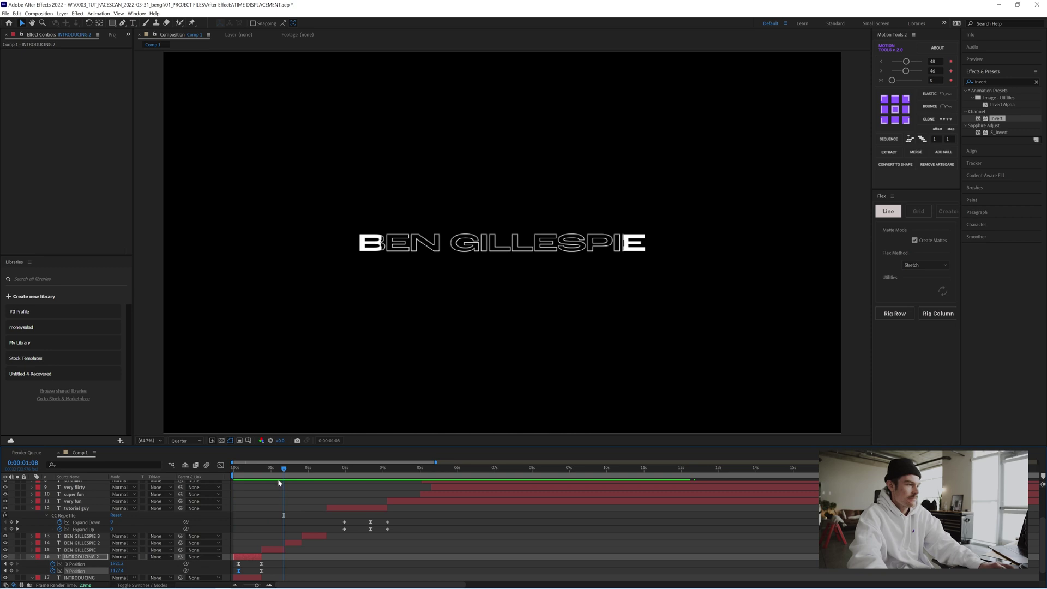
drag(278, 471, 268, 472)
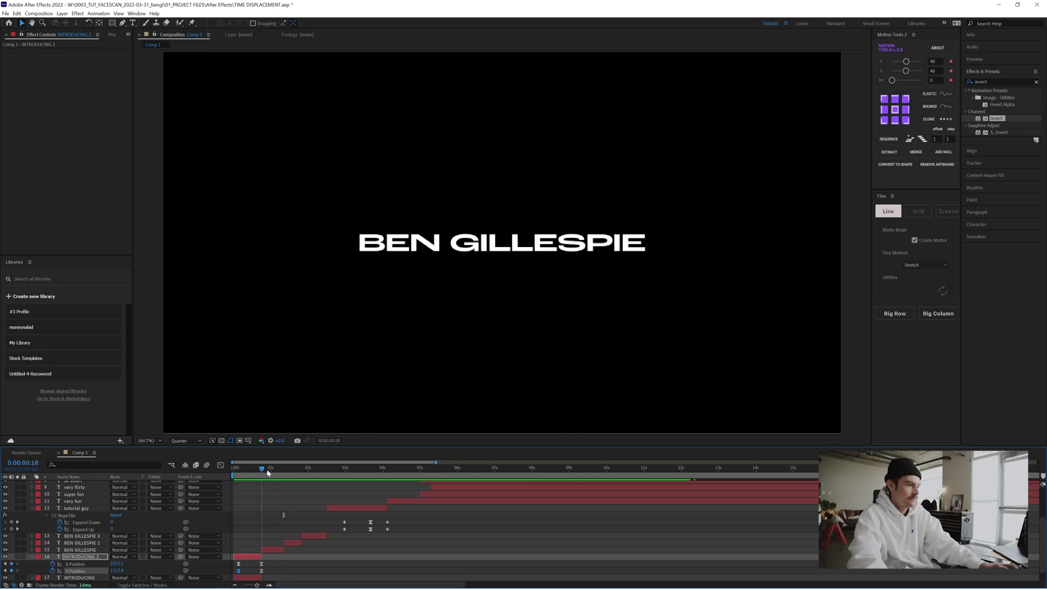
click(274, 549)
key(s)
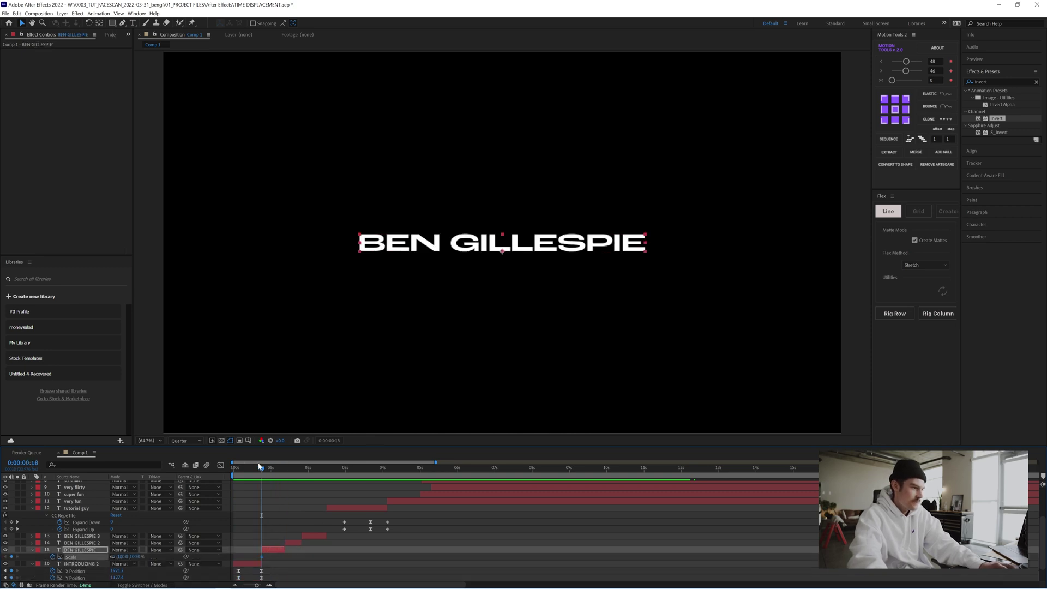
drag(274, 474, 272, 474)
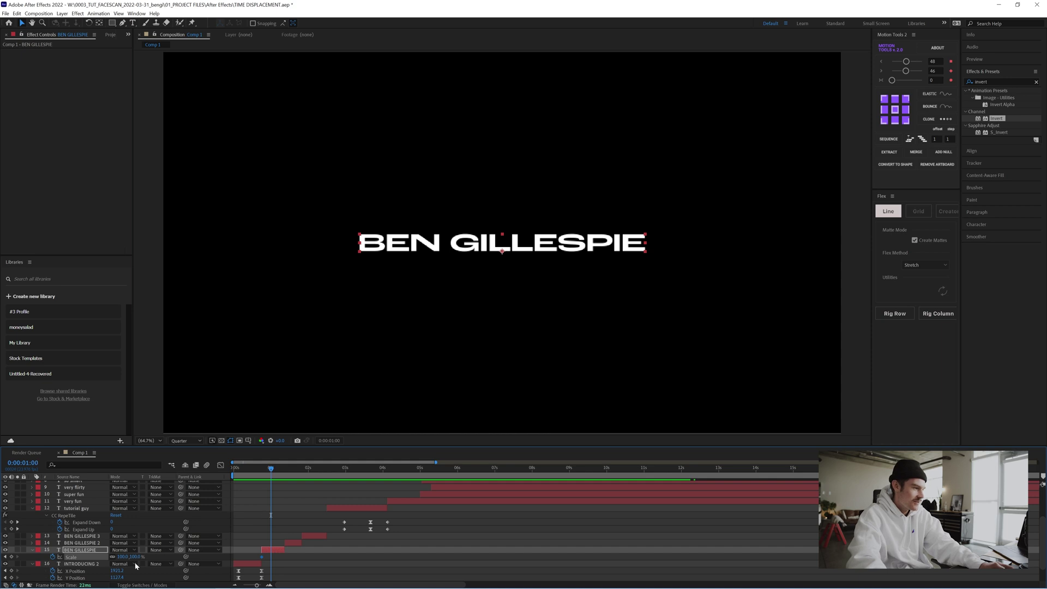
click(895, 111)
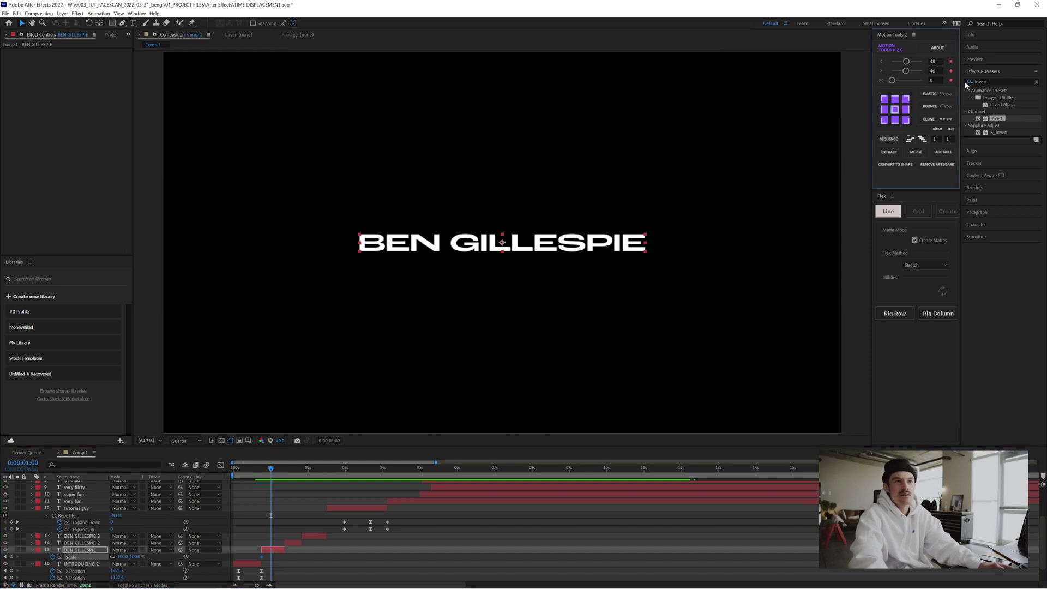
click(99, 24)
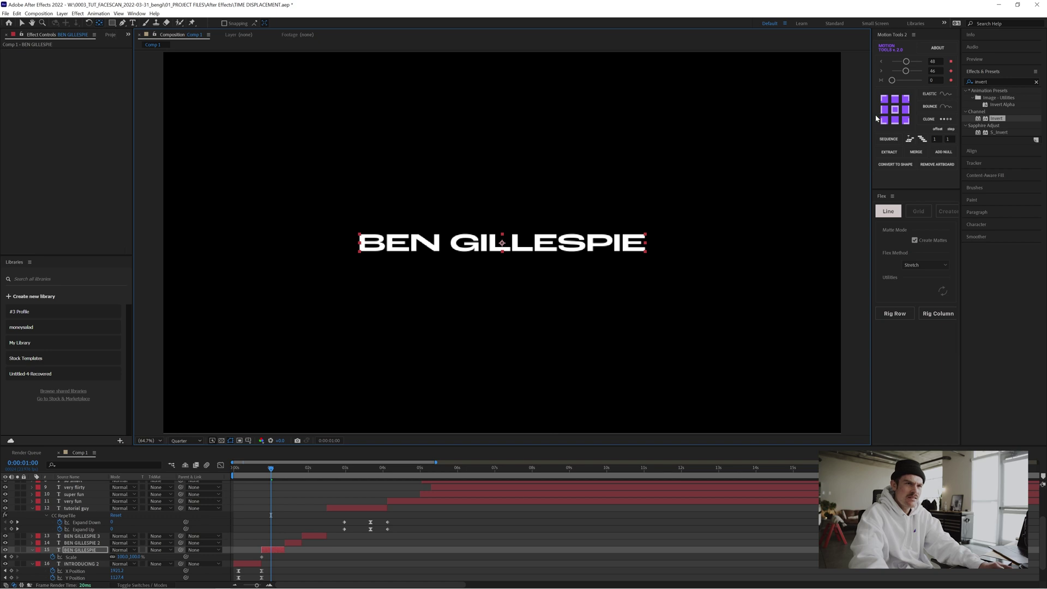
click(898, 111)
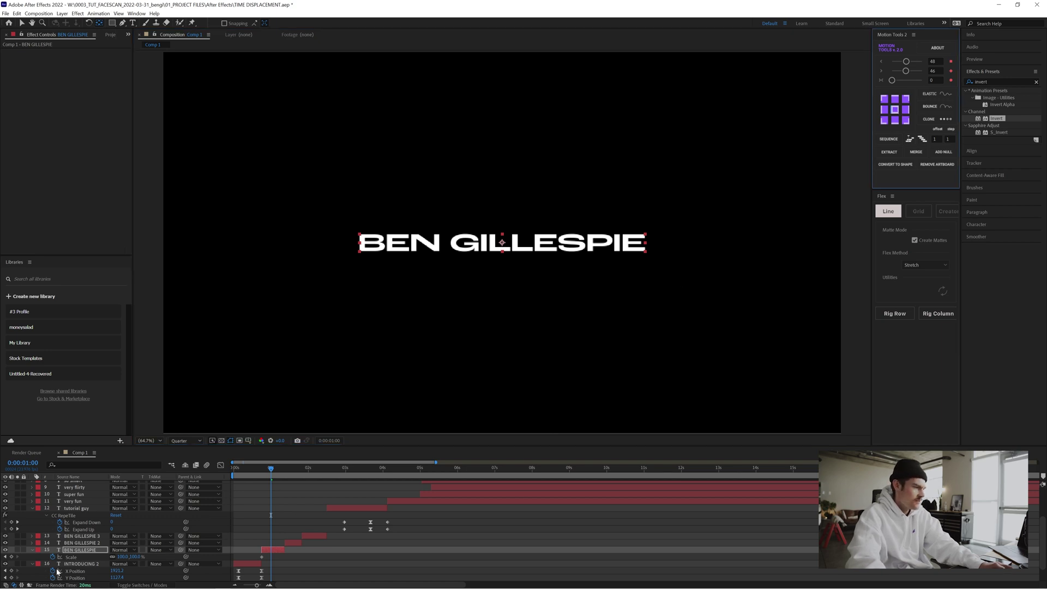
drag(122, 556, 144, 563)
Step: Add a 100% Scale keyframe at 0:00:01:08, Easy Ease the peak, and preview
drag(279, 475, 284, 477)
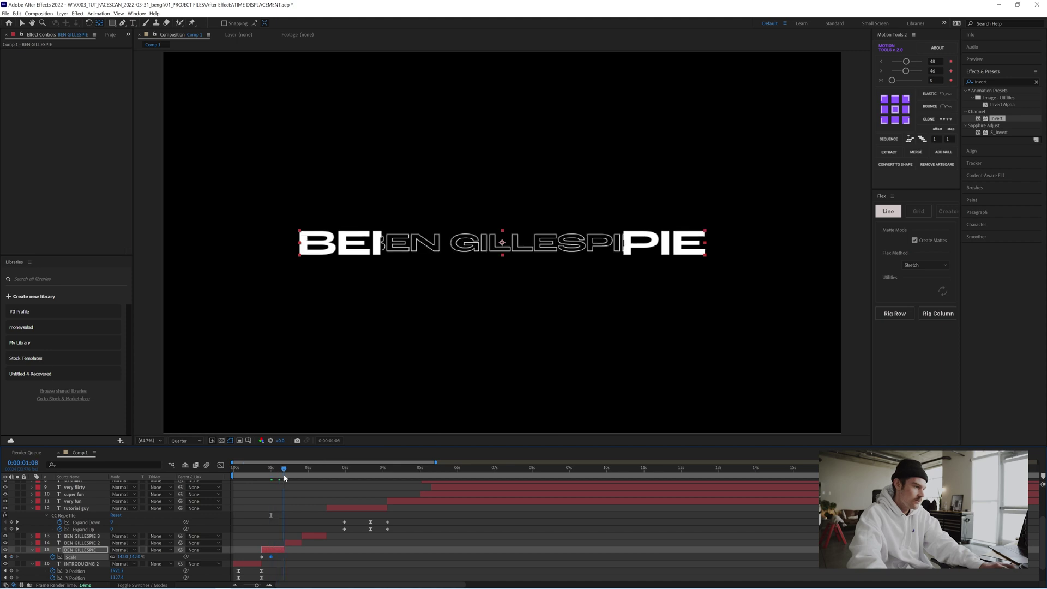
click(124, 556)
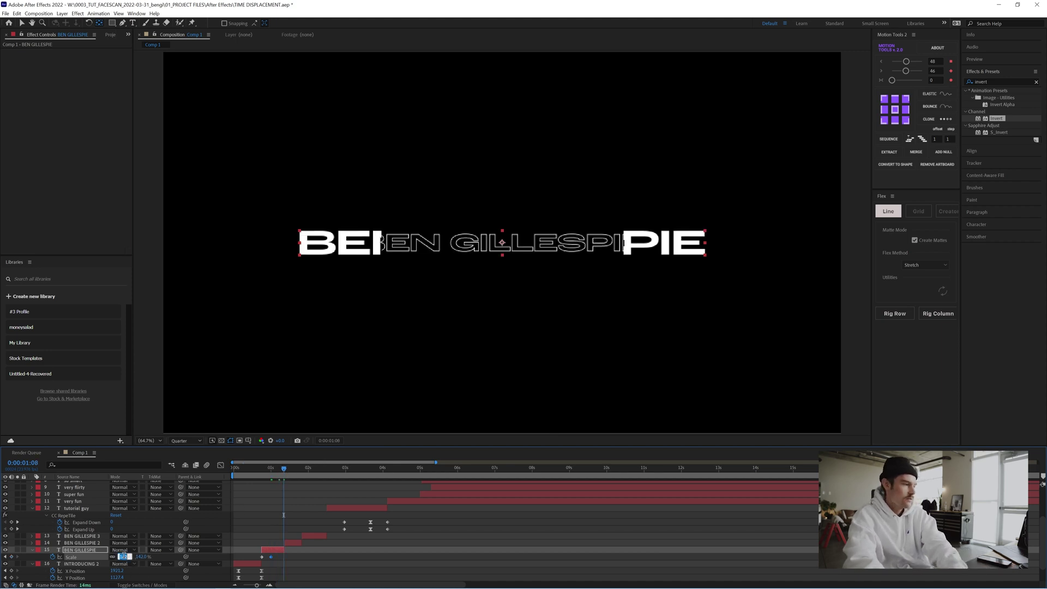
text(100)
key(Return)
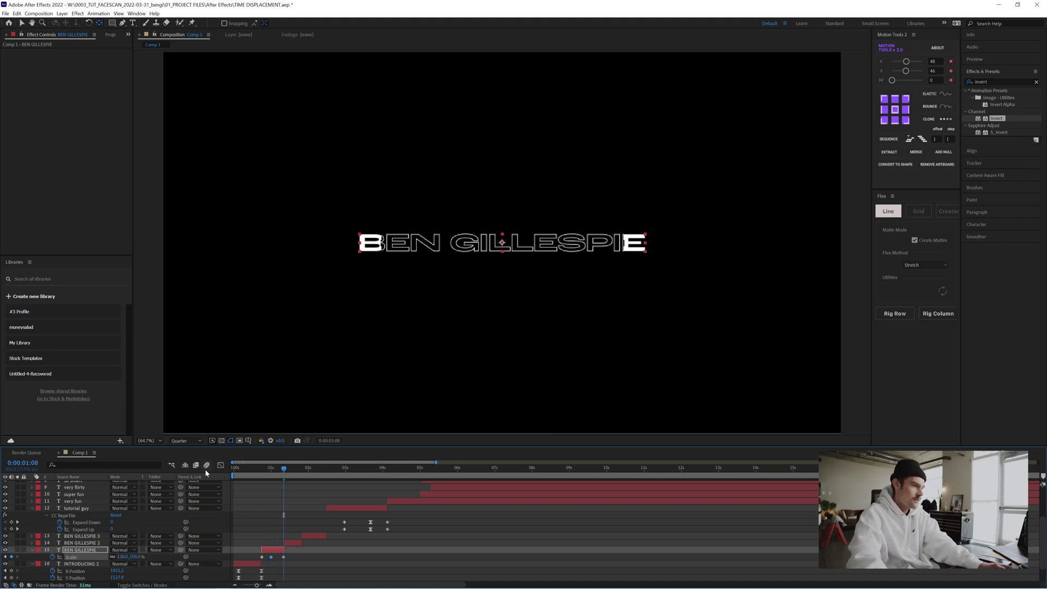
click(221, 464)
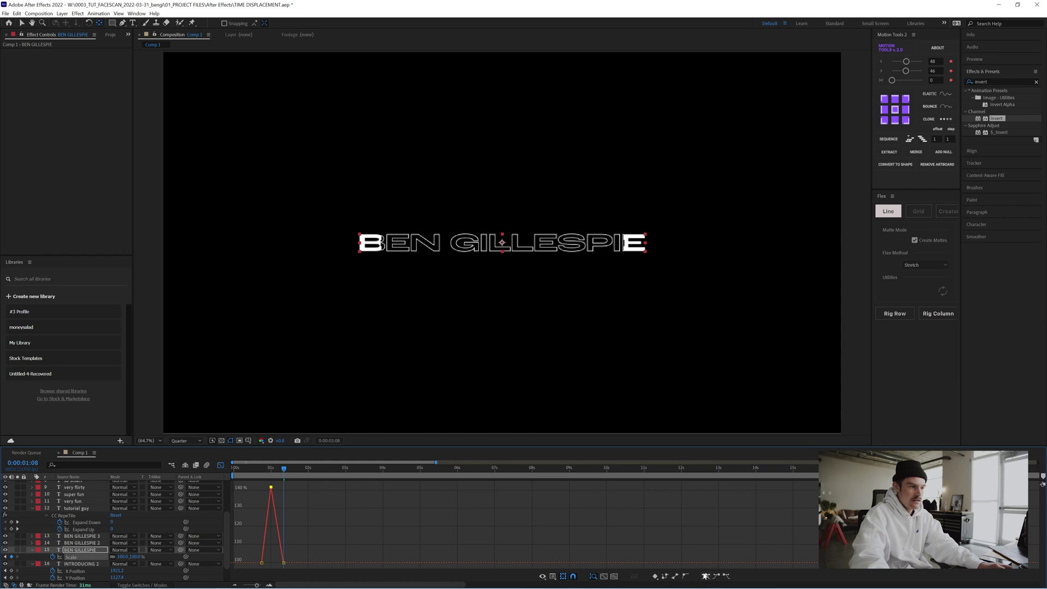
click(705, 576)
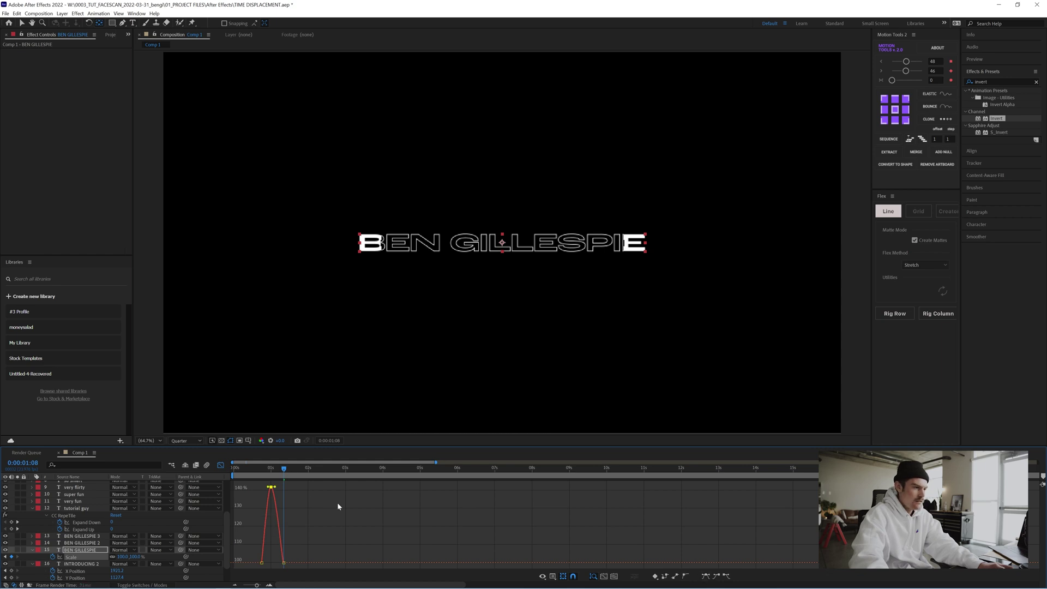
click(262, 472)
key(space)
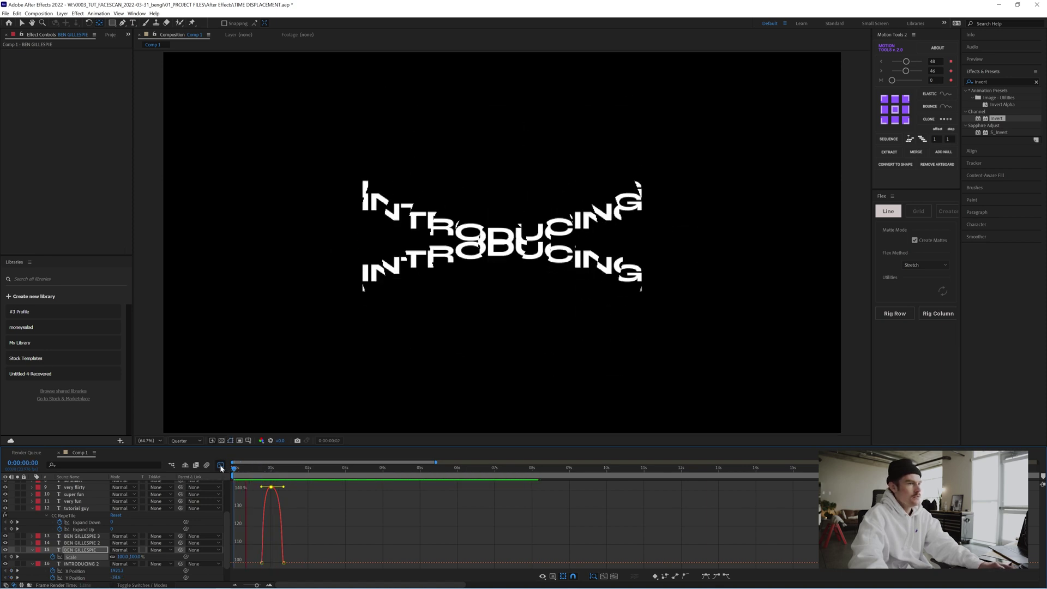
Step: Start Scale keyframes on the very fun layer where it appears around 0:00:04:12
click(220, 464)
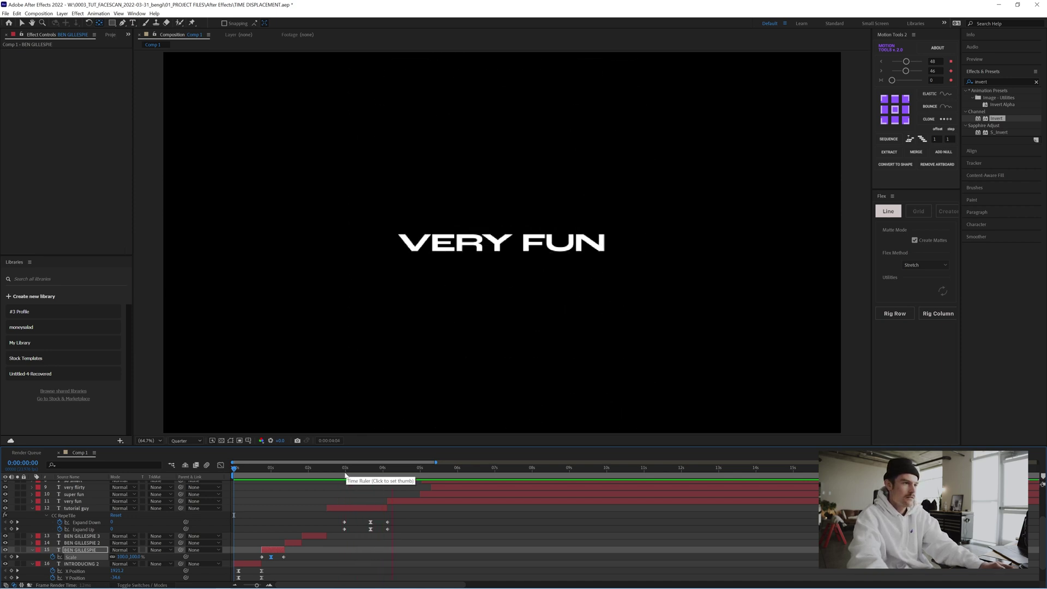
click(402, 474)
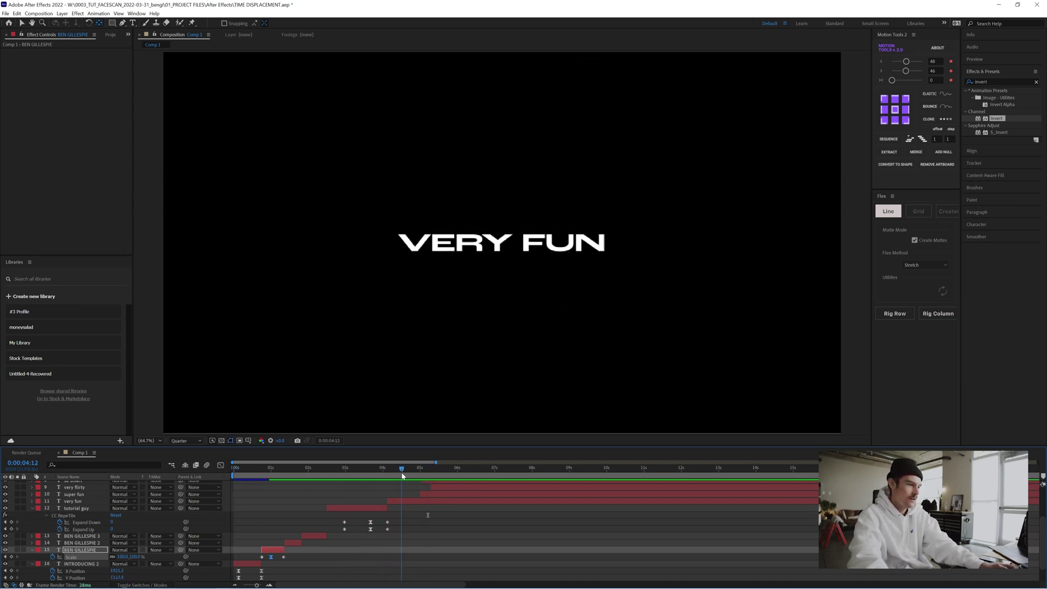
click(407, 501)
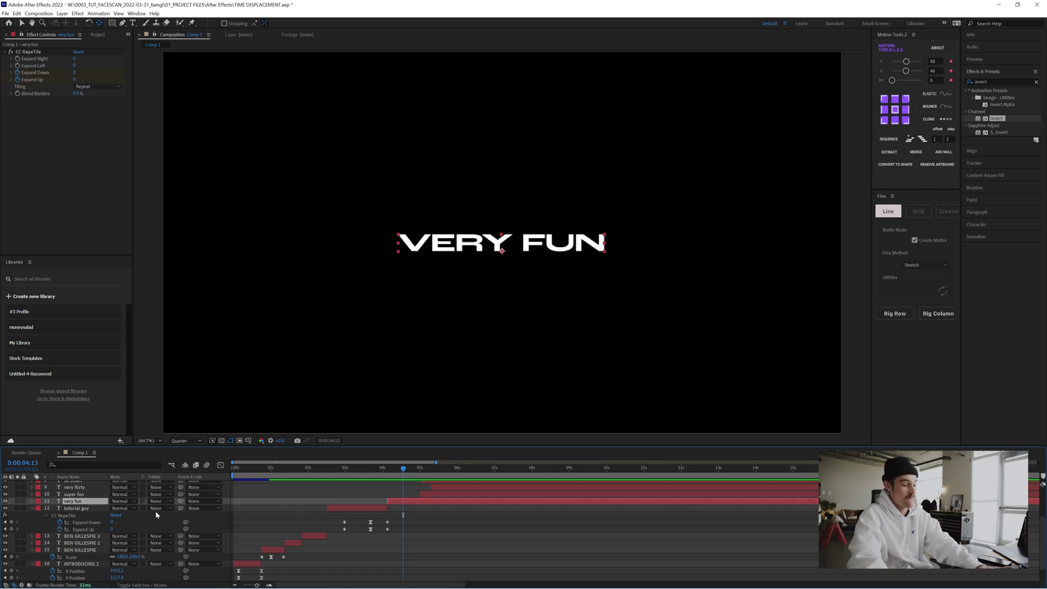
key(p)
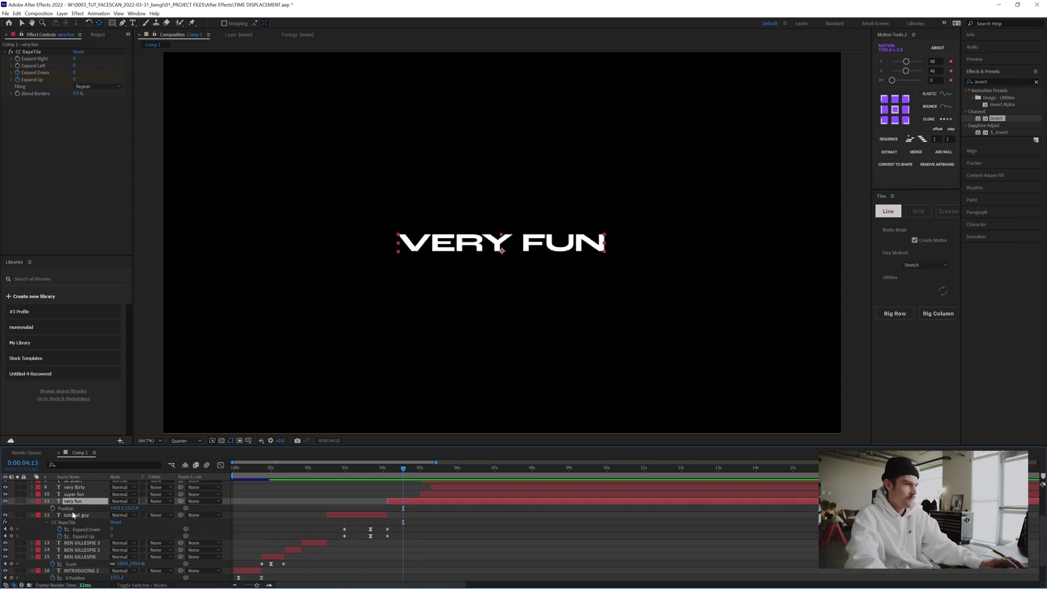
key(s)
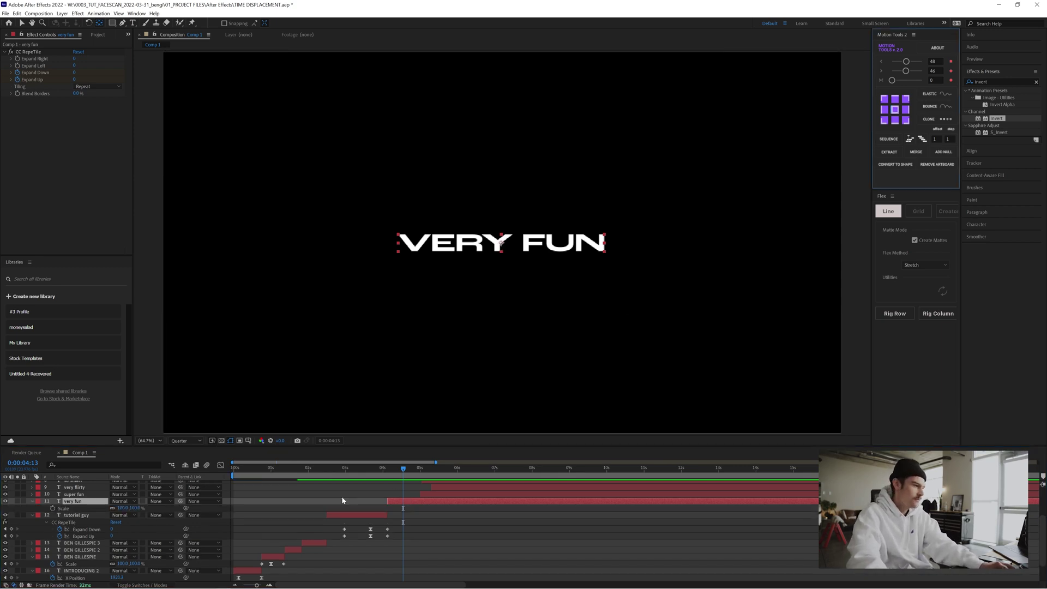
click(53, 507)
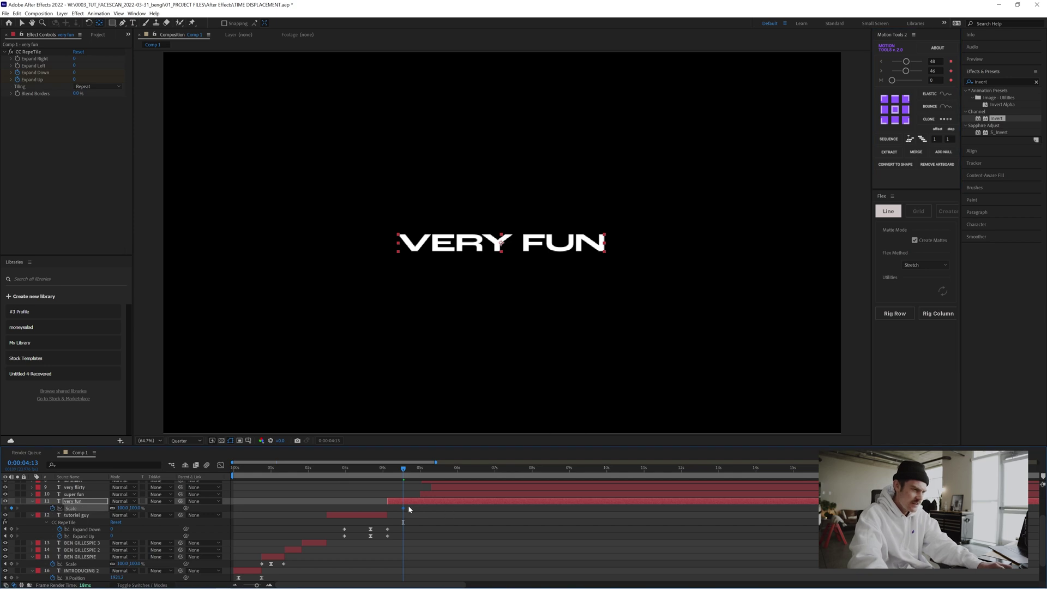
drag(403, 508, 388, 508)
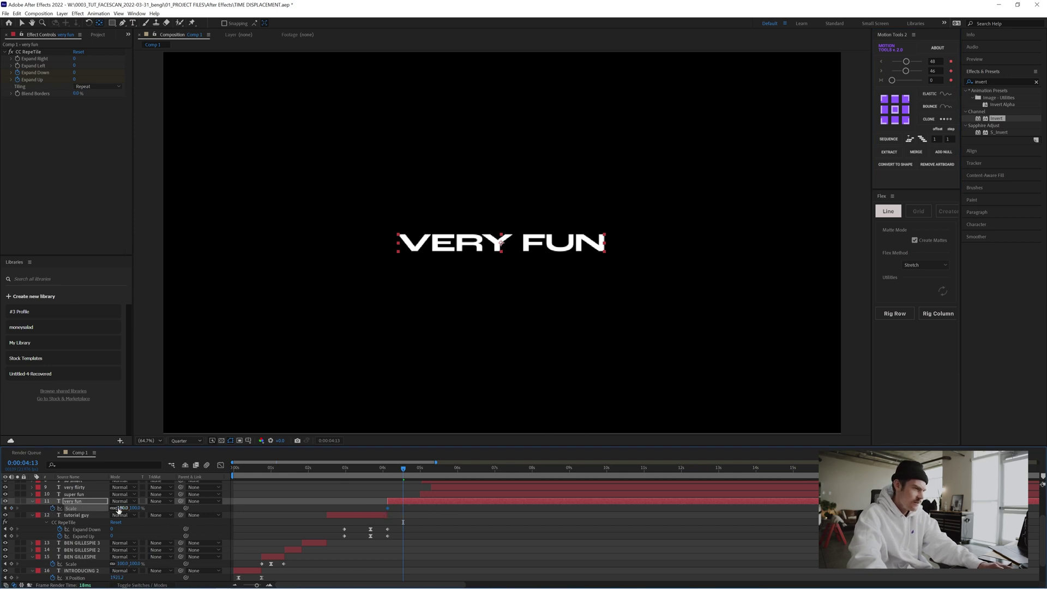
drag(127, 507, 142, 507)
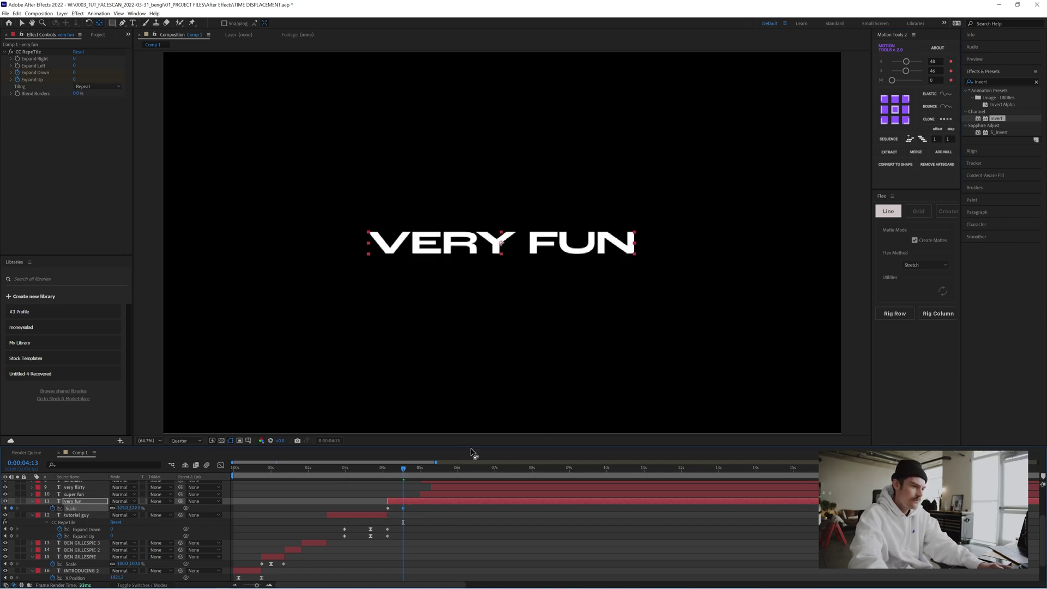
Step: Add a 100% Scale keyframe at 0:00:04:23 and raise the 4:13 peak to 314%
drag(410, 467, 419, 472)
click(125, 508)
text(100)
key(Return)
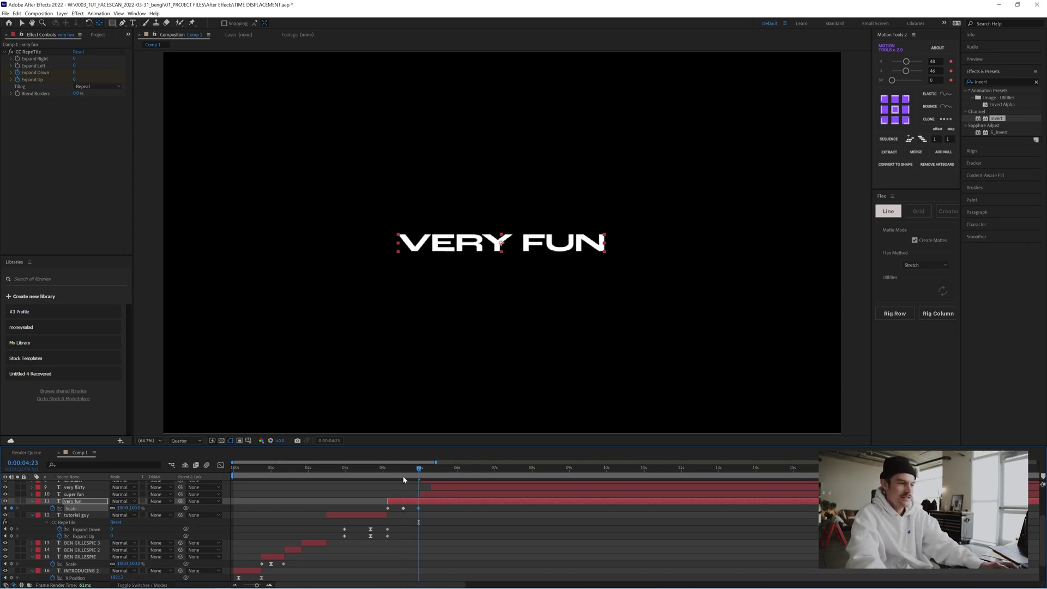
drag(406, 474, 403, 472)
click(123, 508)
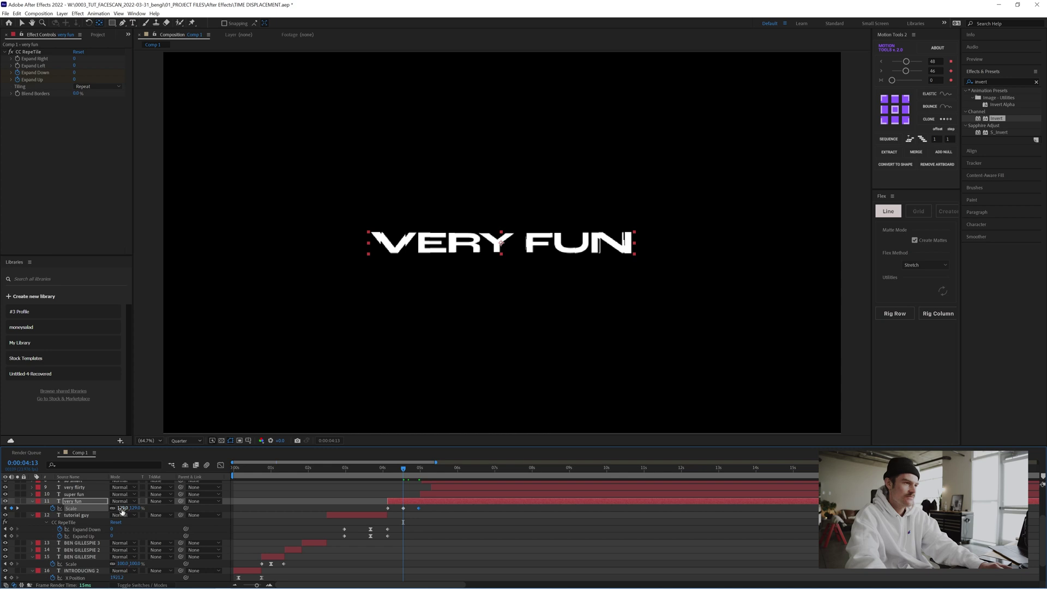
text(210)
key(Return)
drag(126, 507, 183, 507)
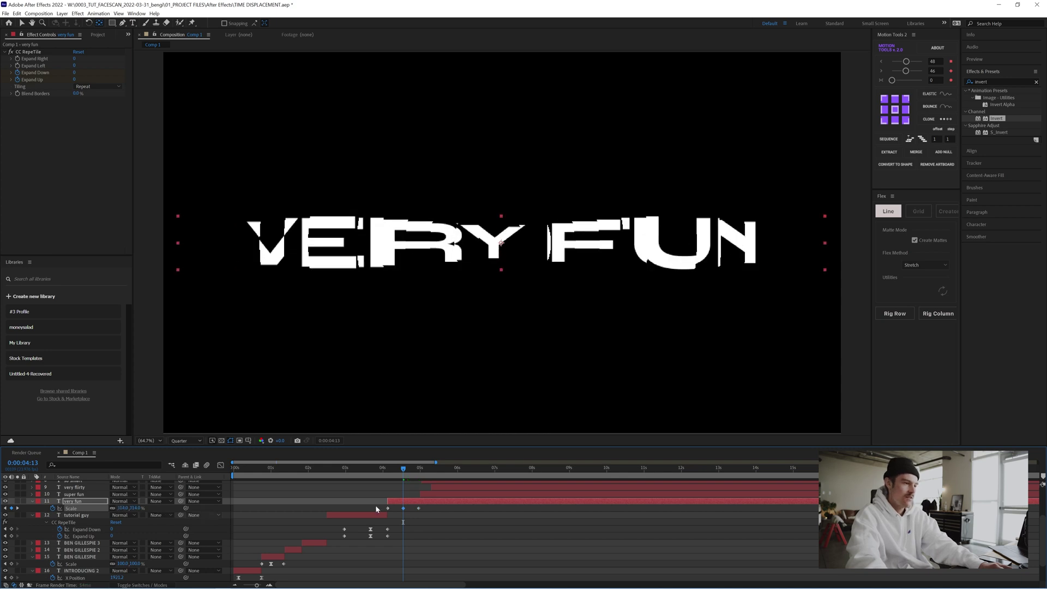
Step: Easy Ease the peak scale keyframe in the Graph Editor and stretch its right handle
click(219, 465)
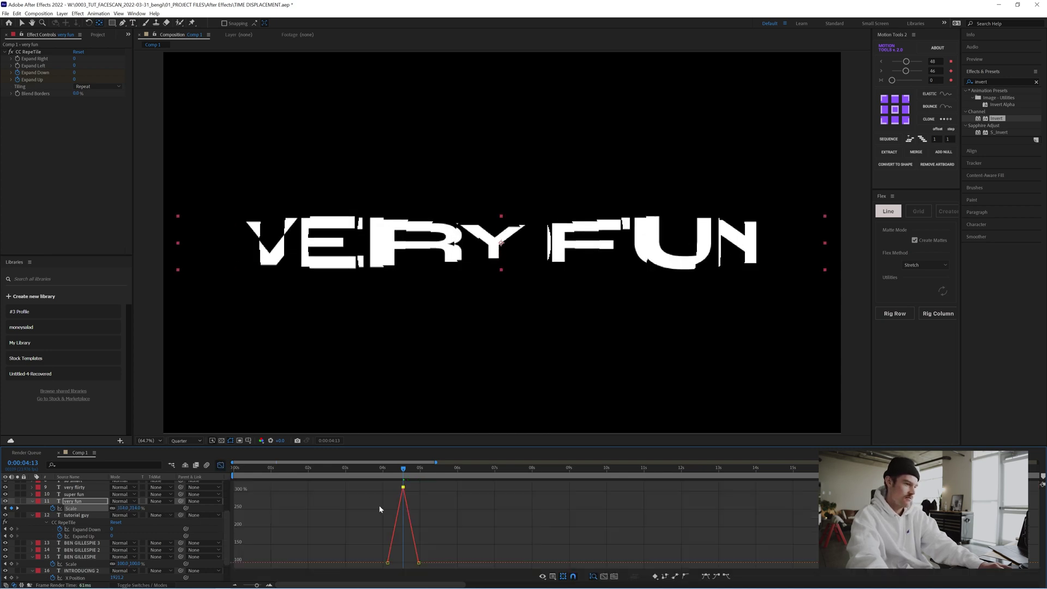
click(705, 576)
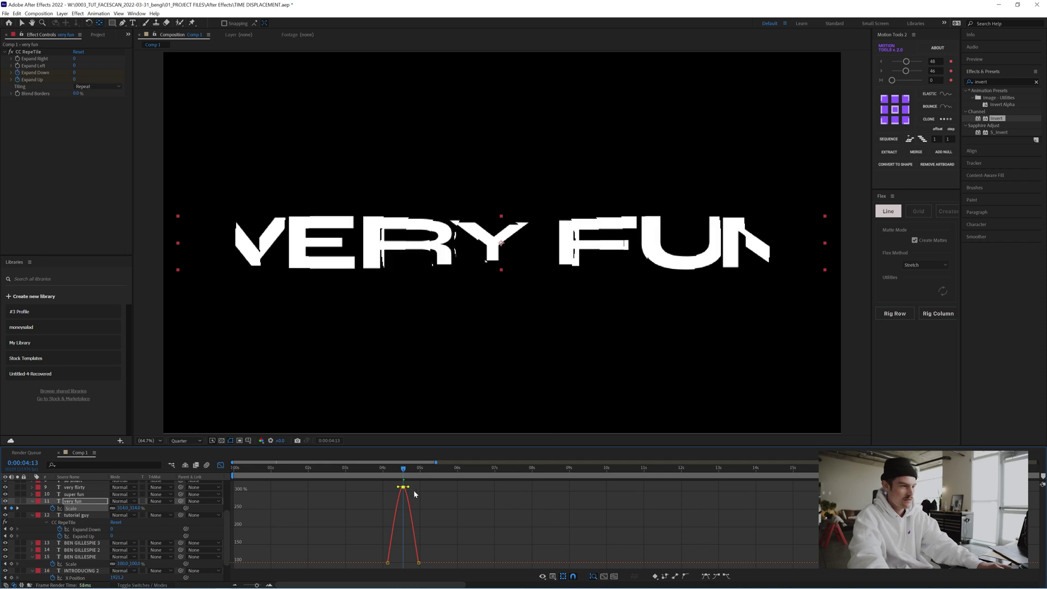
drag(409, 487, 419, 486)
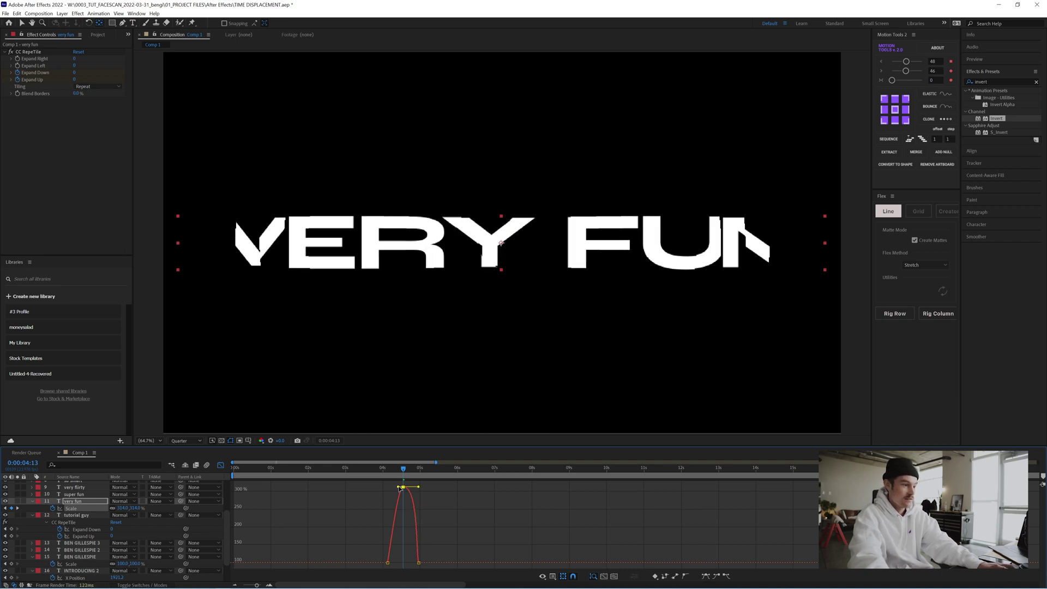
click(219, 465)
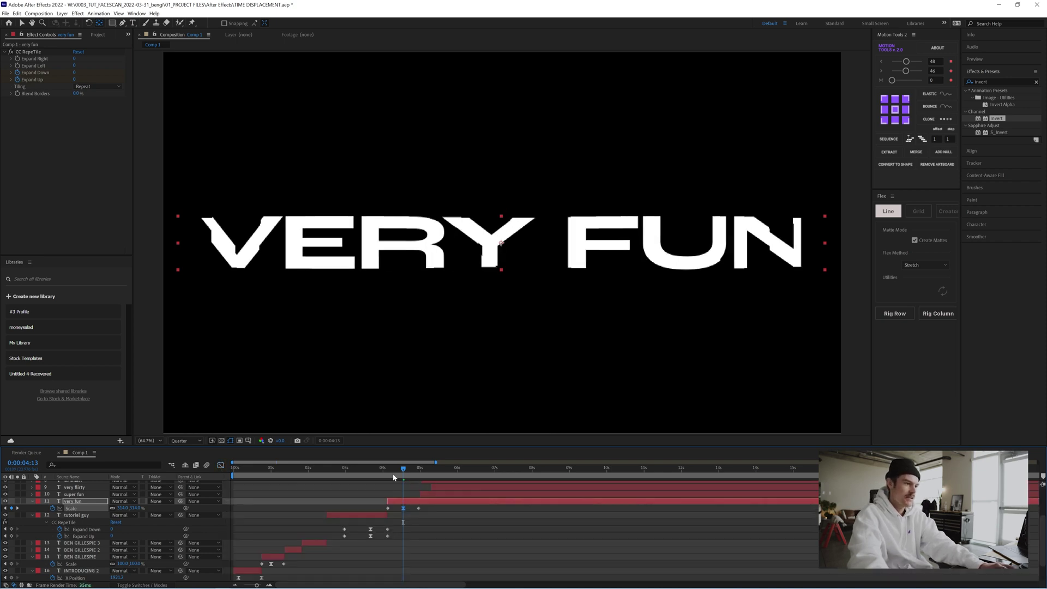
drag(393, 477, 347, 480)
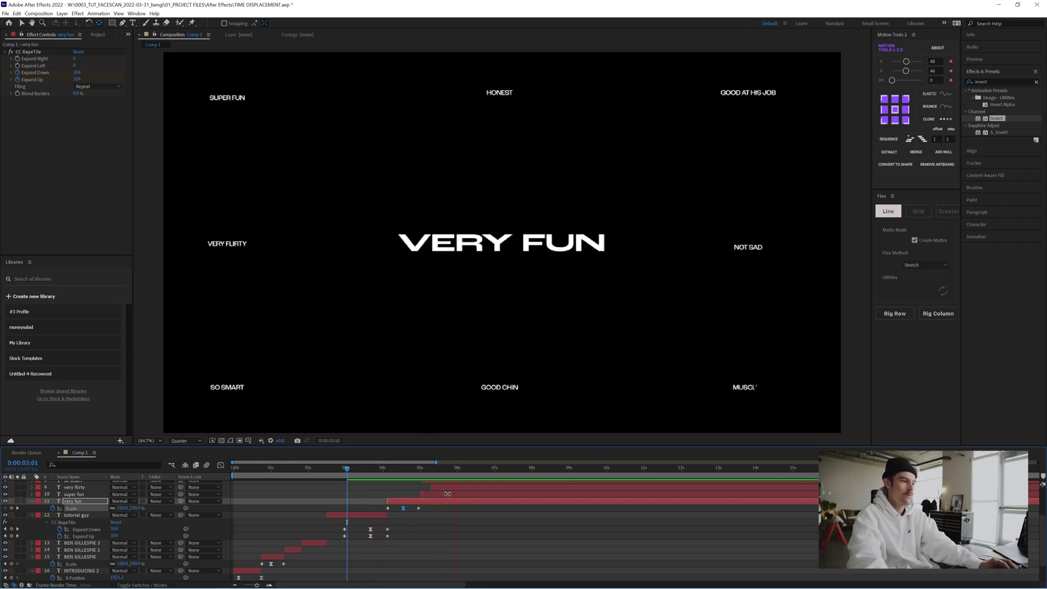
Step: Select the muscles, good chin, so smart and very flirty word layers with Position shown
key(space)
scroll(439, 504, up, 4)
click(439, 497)
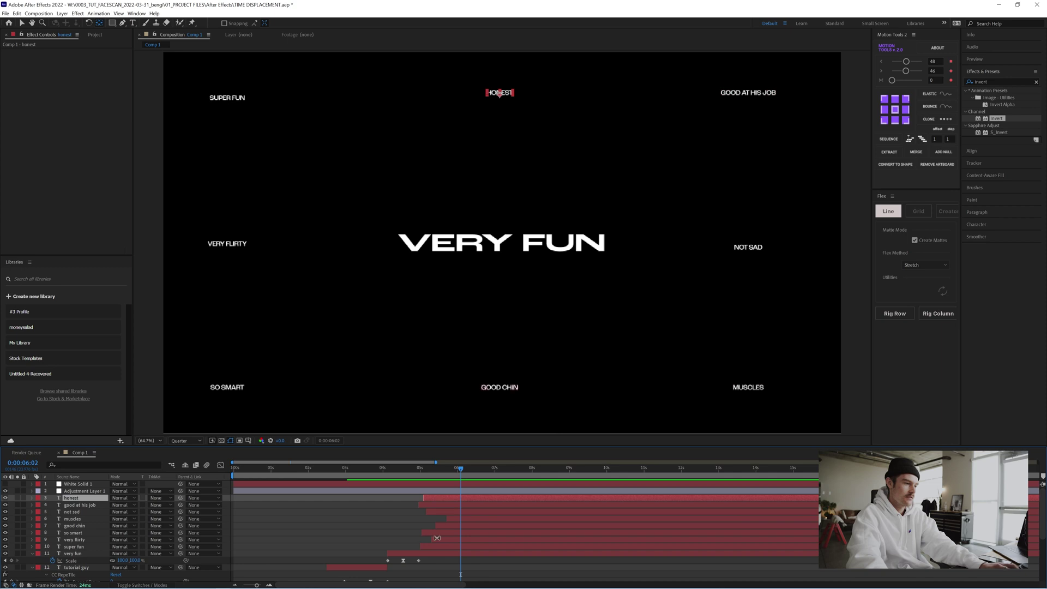
shift+click(432, 546)
key(p)
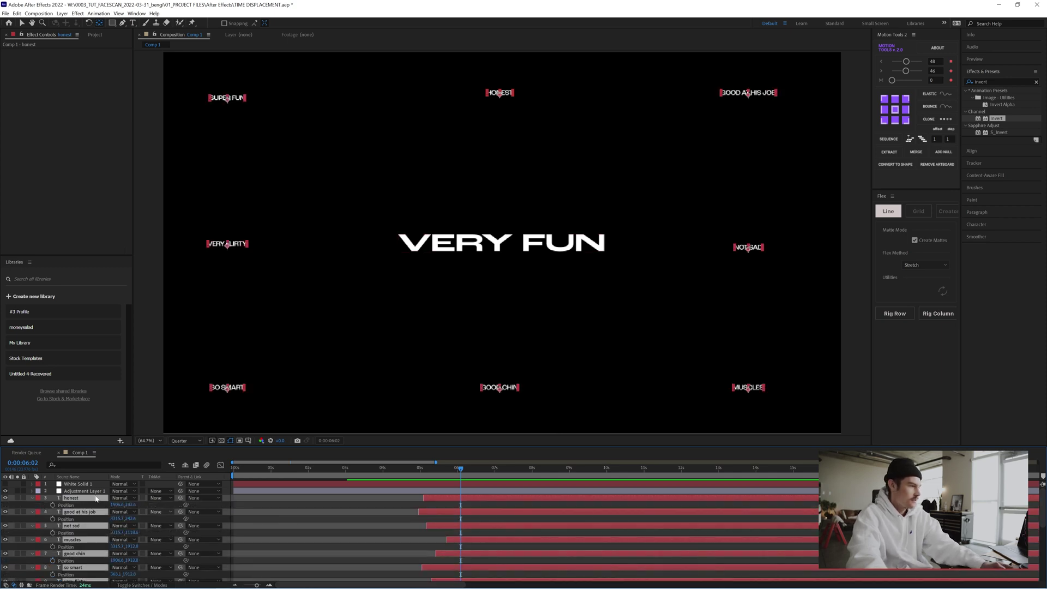
ctrl+click(72, 511)
ctrl+click(73, 539)
ctrl+click(72, 567)
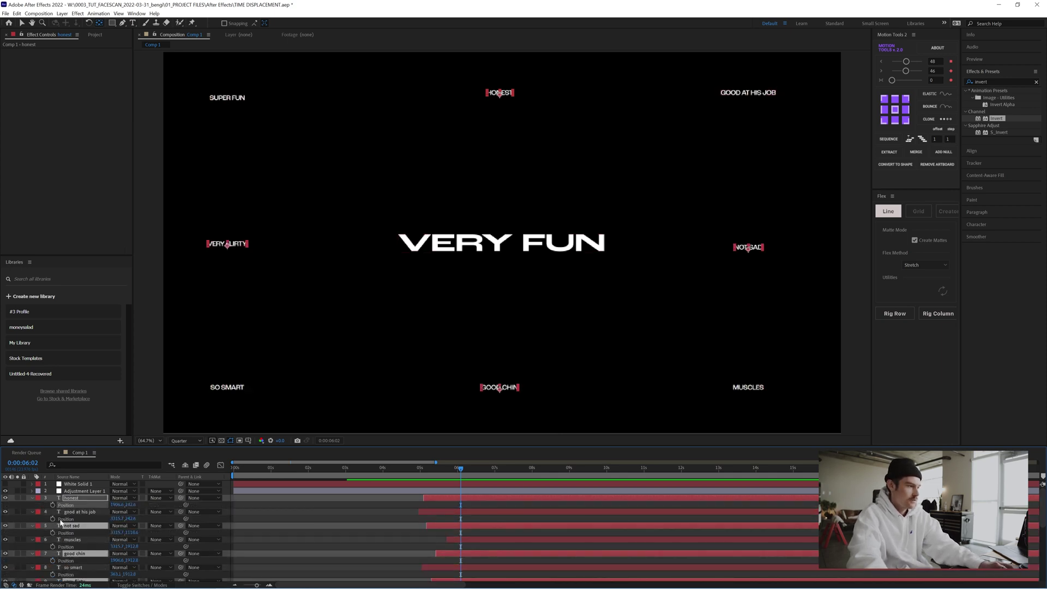
scroll(70, 500, down, 5)
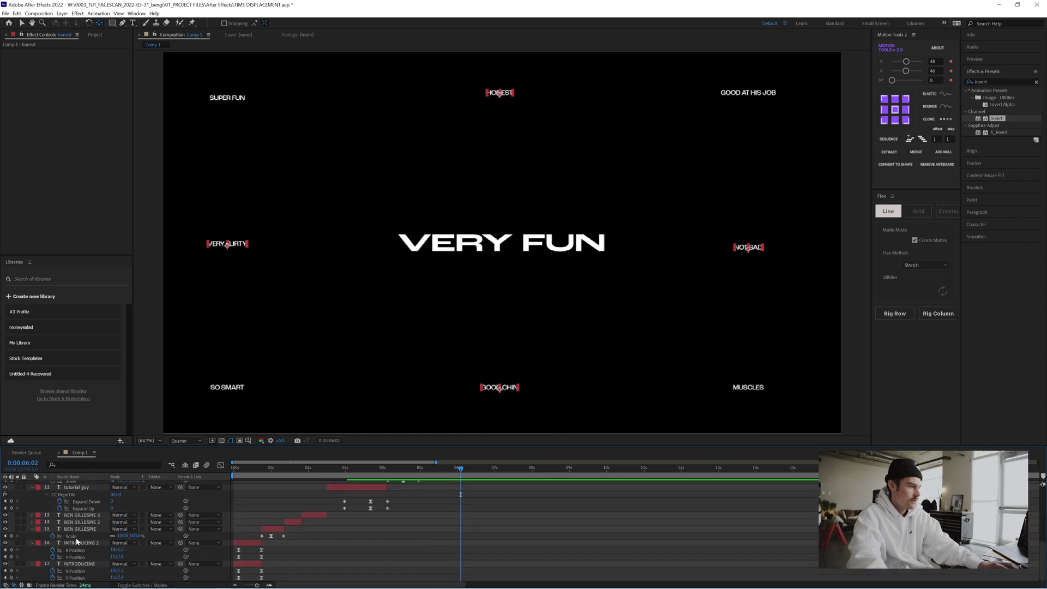
scroll(76, 524, up, 3)
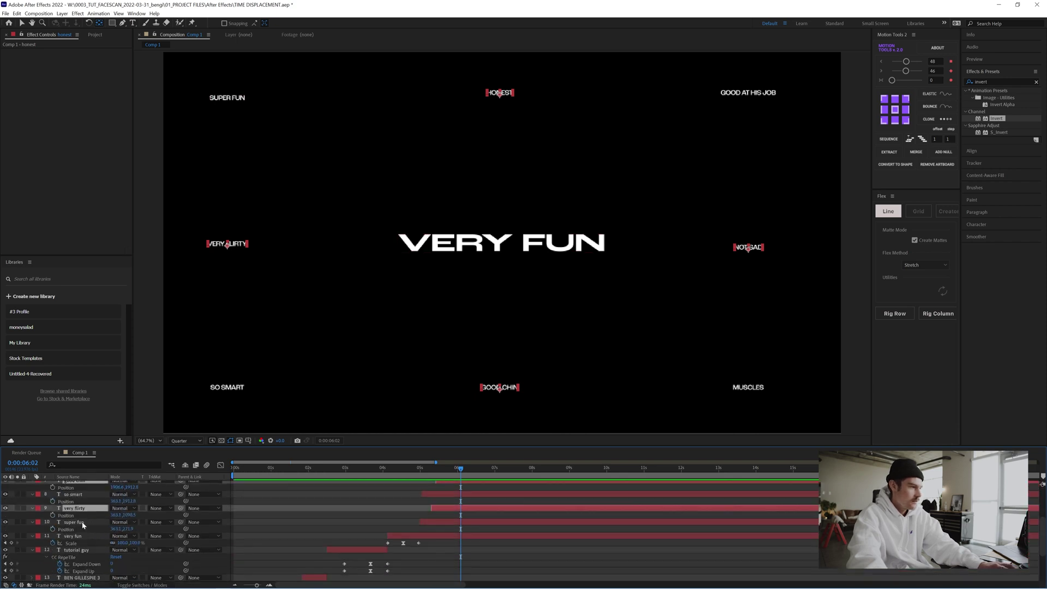
ctrl+click(74, 524)
ctrl+click(75, 537)
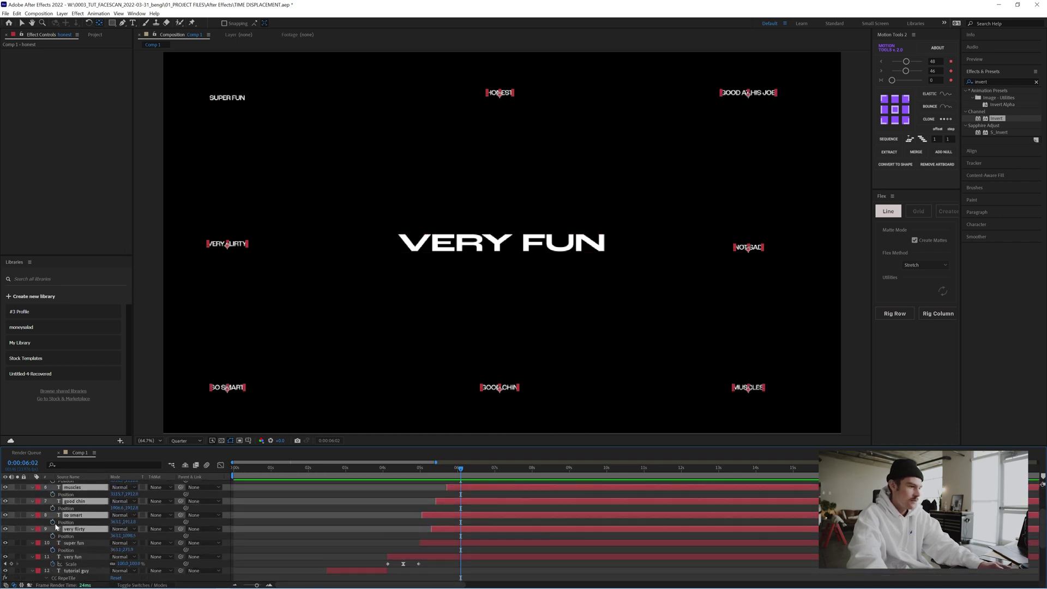
Step: Add Position keyframes at 0:00:06:02 and offset the words' starting positions at 0:00:05:02
key(alt+shift+p)
click(425, 479)
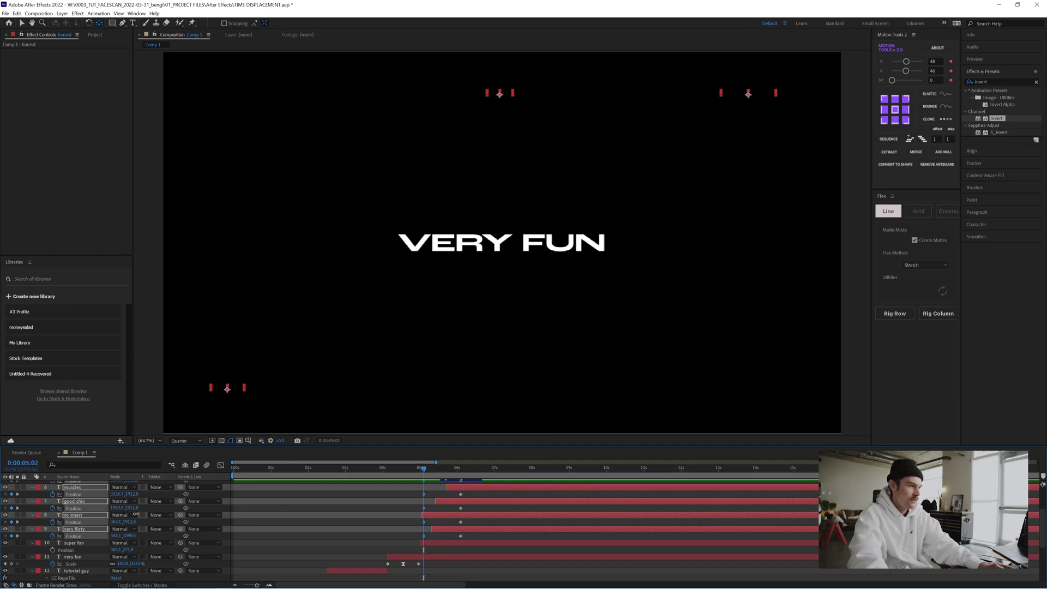
drag(117, 507, 211, 516)
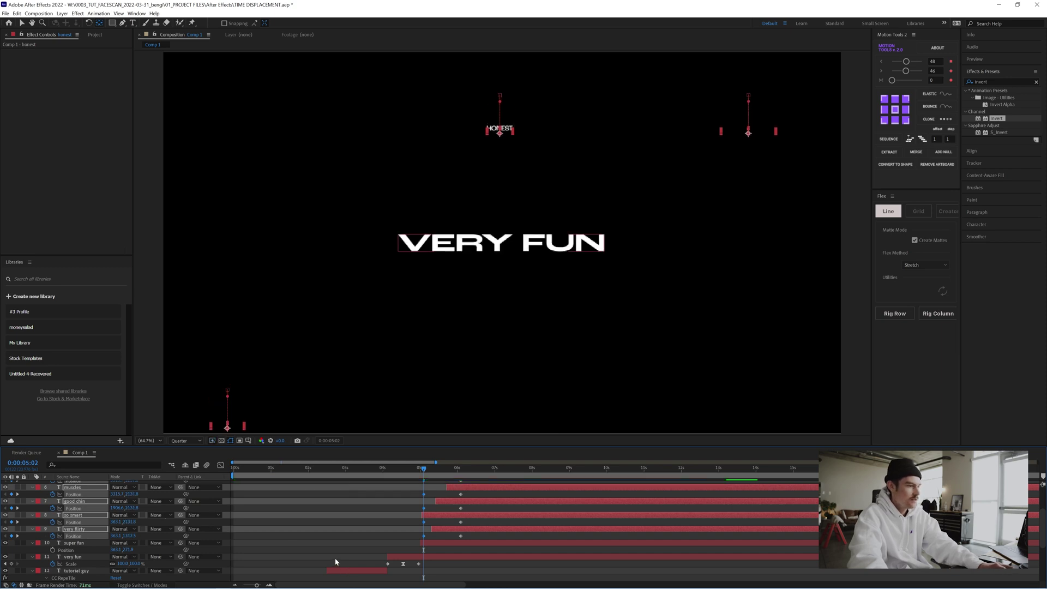
click(323, 538)
scroll(462, 504, up, 3)
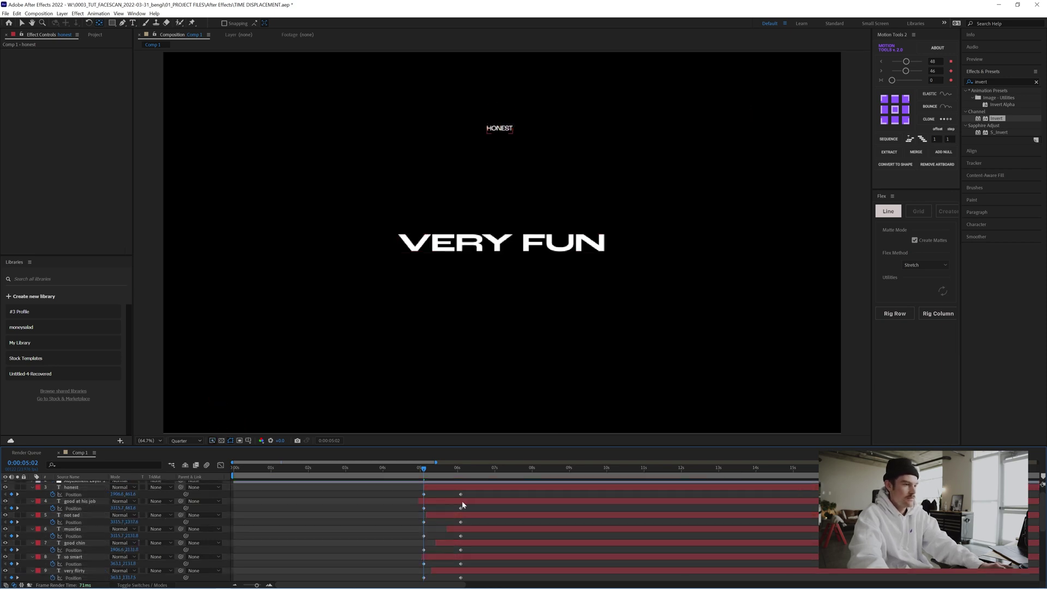
scroll(462, 504, down, 3)
drag(445, 480, 491, 506)
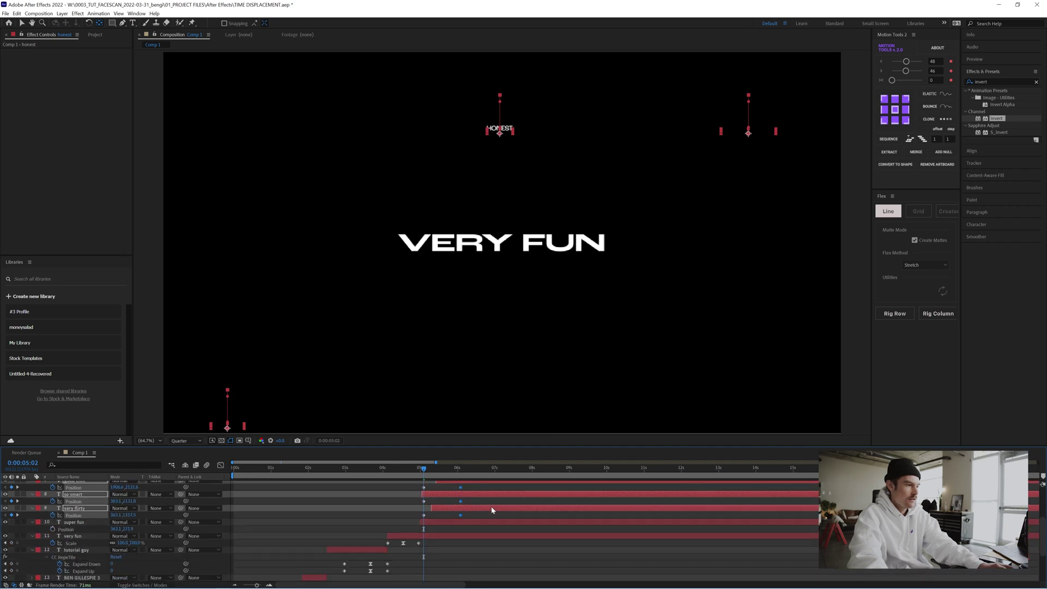
Step: Easy Ease the words' Position keyframes and split Position into separate X and Y
click(221, 465)
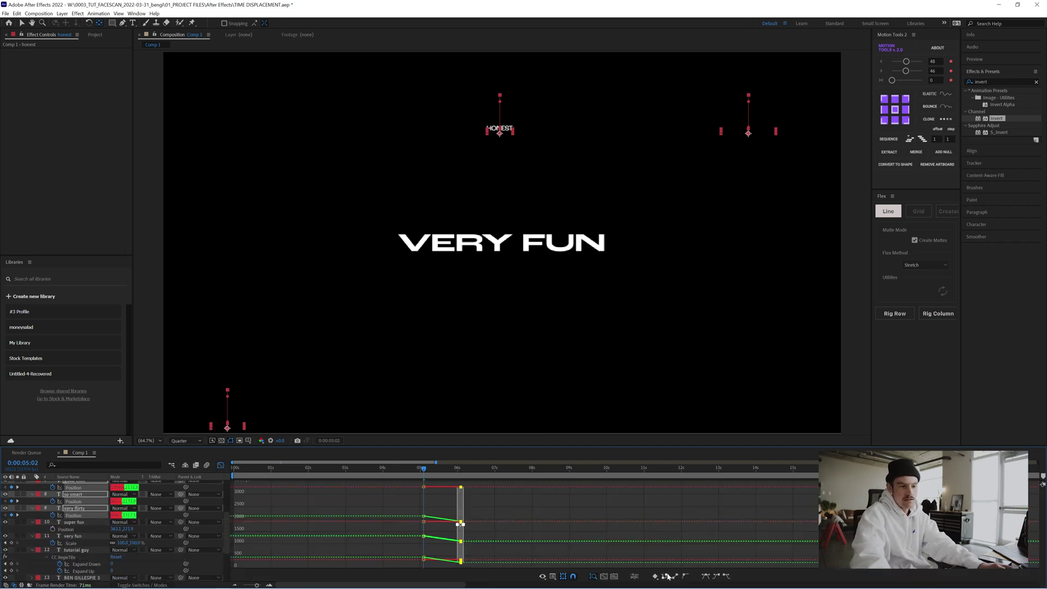
click(715, 577)
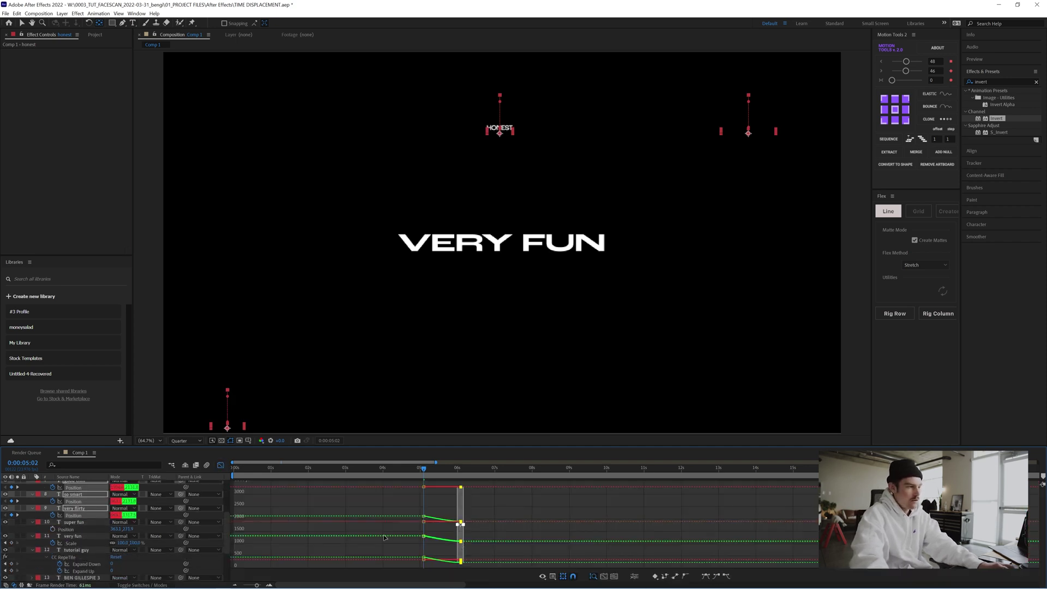
right_click(75, 501)
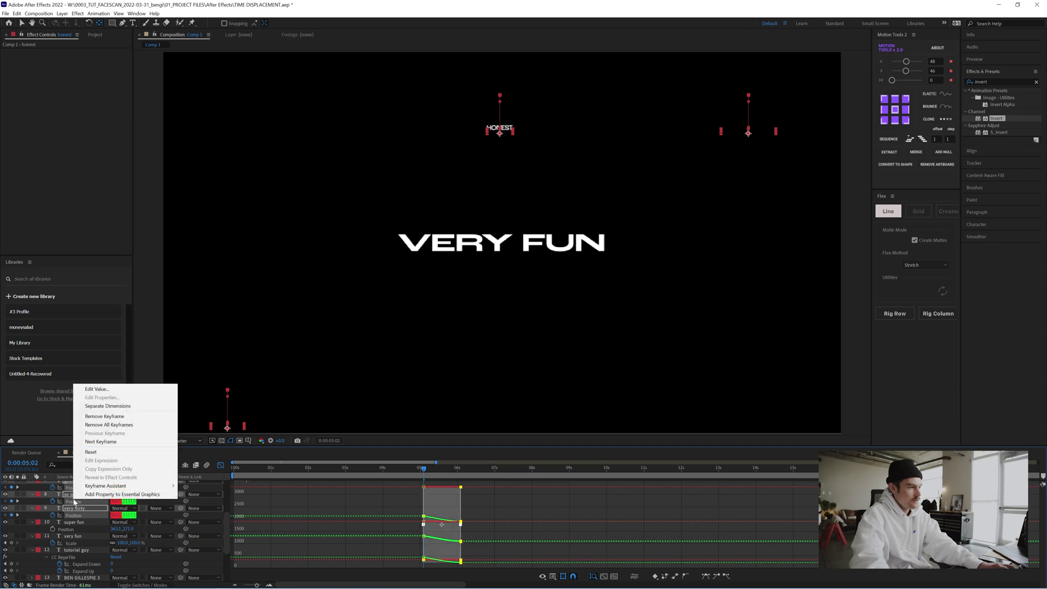
click(107, 409)
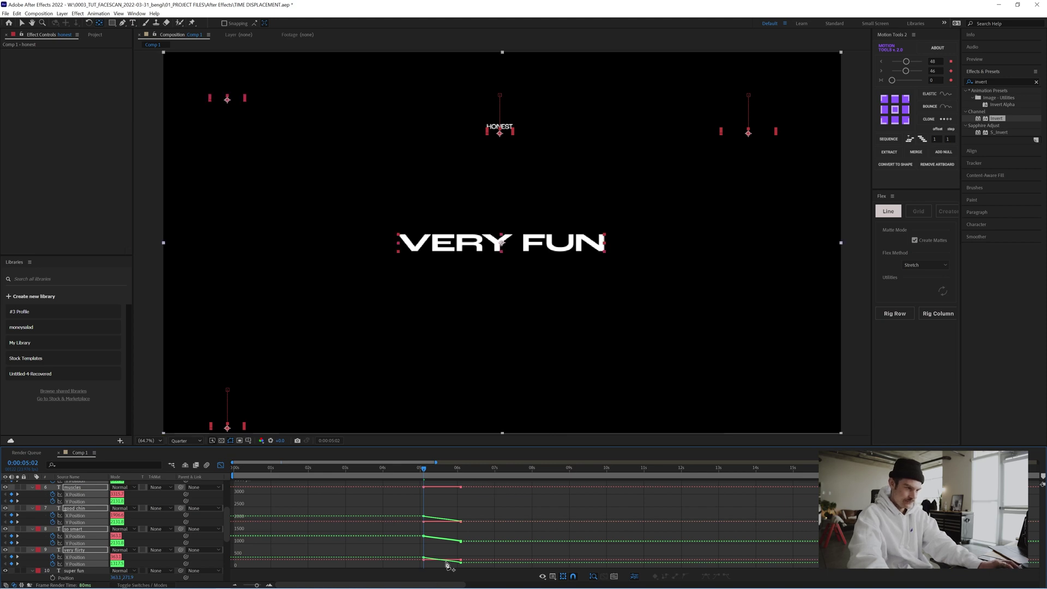
Step: Show the Y Position curves of honest, good chin, so smart, very flirty and muscles in the Graph Editor
click(310, 527)
click(85, 522)
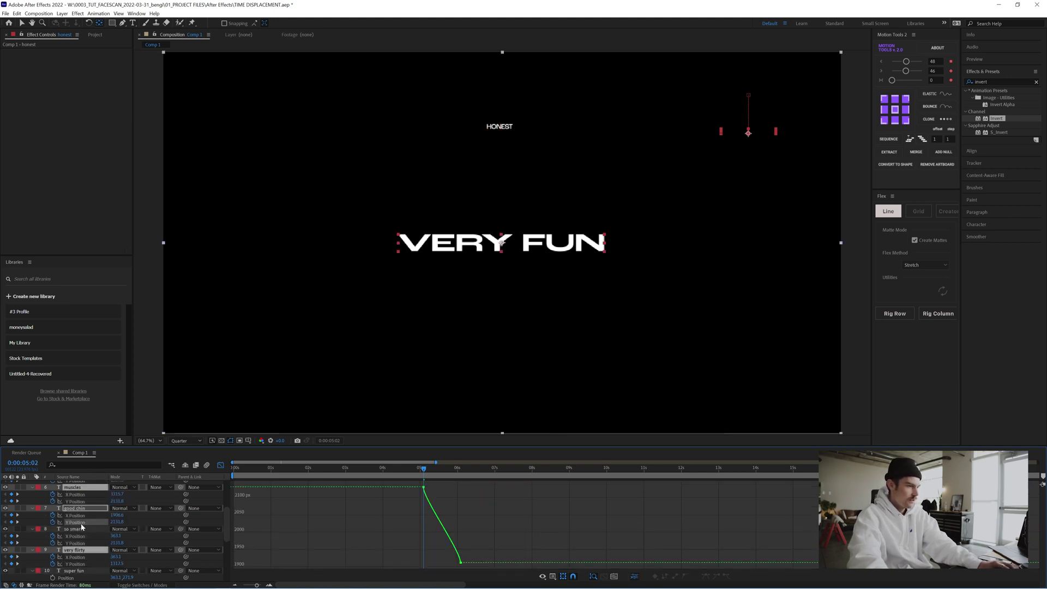
scroll(82, 509, up, 3)
scroll(81, 510, down, 5)
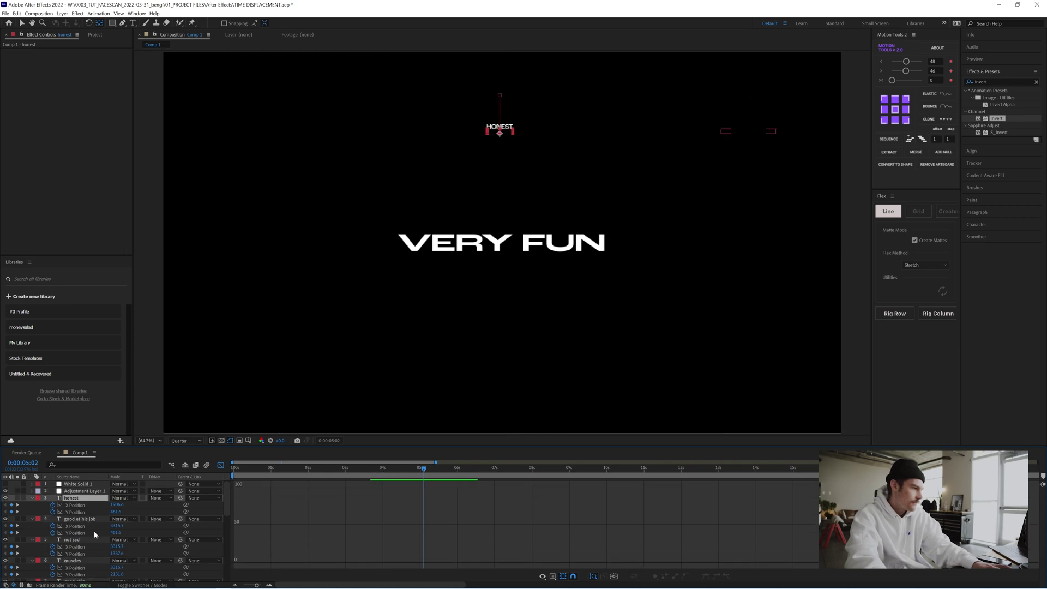
shift+click(83, 500)
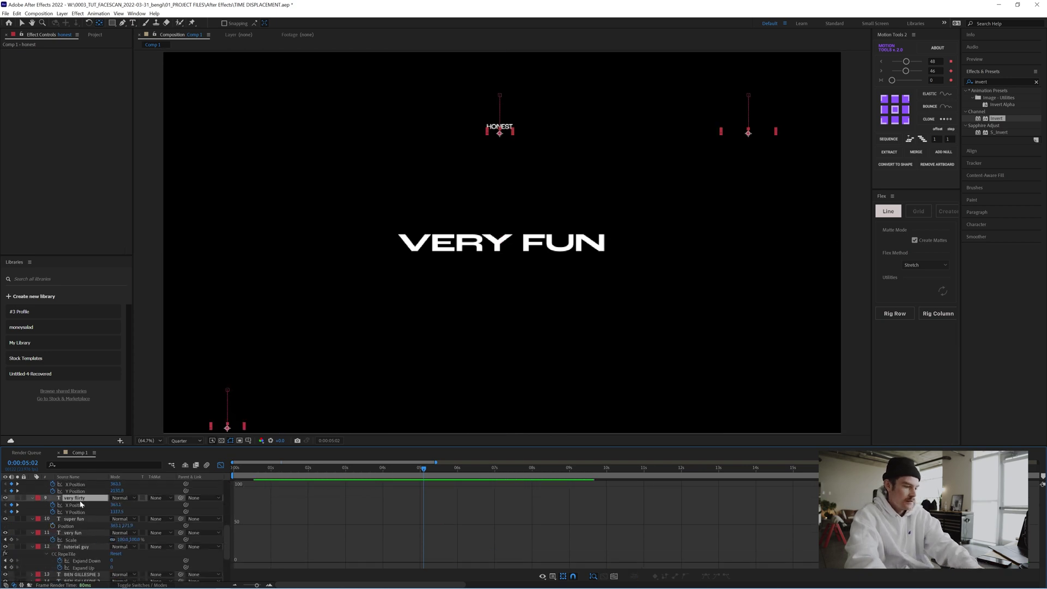
scroll(72, 495, up, 4)
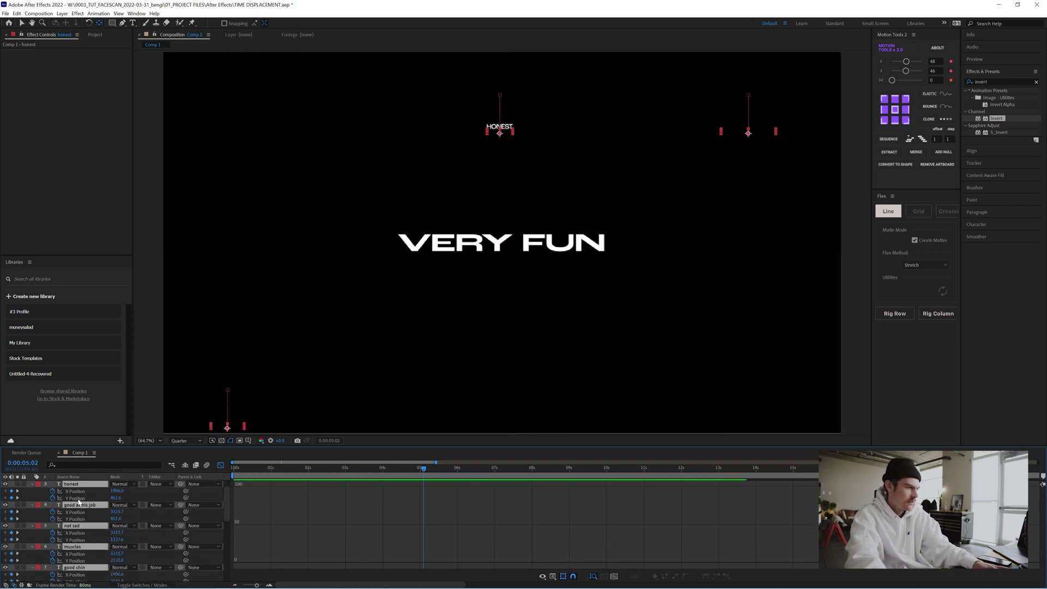
click(76, 498)
scroll(75, 525, down, 1)
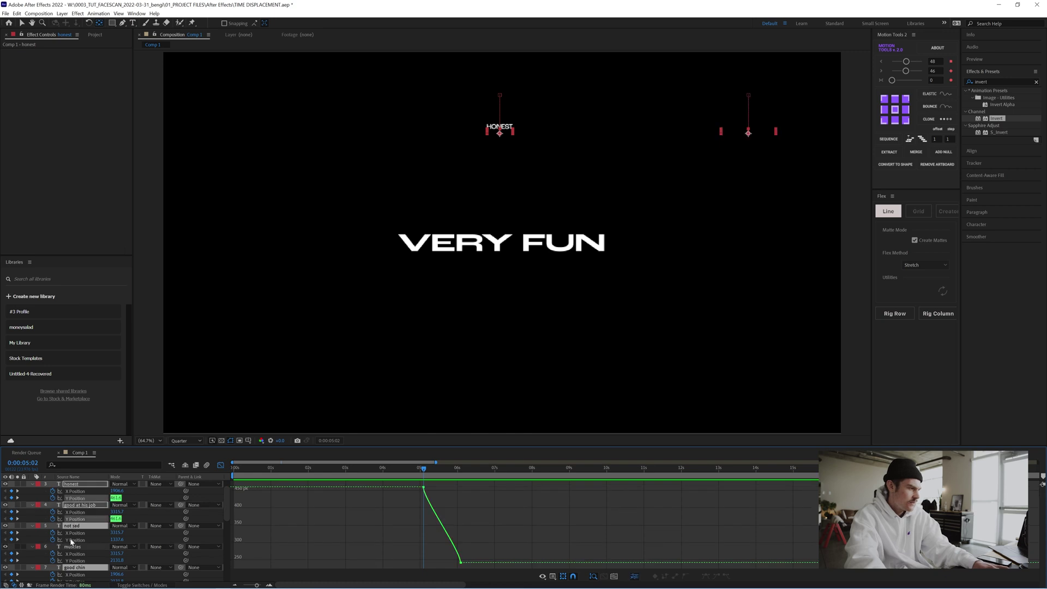
shift+click(78, 544)
shift+click(76, 539)
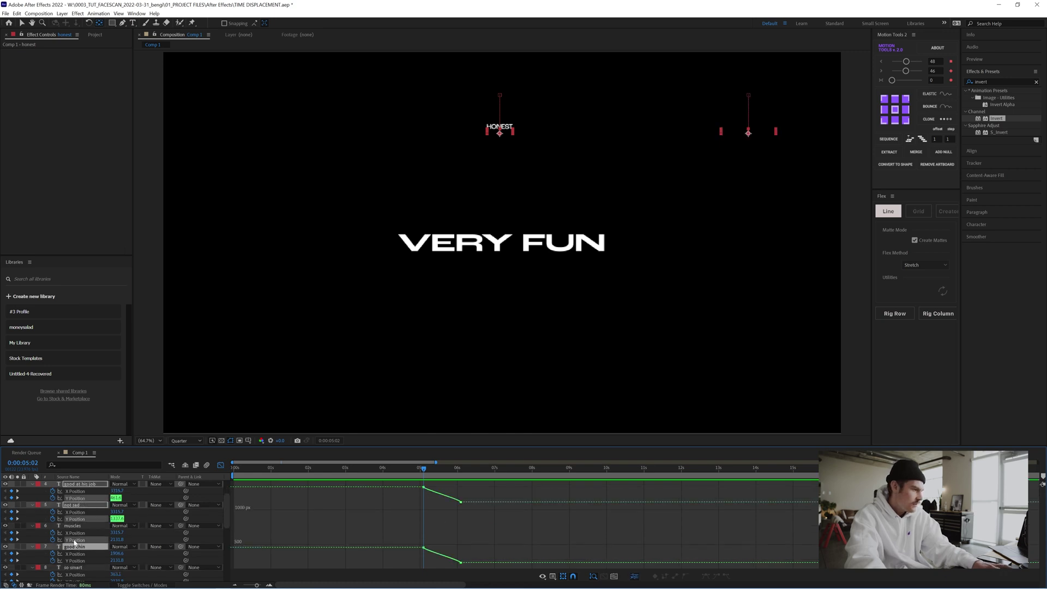
scroll(77, 545, down, 1)
shift+click(78, 539)
shift+click(74, 561)
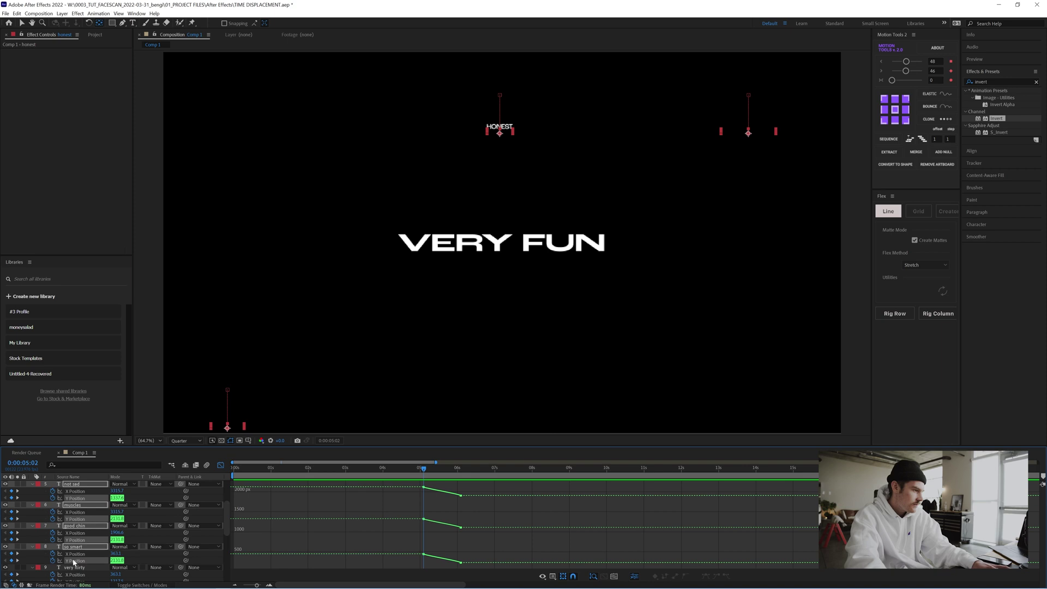
scroll(74, 562, down, 1)
shift+click(75, 560)
scroll(74, 560, down, 1)
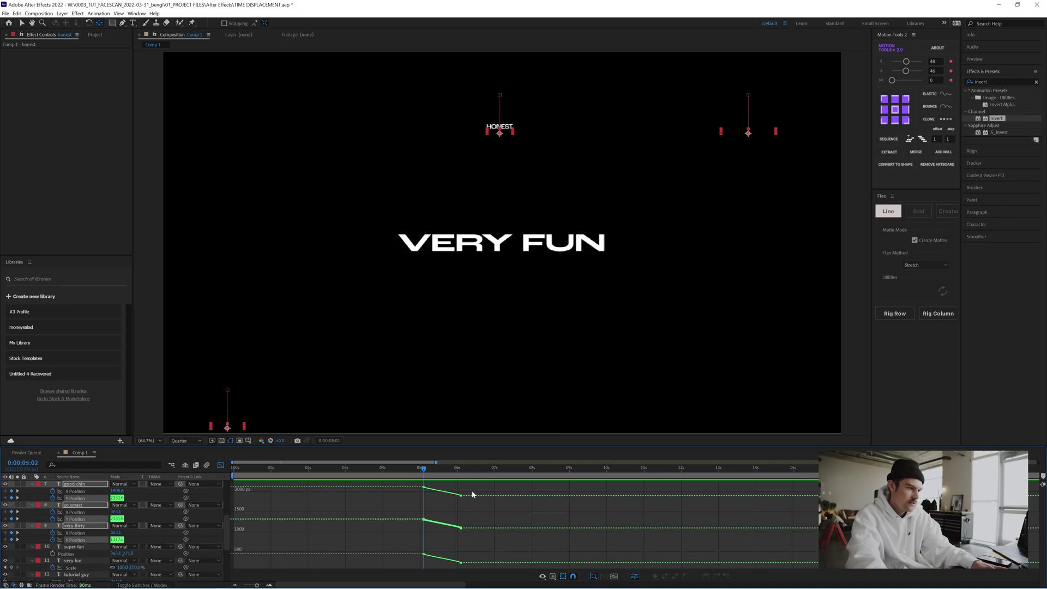
Step: Easy Ease the three Y Position keyframes near 06s and preview the words
drag(472, 490, 454, 565)
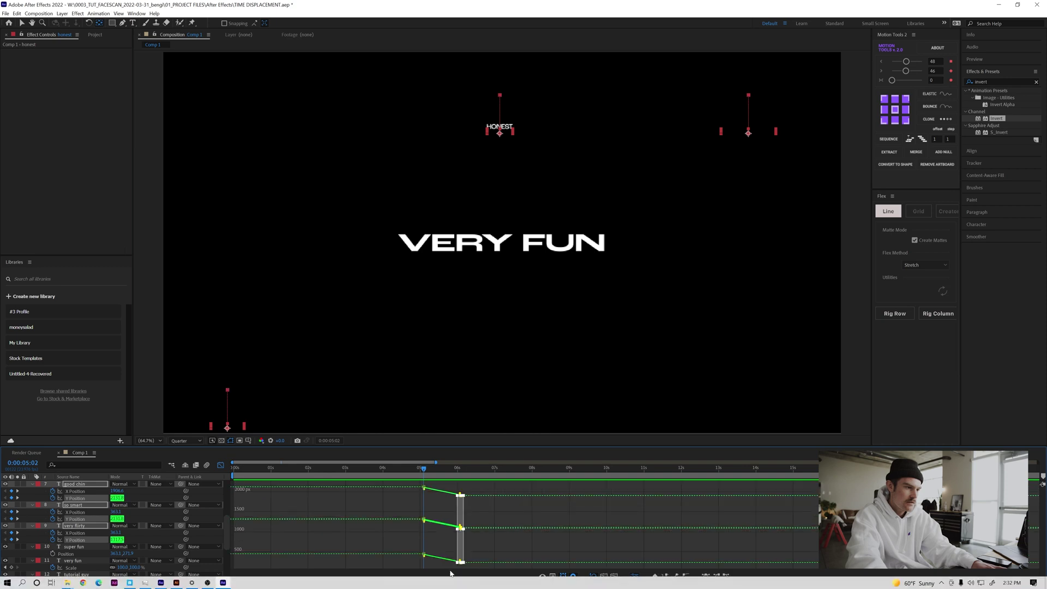
click(717, 576)
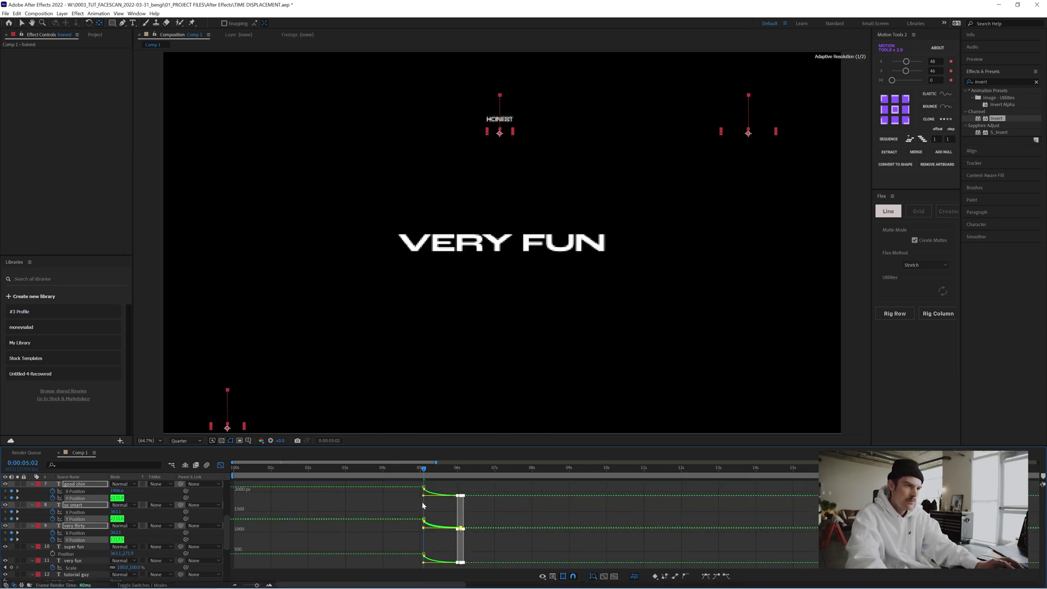
key(space)
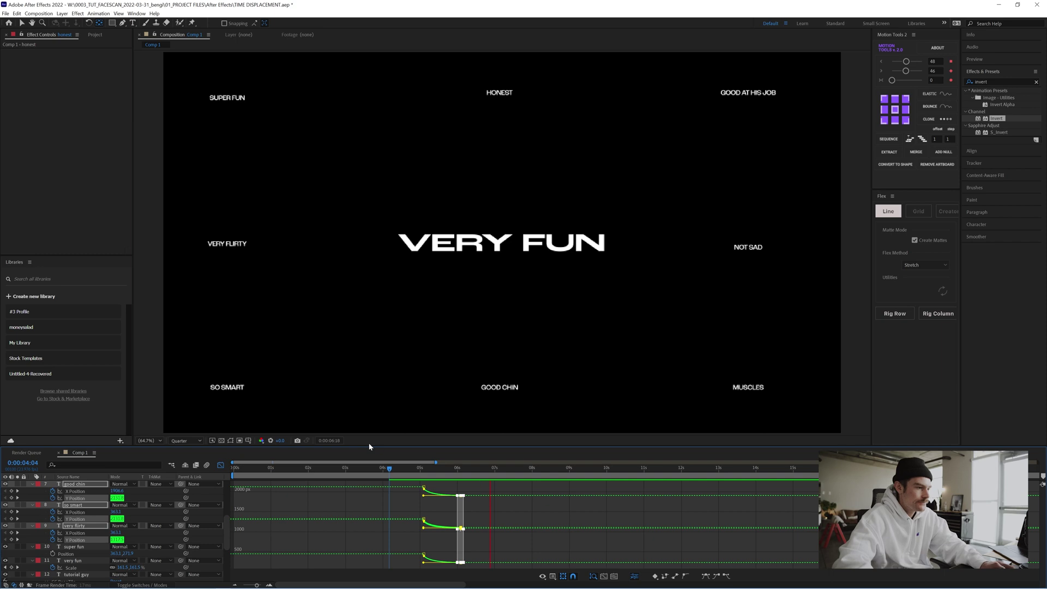
key(space)
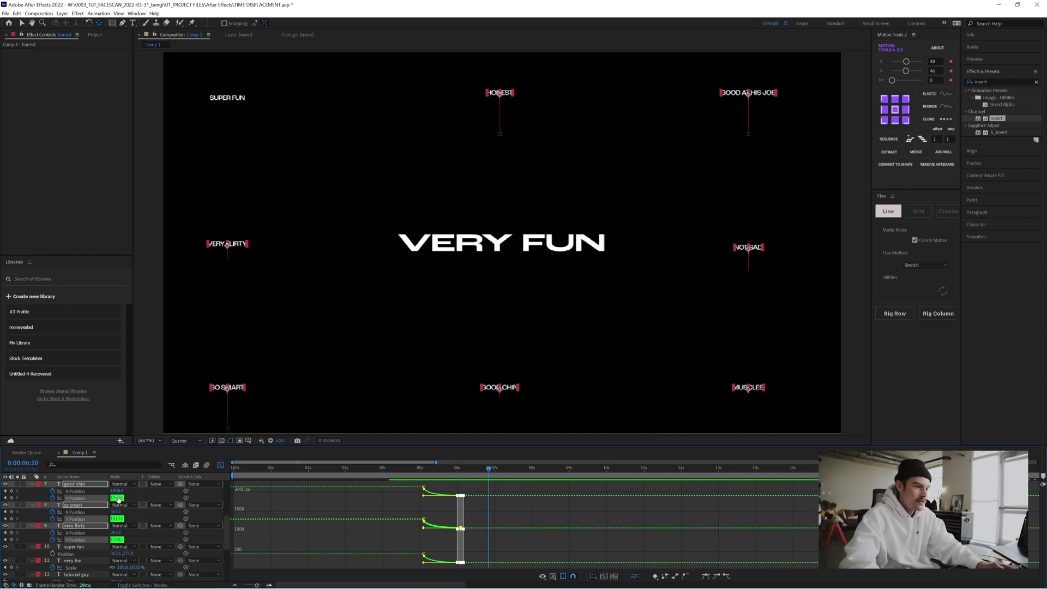
Step: Reshape the Y curves so the words hold, then drop steeply into 07s
drag(118, 499, 22, 510)
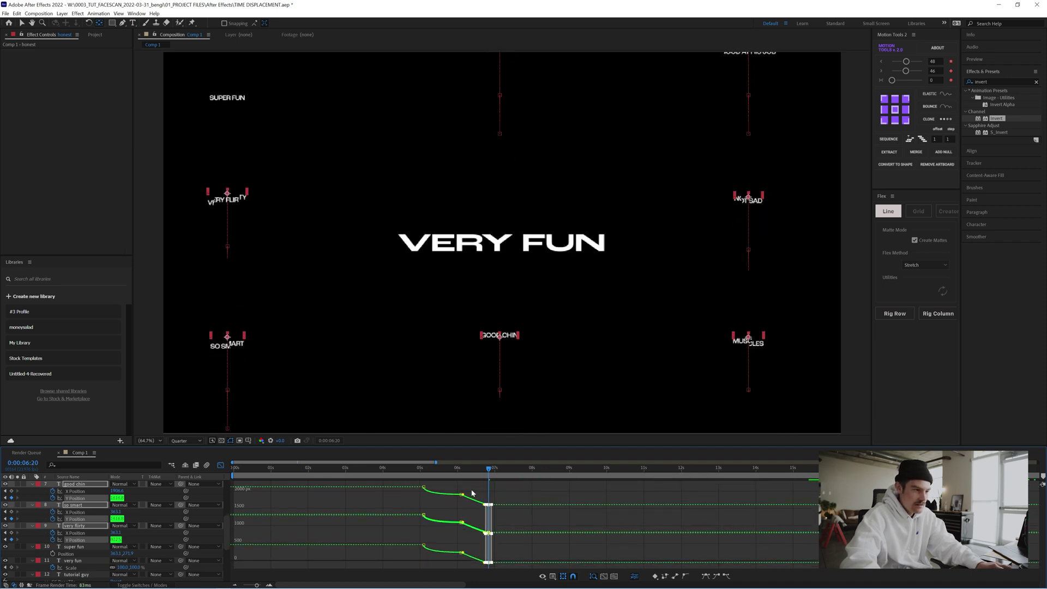
drag(472, 491, 445, 557)
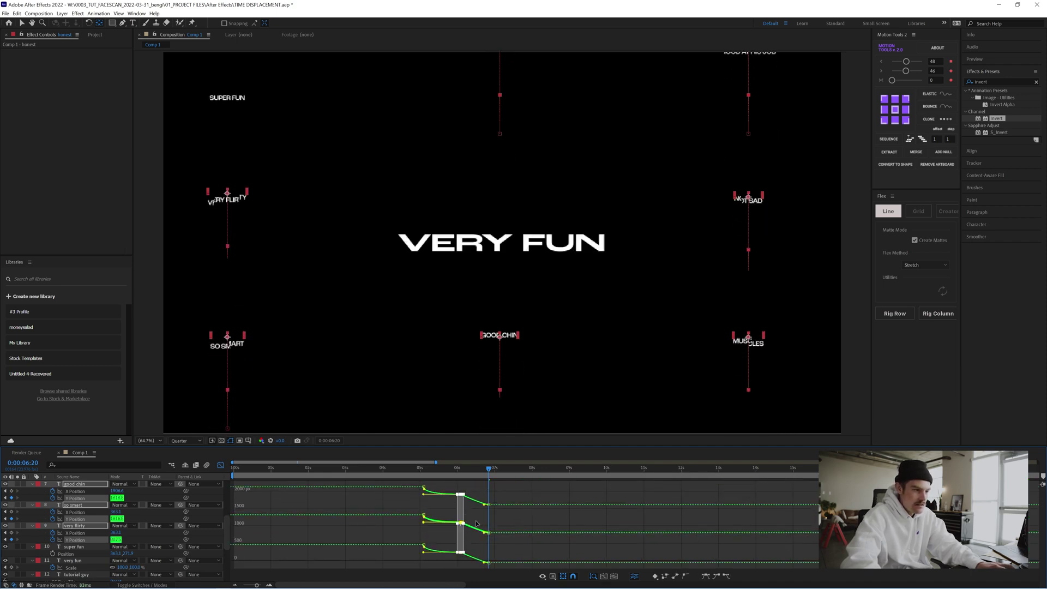
drag(476, 523, 538, 522)
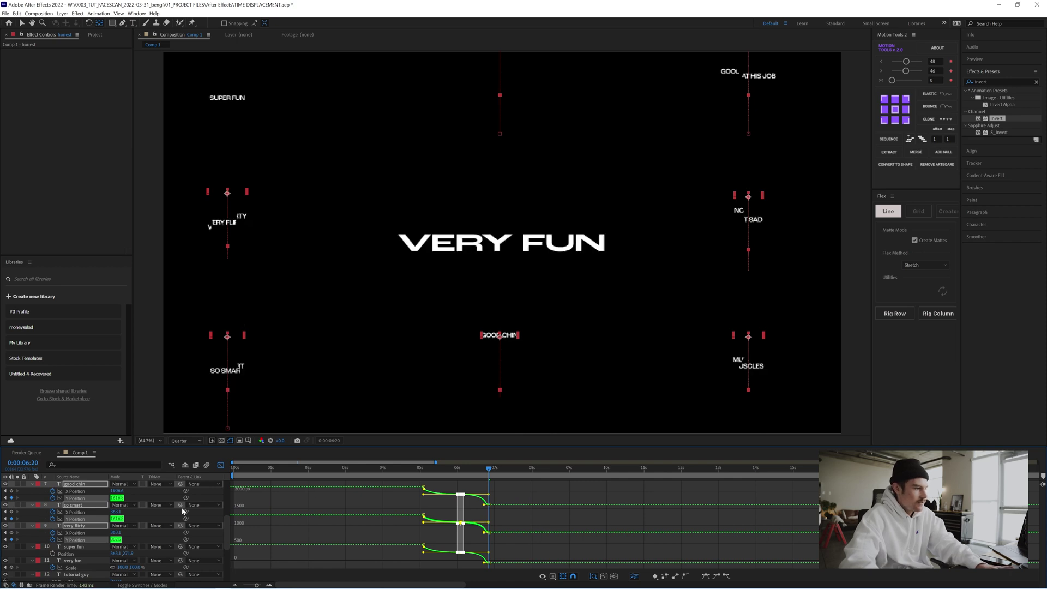
scroll(167, 518, up, 5)
Step: Keyframe Opacity on honest, good at his job and not sad, scrubbing it to 0%
click(52, 505)
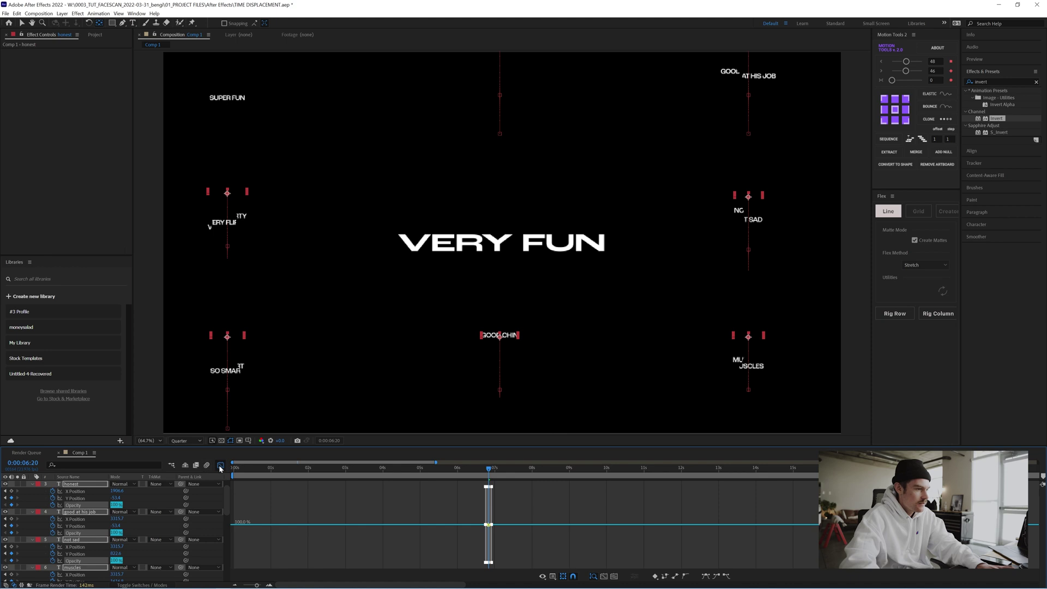
key(shift+F3)
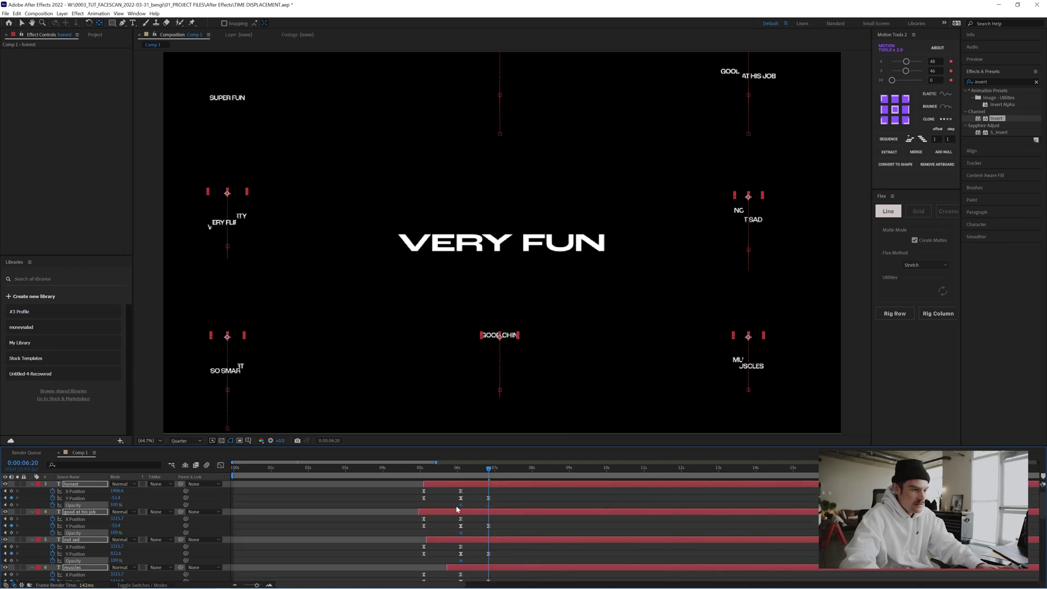
drag(116, 505, 3, 489)
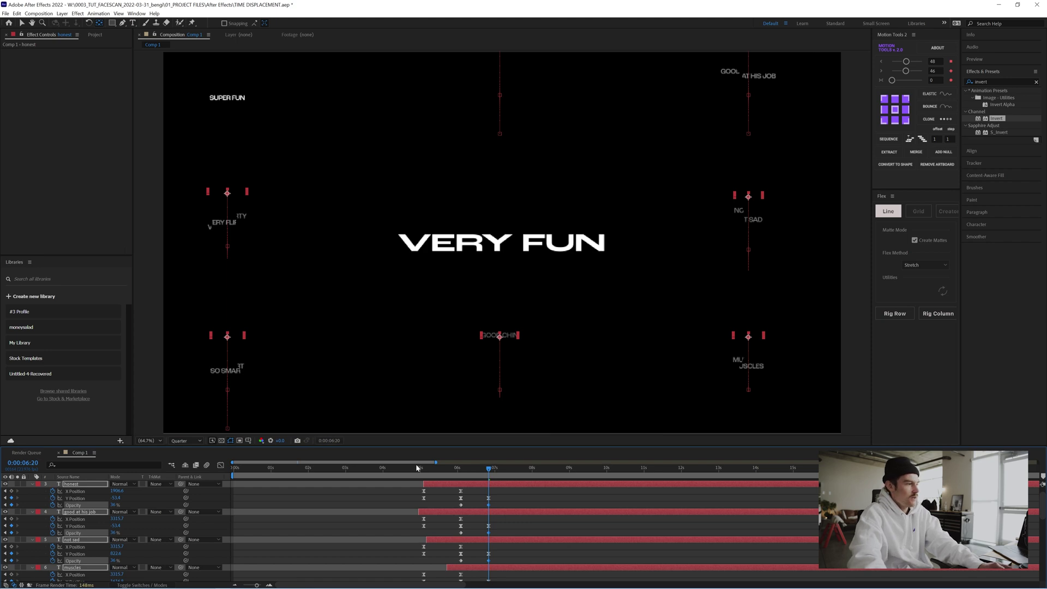
drag(112, 505, 40, 495)
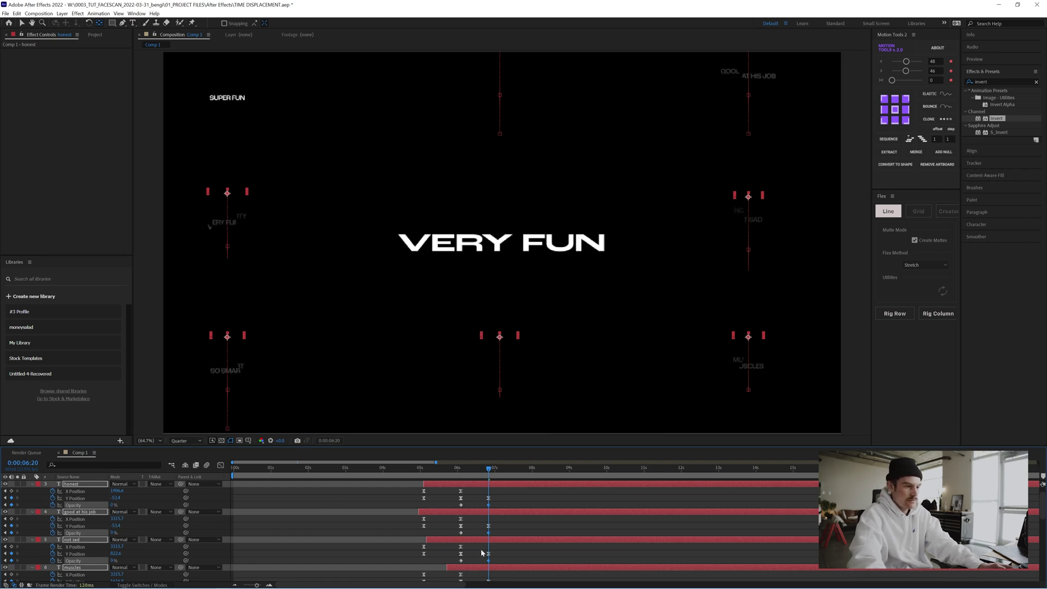
scroll(481, 552, down, 5)
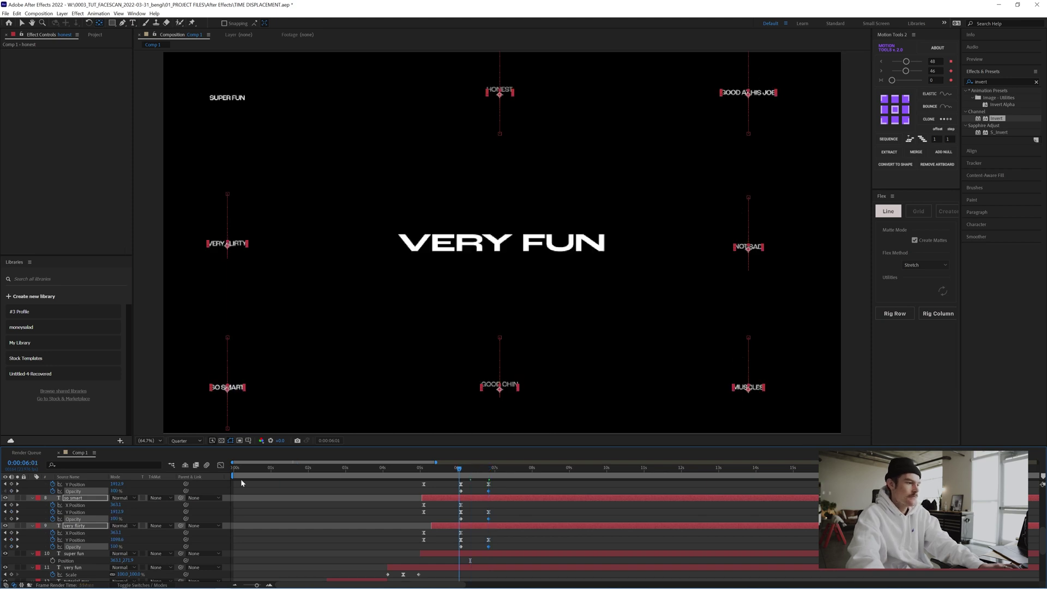
Step: Preview the animation from the start, stopping at 0:00:03:15
drag(241, 472, 232, 472)
key(space)
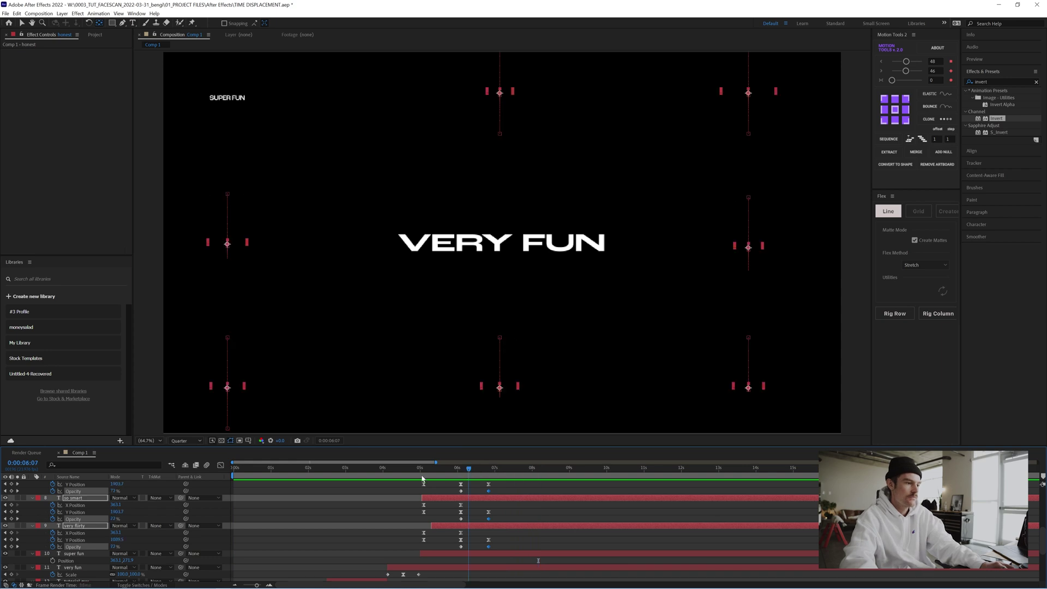
click(369, 467)
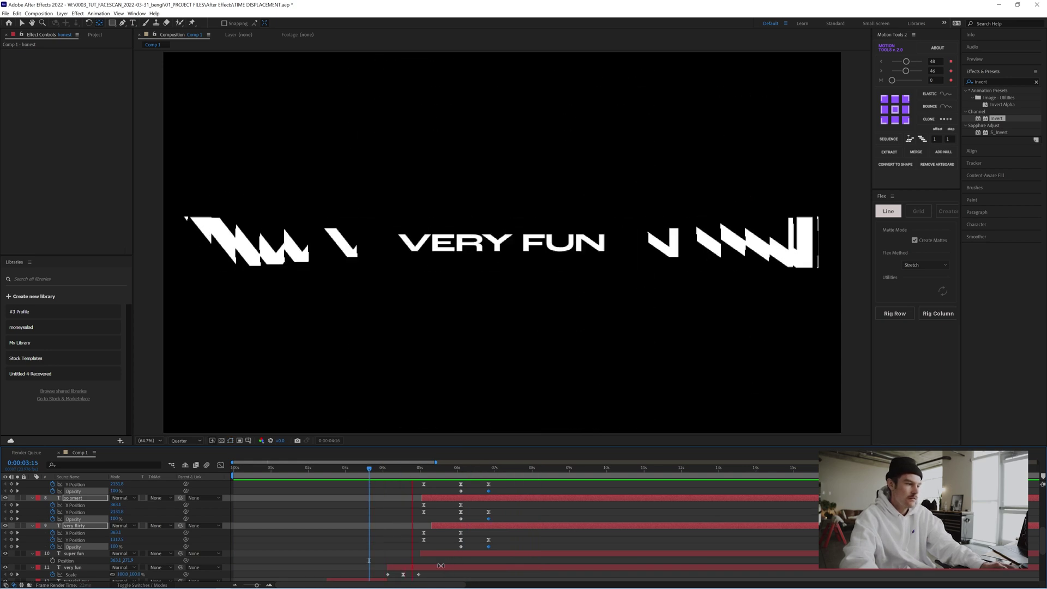
Step: Split the very fun layer and turn the new copy into white 3 px outline text
click(439, 568)
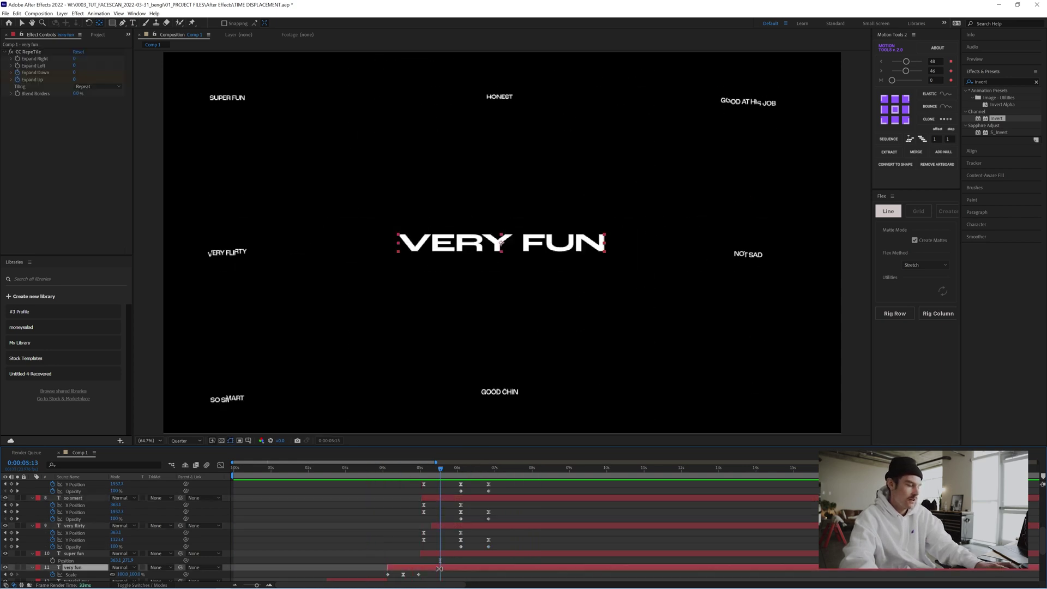
key(ctrl+shift+d)
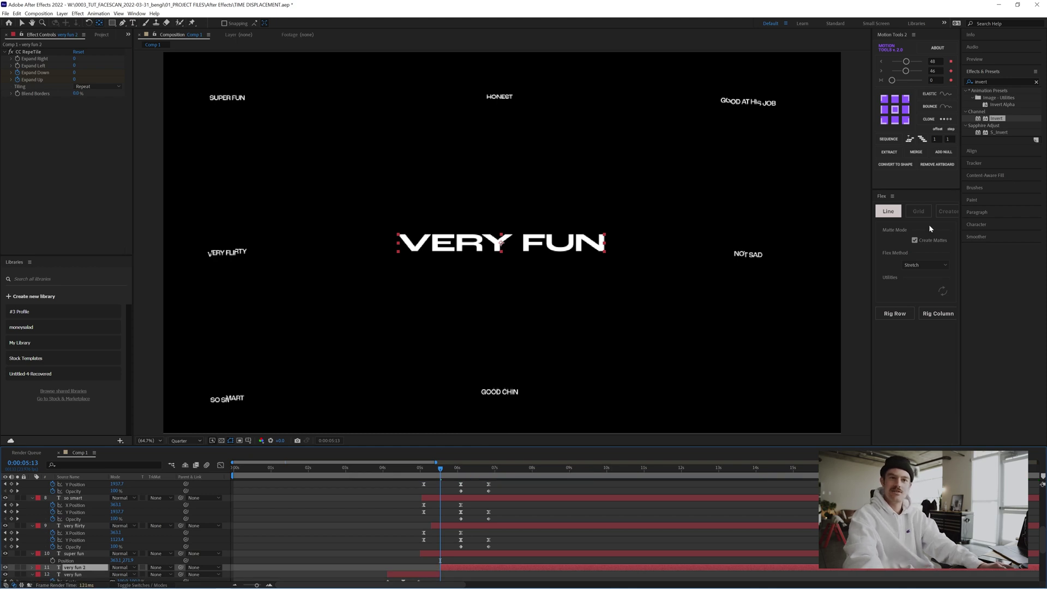
click(976, 224)
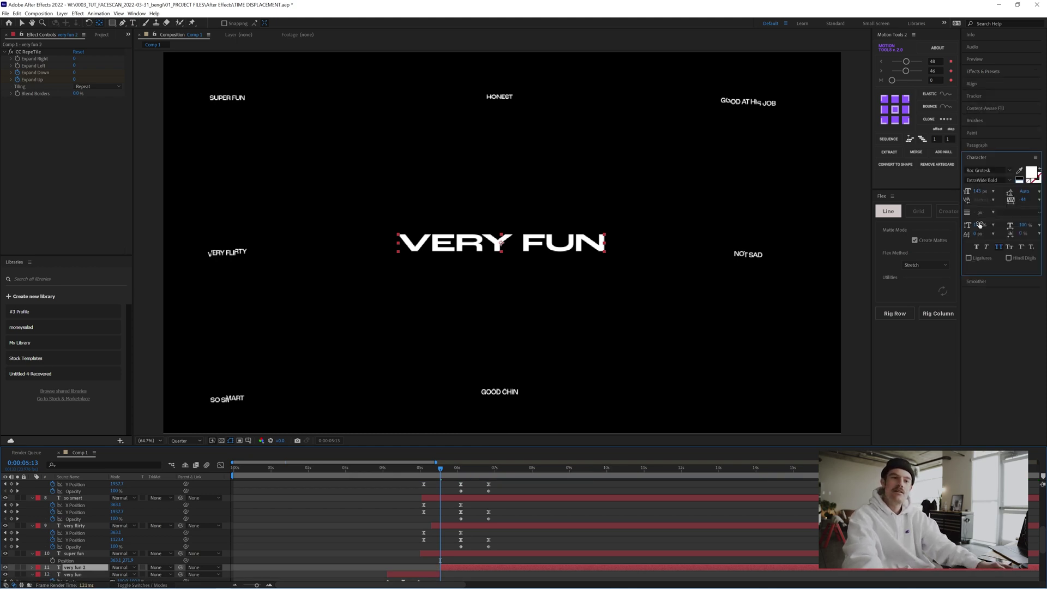
click(1039, 171)
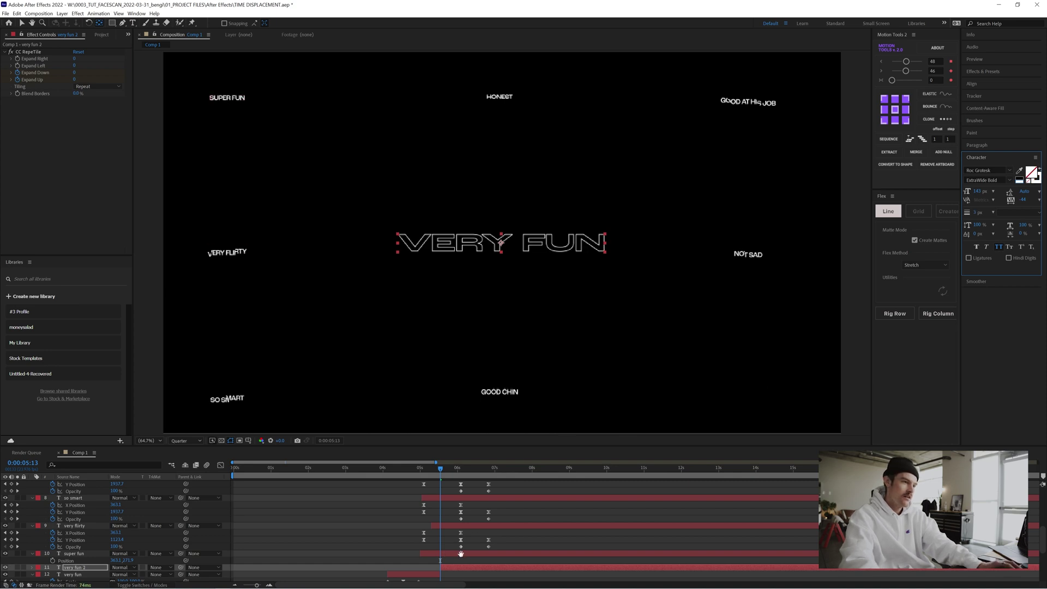
Step: Split very fun 2 again at 0:00:06:03, creating very fun 3
key(Page_Down)
key(Page_Down)
key(Page_Down)
key(Page_Down)
key(Page_Down)
key(Page_Down)
key(Page_Down)
key(Page_Down)
key(Page_Down)
key(Page_Down)
key(Page_Down)
key(Page_Down)
key(Page_Down)
key(Page_Down)
key(ctrl+shift+d)
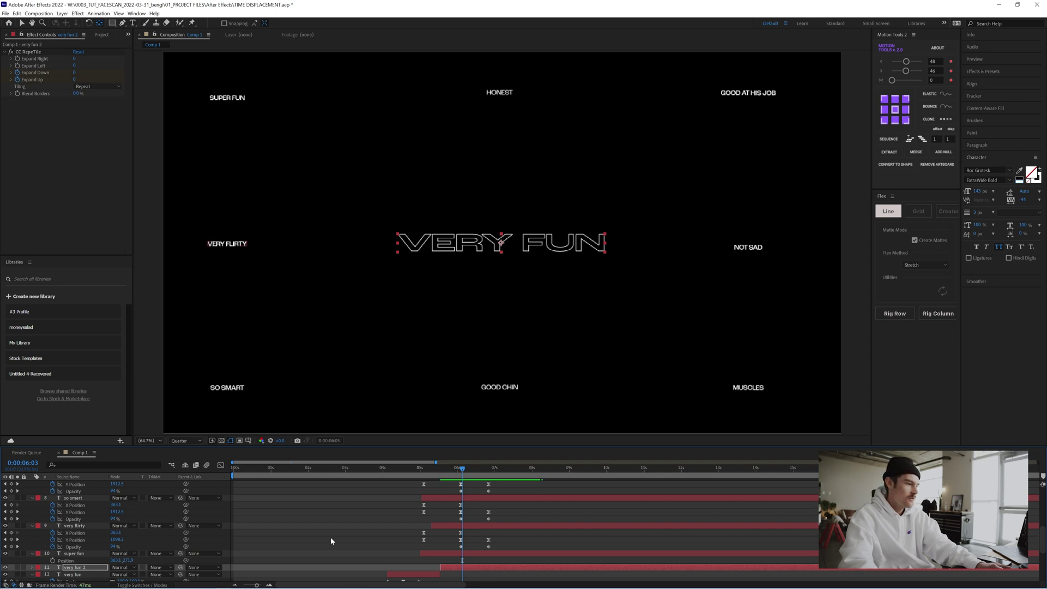
scroll(251, 547, down, 5)
Step: Reveal very fun 2's CC RepeTile keyframes and preview the tile collapse
scroll(81, 516, up, 2)
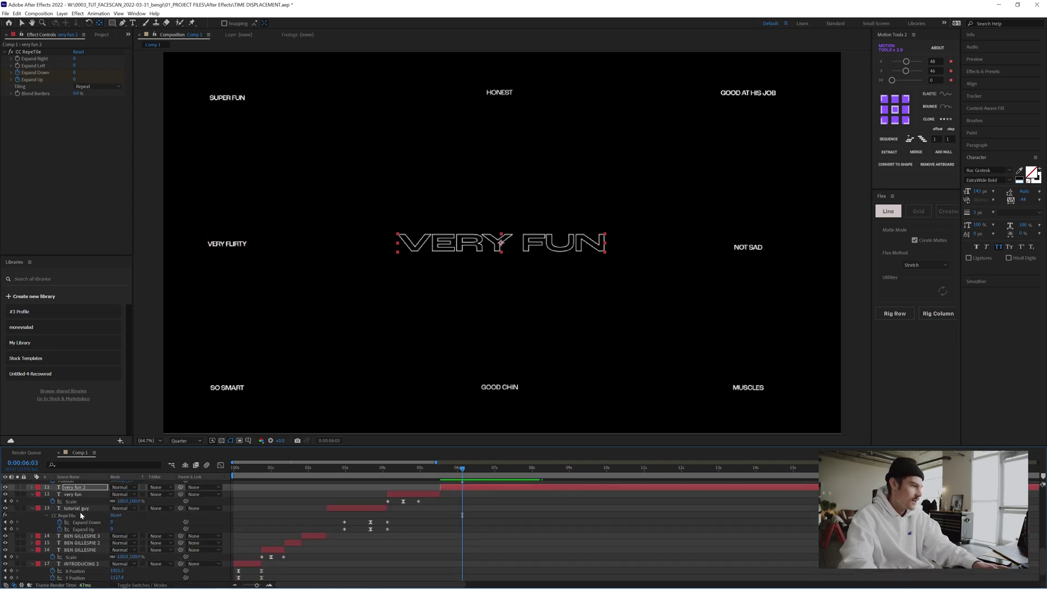
click(67, 515)
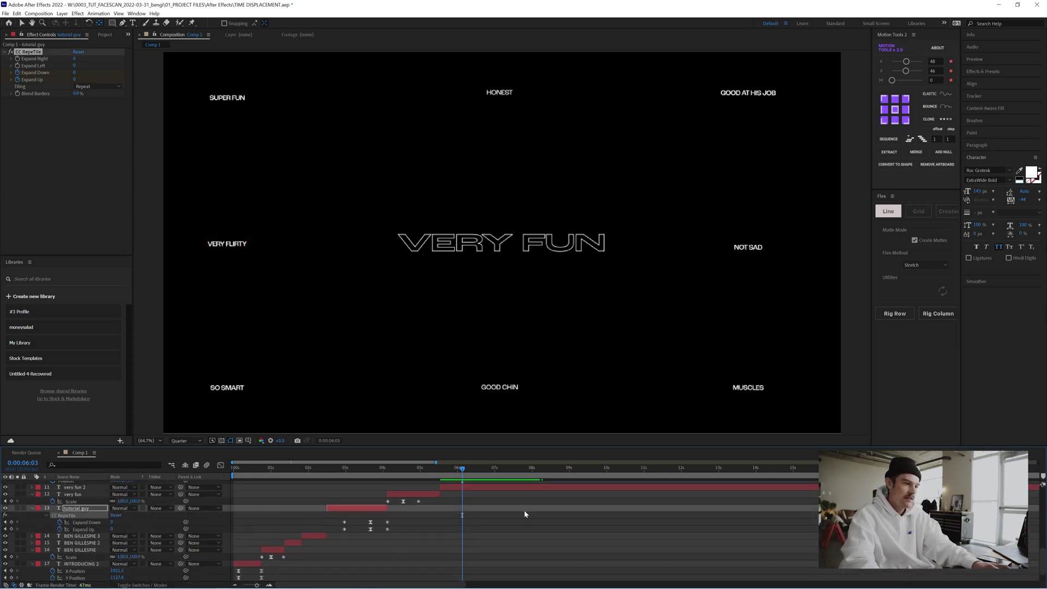
click(474, 487)
scroll(470, 490, up, 5)
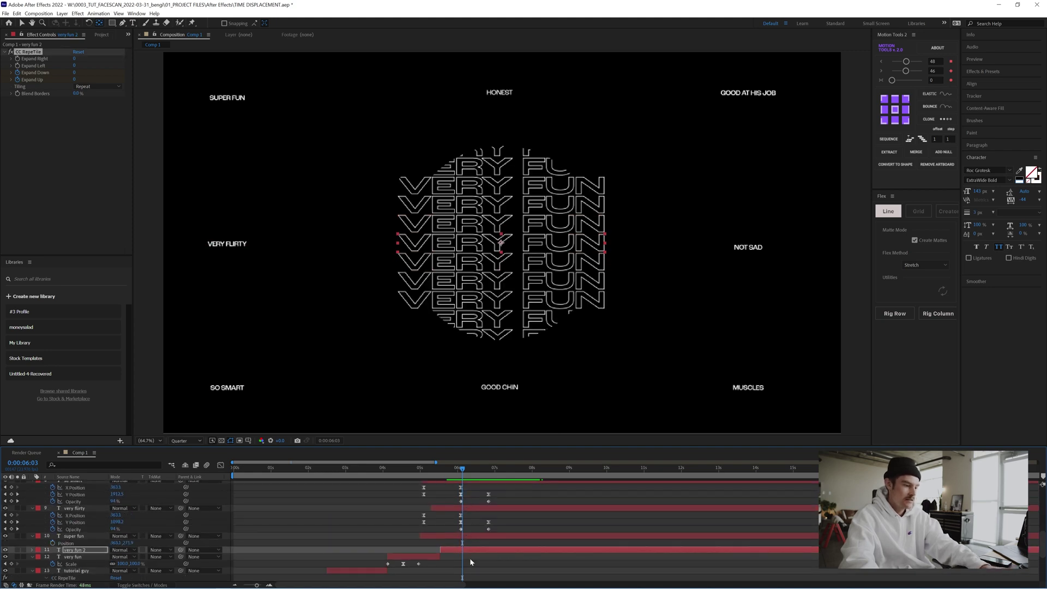
key(ctrl+v)
key(space)
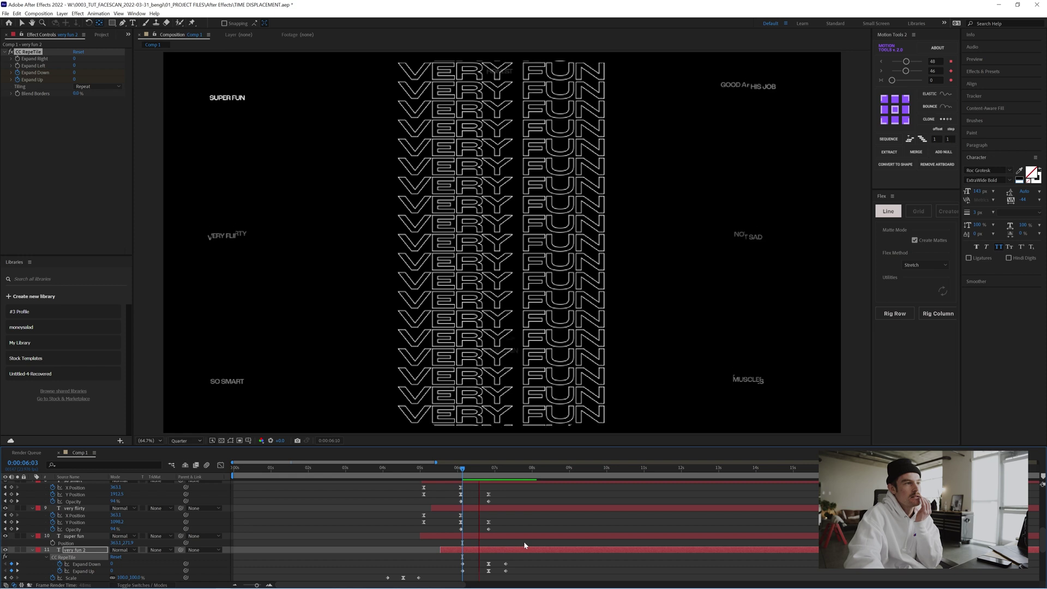
click(499, 475)
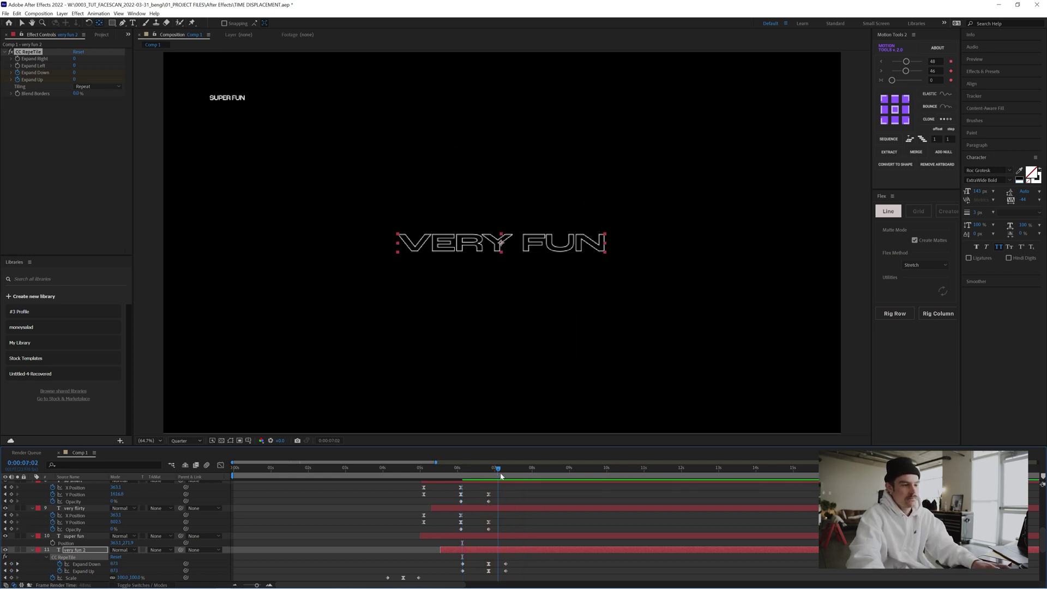
Step: Duplicate very fun 2 at 0:00:07:07
drag(501, 475, 507, 476)
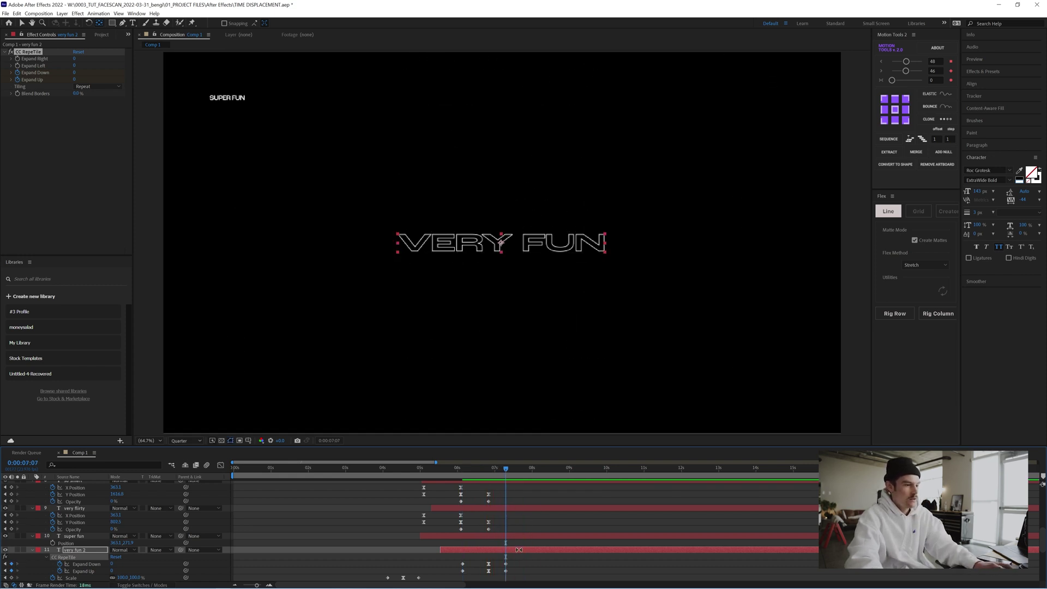
click(498, 550)
key(ctrl+d)
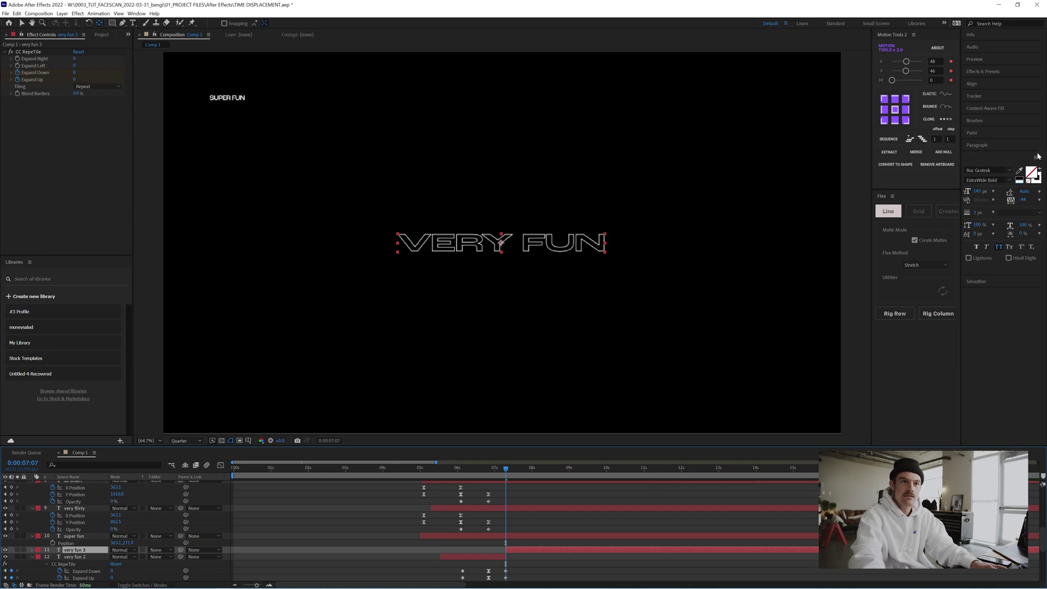
Step: Make very fun 3 solid white and set a Scale keyframe at 0:00:07:07
click(1039, 169)
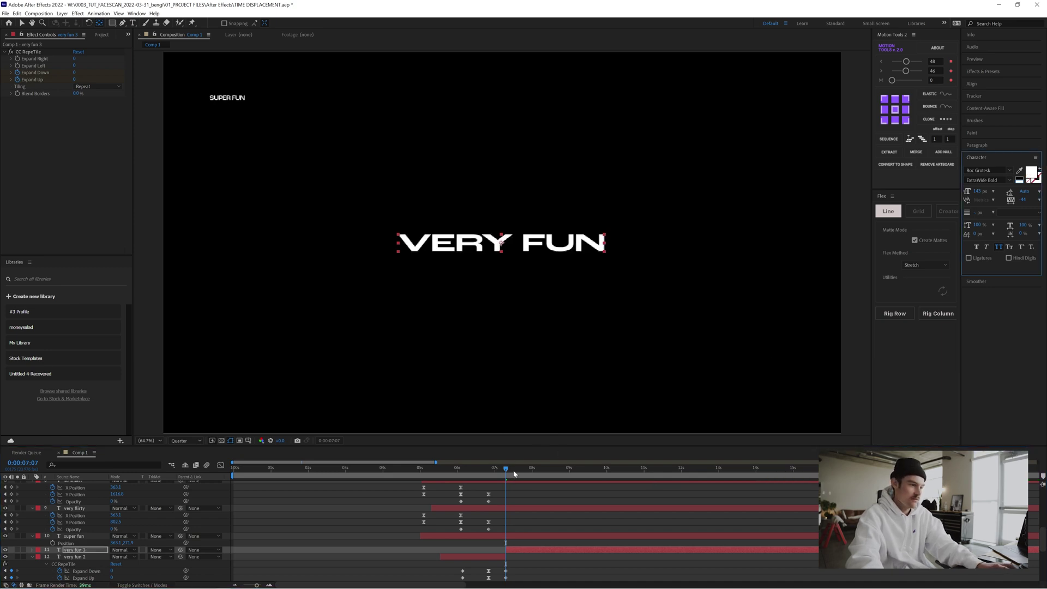
drag(514, 473, 524, 478)
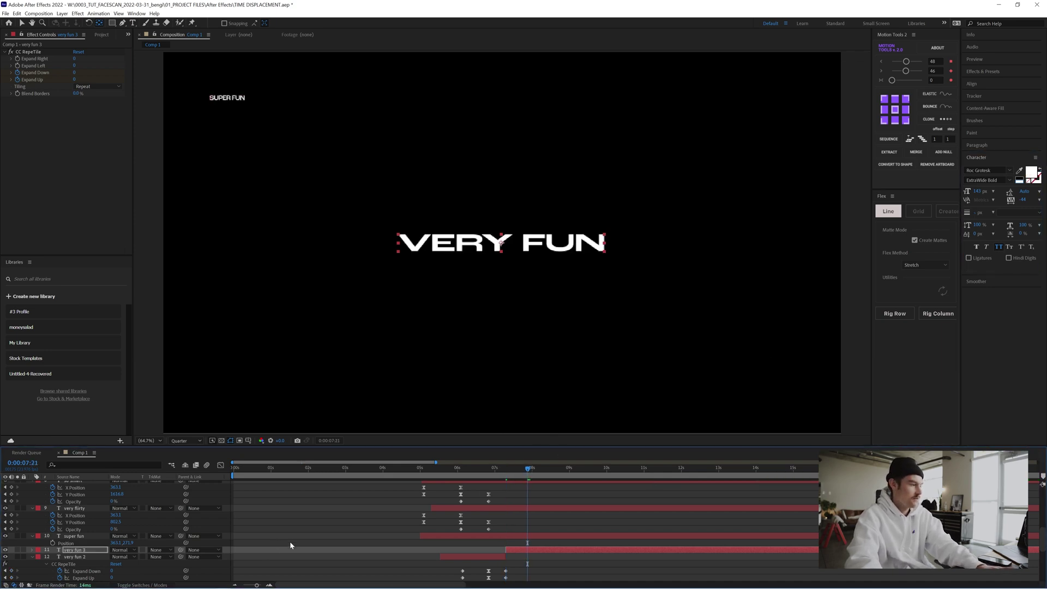
key(t)
key(s)
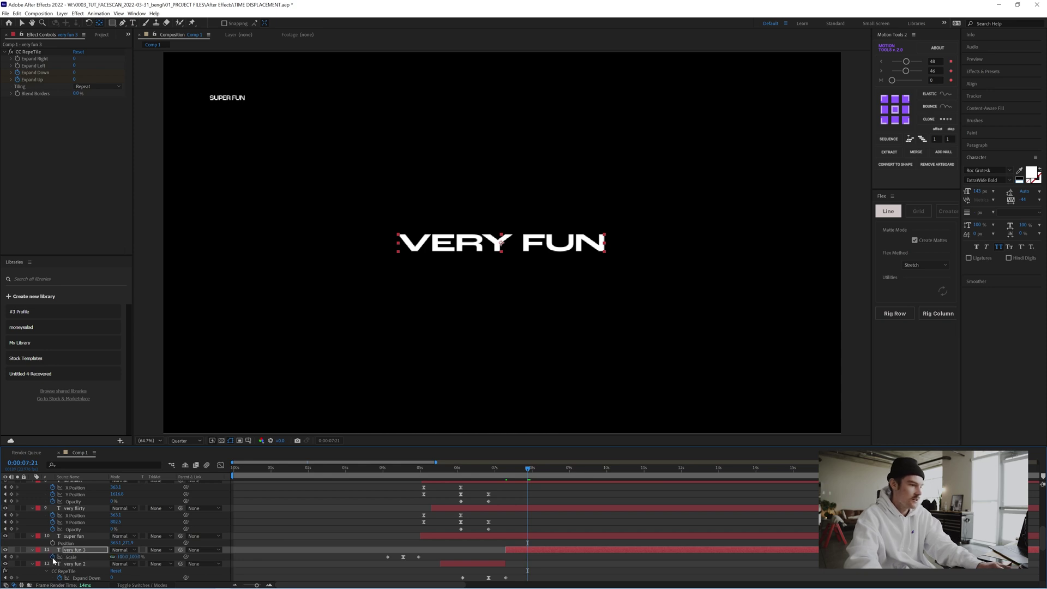
drag(533, 477, 511, 479)
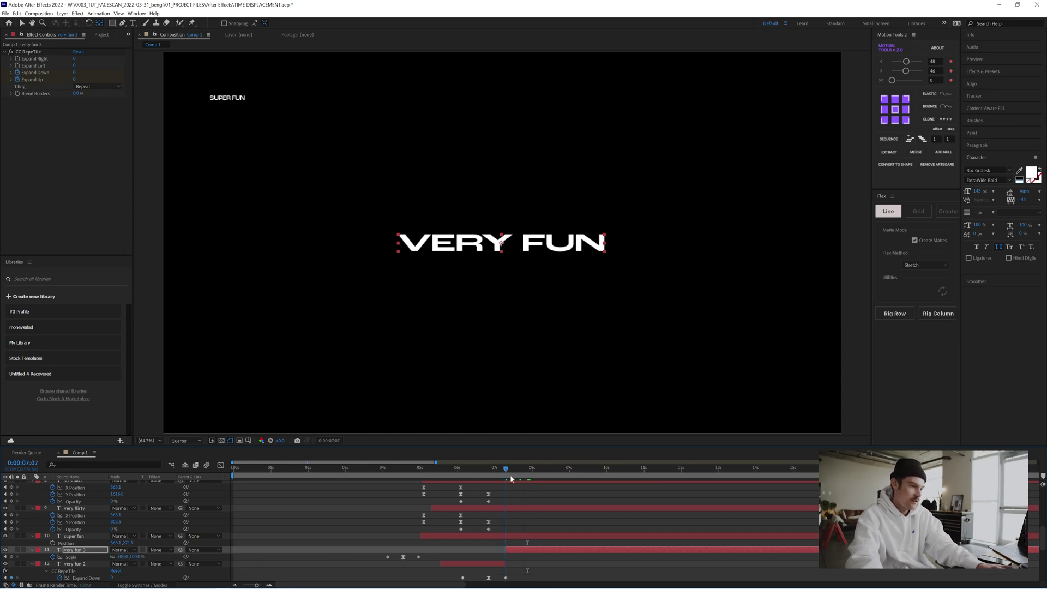
click(12, 557)
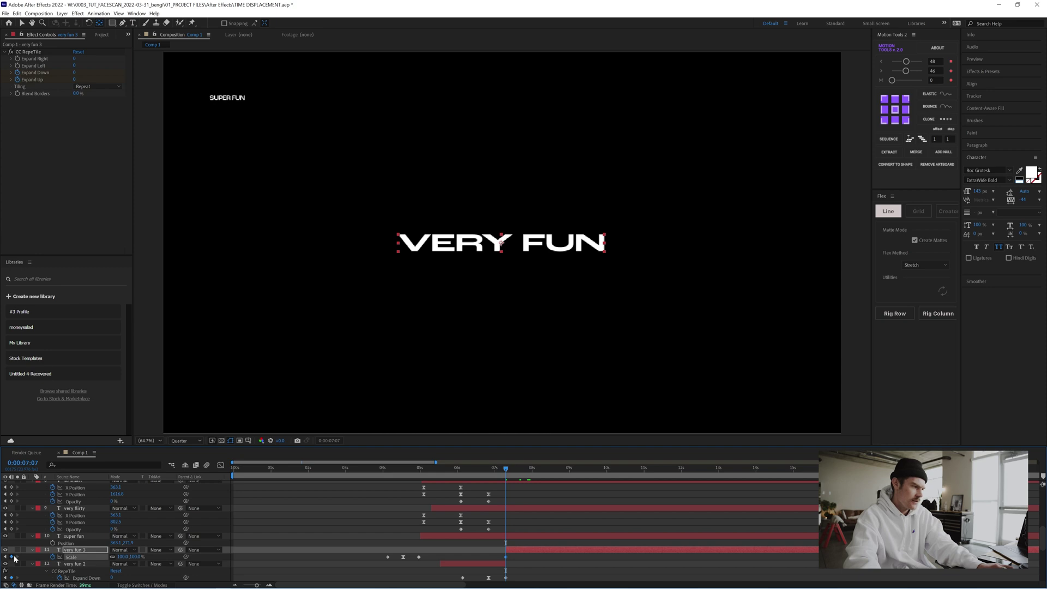
Step: Key Scale to 200% at 0:00:07:22, try 1000%, return to 100%, and ease the peak
click(529, 468)
drag(123, 556, 173, 558)
key(space)
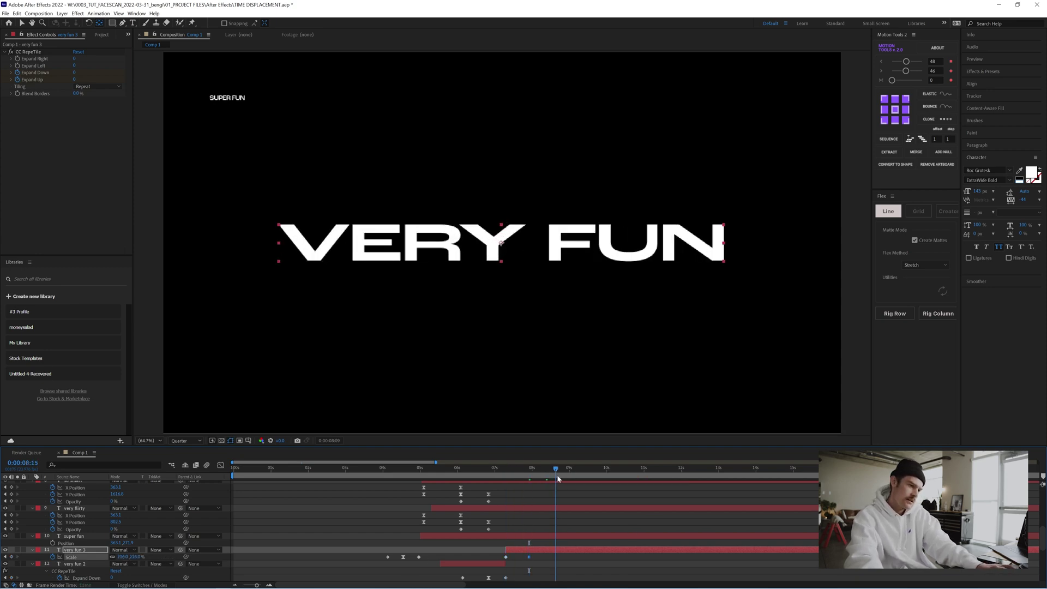
click(122, 556)
text(1000)
key(Return)
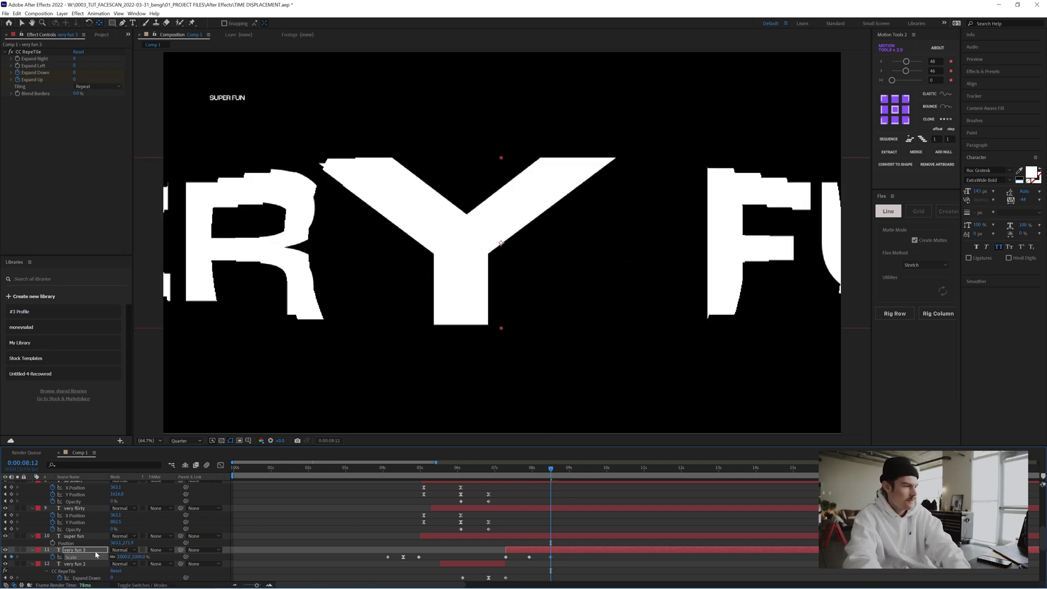
click(123, 556)
key(Return)
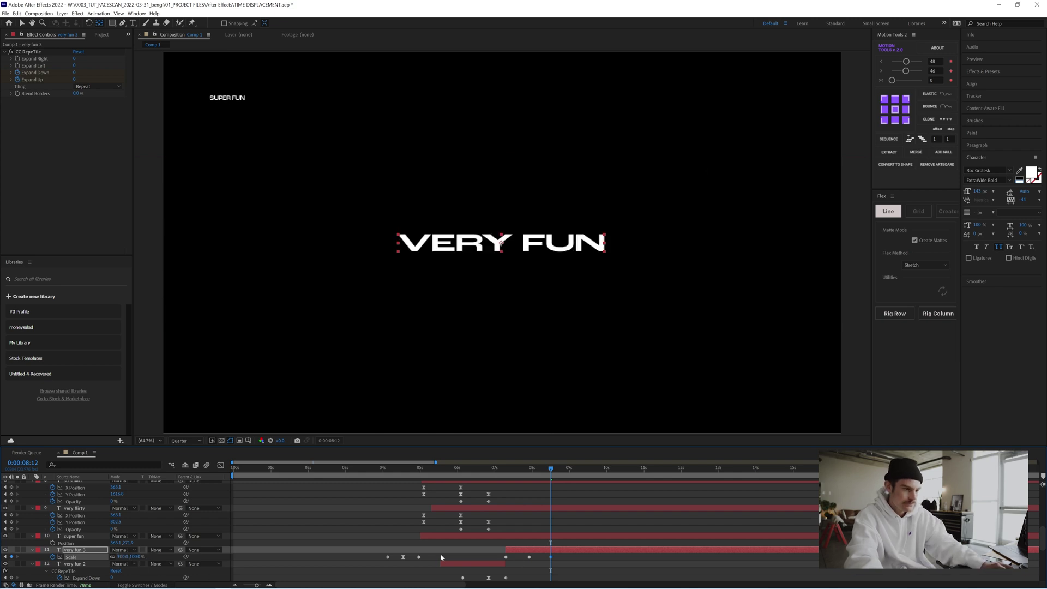
click(221, 465)
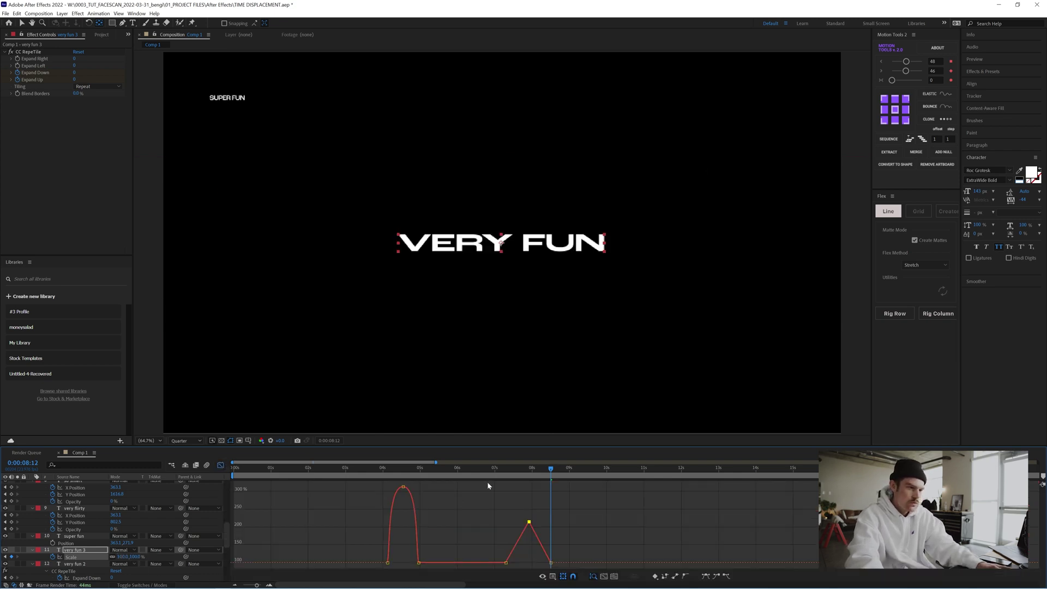
click(707, 576)
Step: Lengthen the ease into the scale peak and preview the whole animation from the start
drag(521, 523, 462, 524)
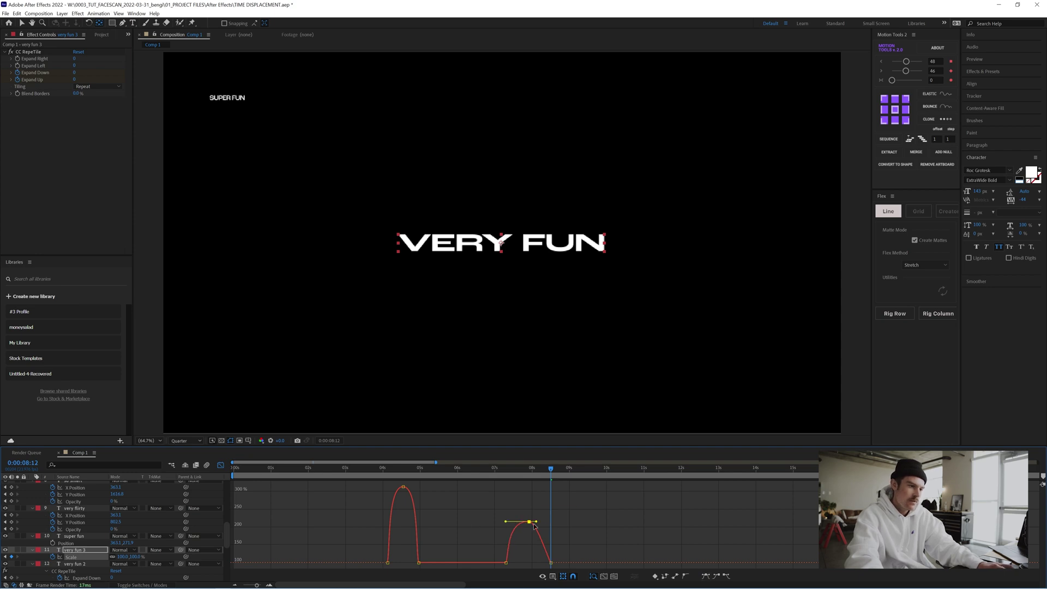
click(220, 465)
key(Home)
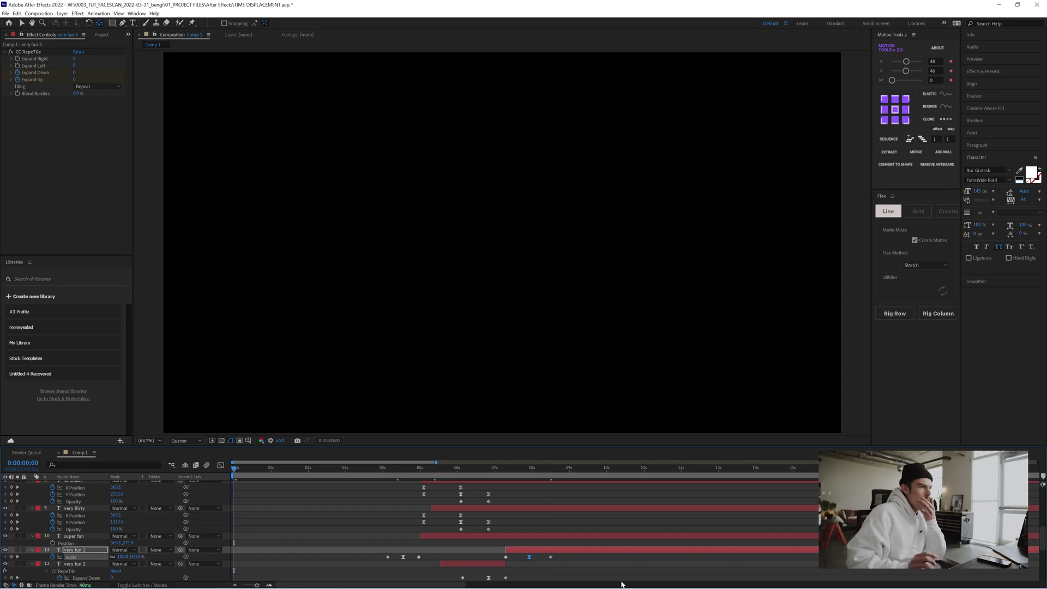
key(space)
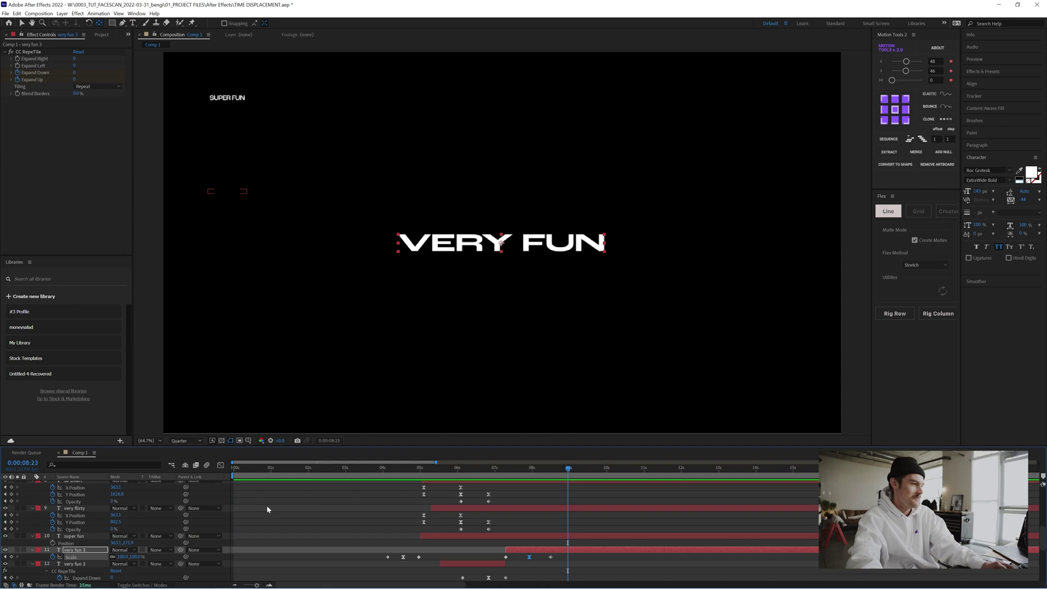
Step: Collapse every layer's open properties and deselect all layers
scroll(267, 509, up, 5)
key(ctrl+a)
key(u)
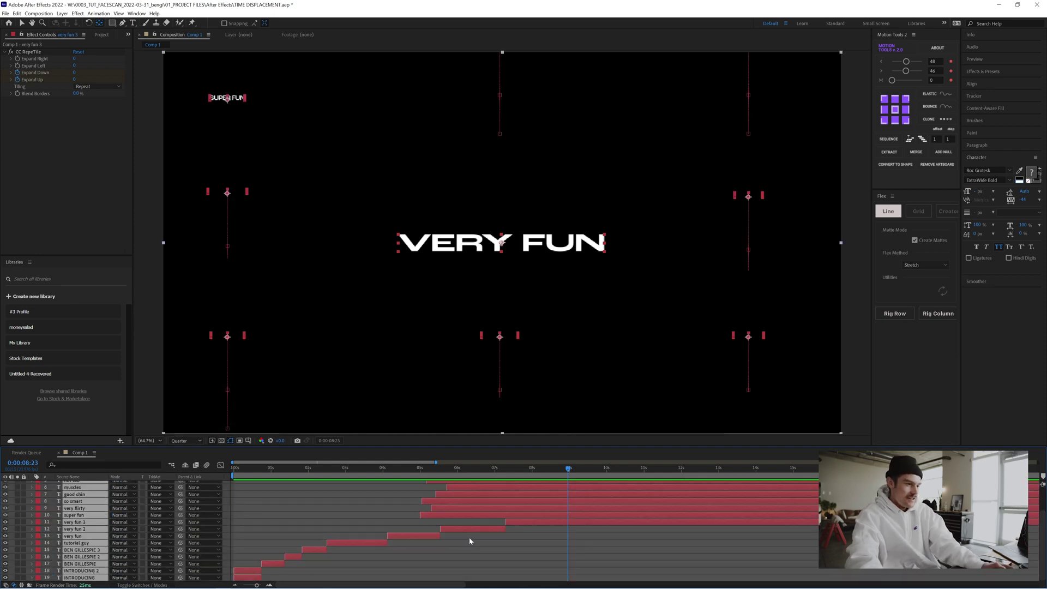
key(F2)
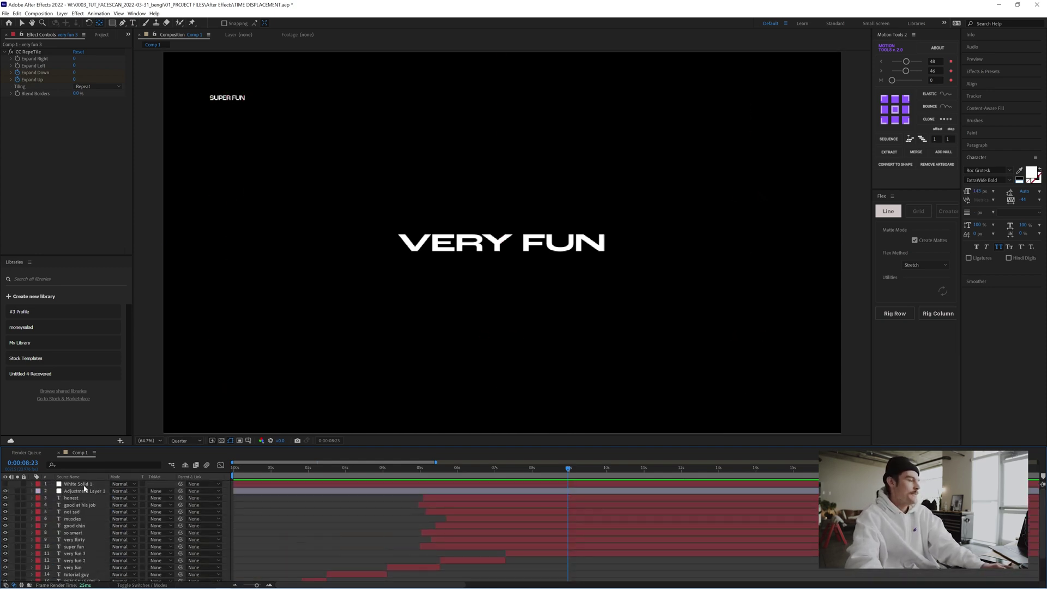
Step: Pre-compose White Solid 1 into DISPLACEMENT, moving all attributes into the new composition
click(96, 484)
click(400, 469)
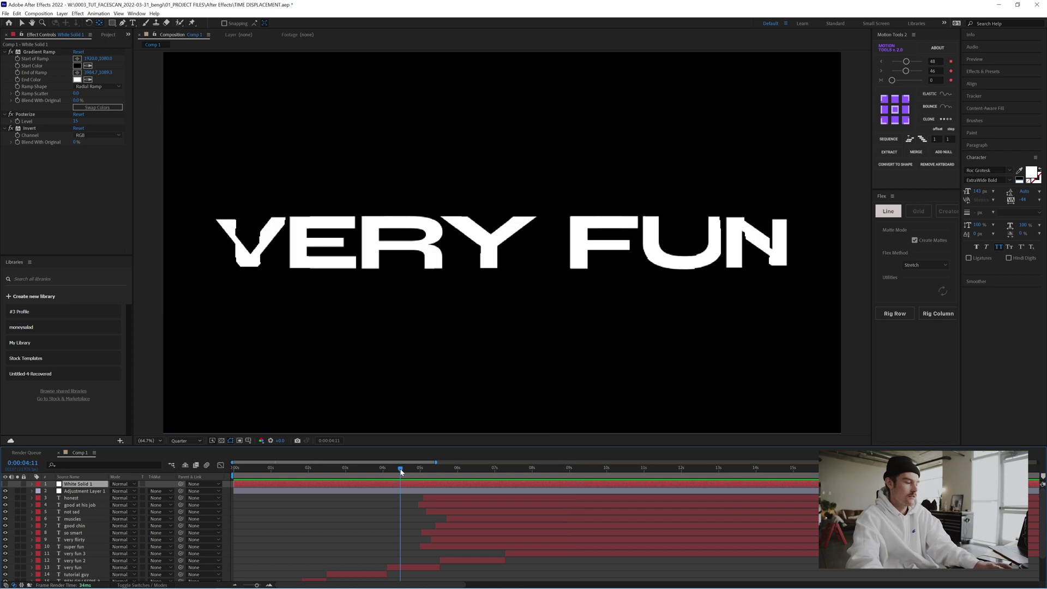
key(ctrl+shift+c)
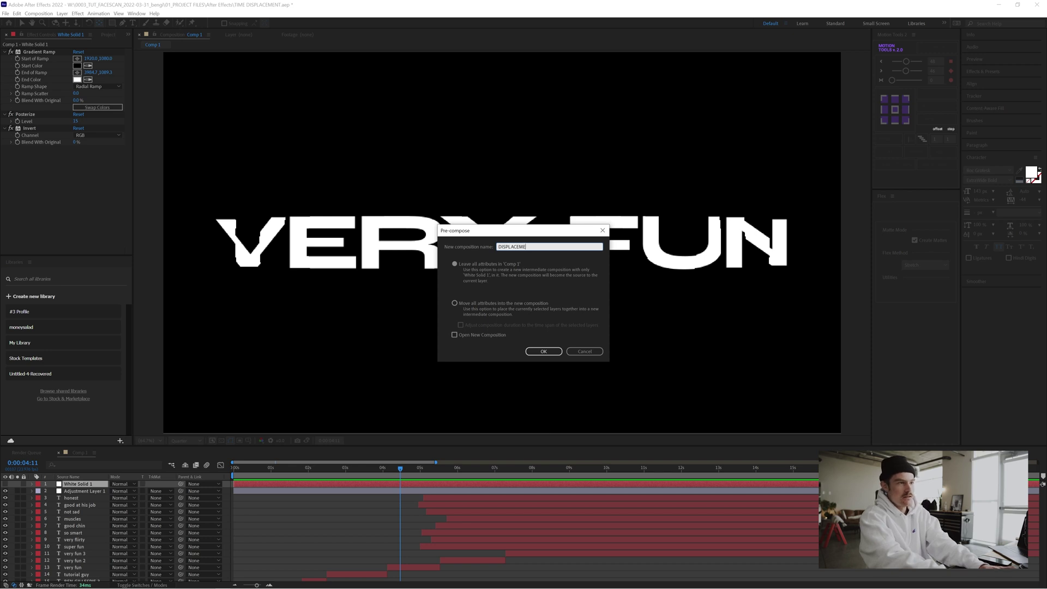
click(535, 351)
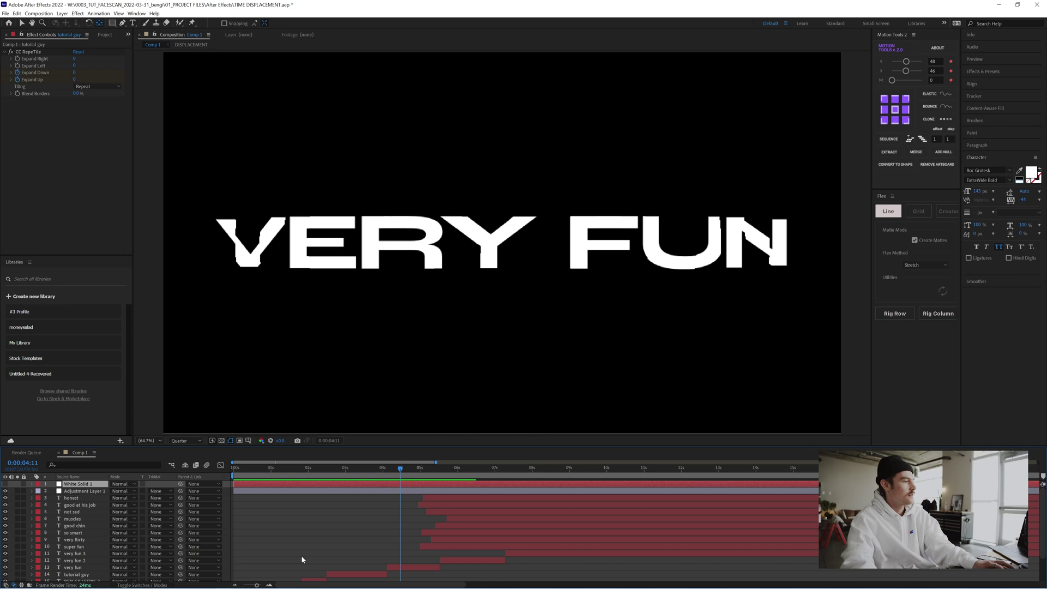
key(ctrl+shift+c)
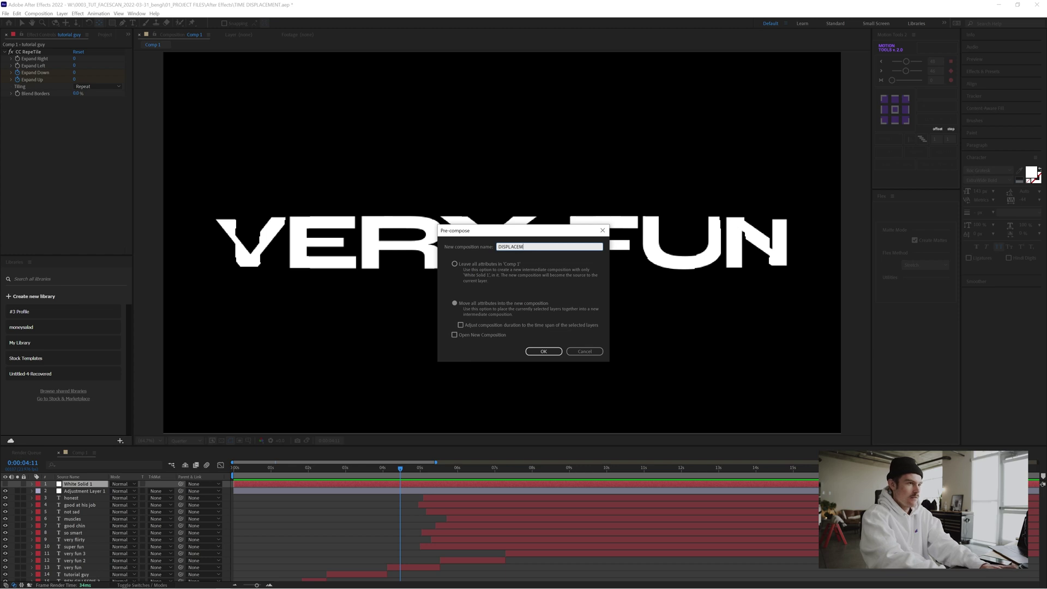
key(Return)
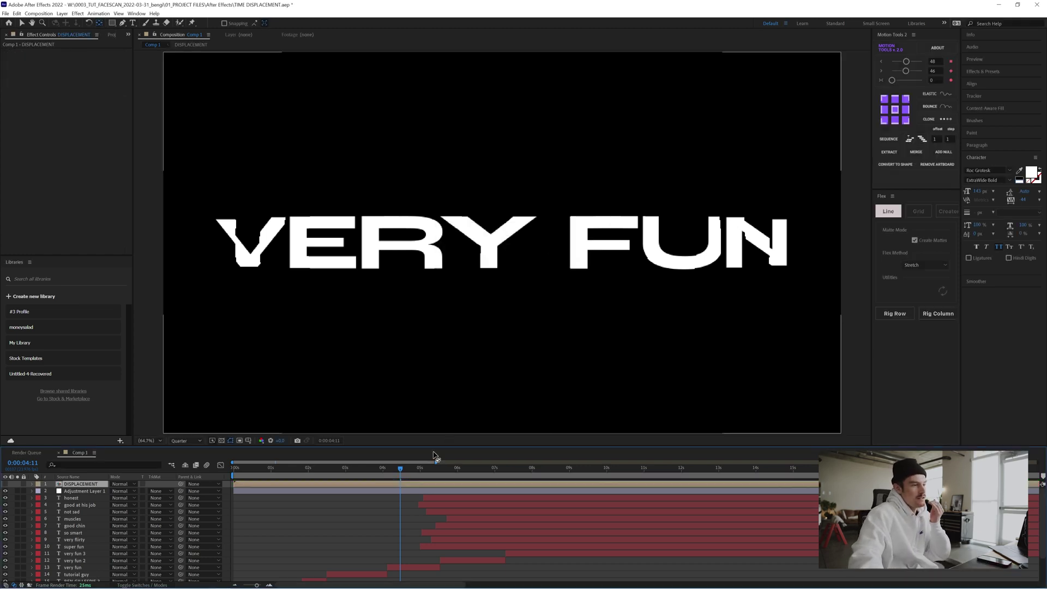
Step: Inside DISPLACEMENT, create a large X text layer over the rings
double_click(392, 483)
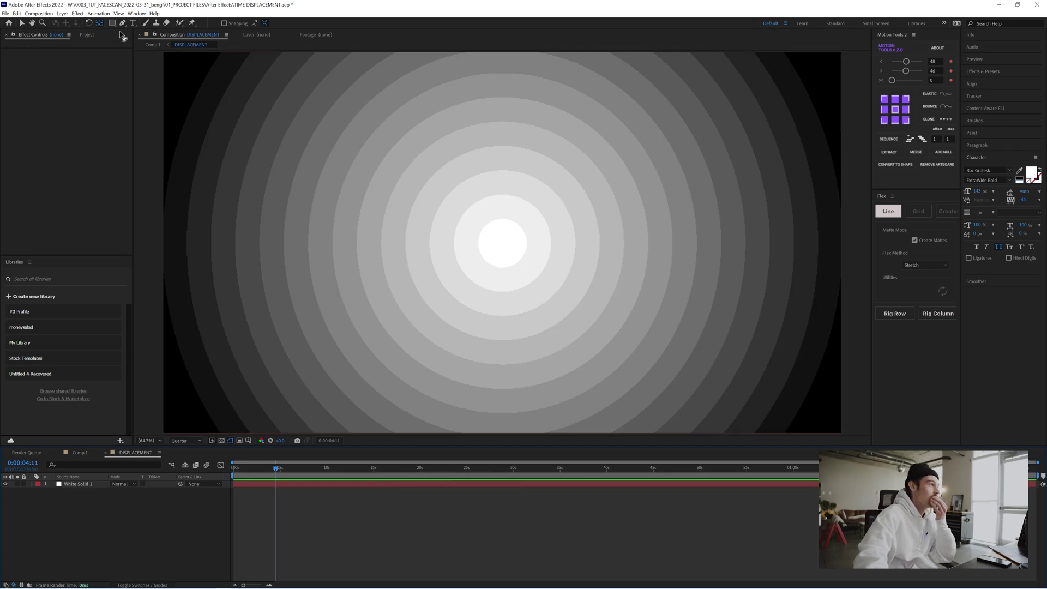
click(135, 24)
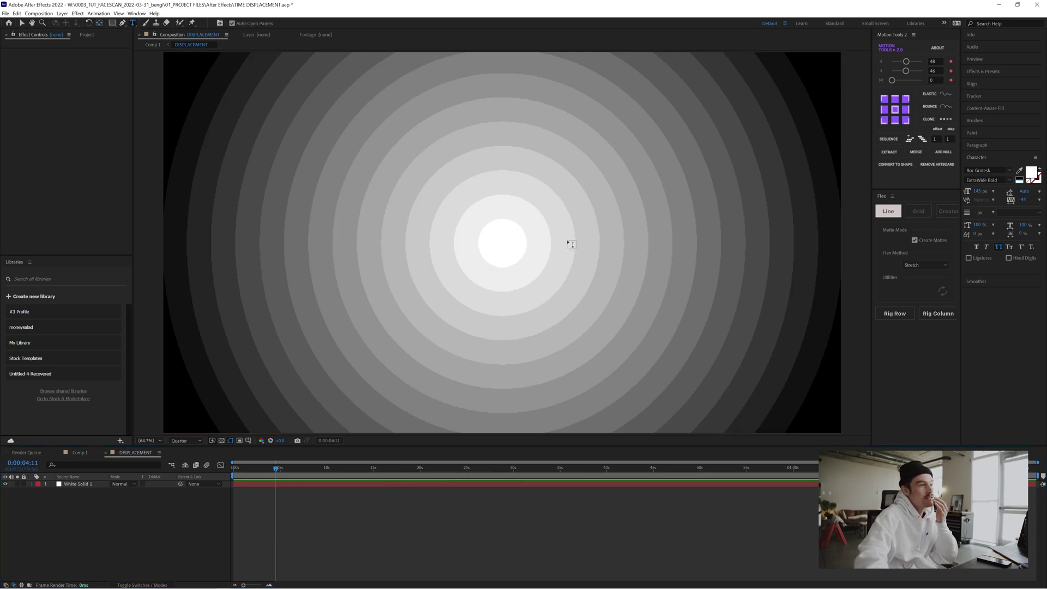
click(505, 249)
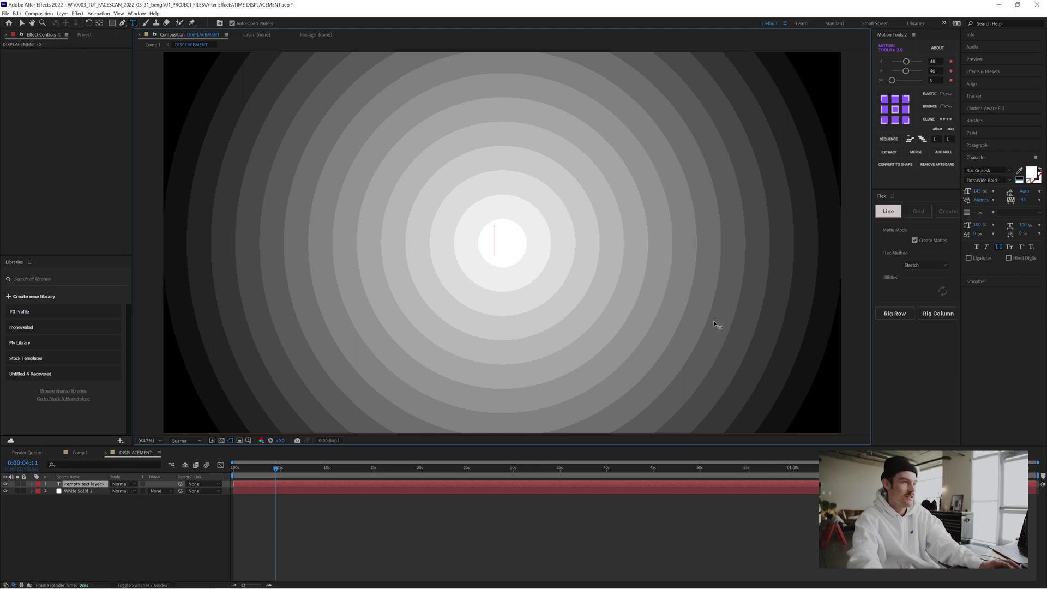
click(22, 23)
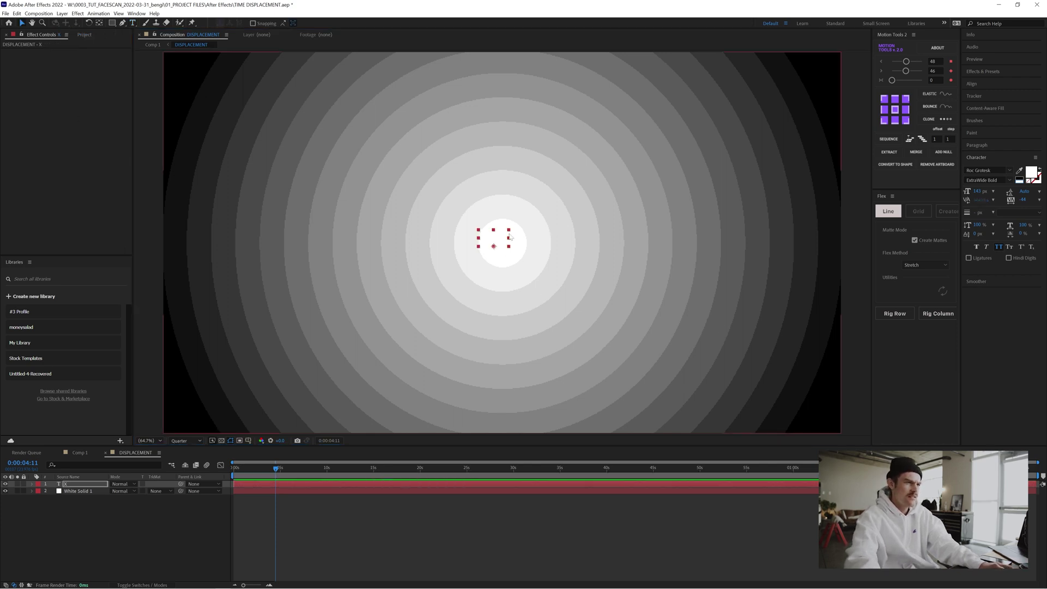
drag(518, 218, 701, 157)
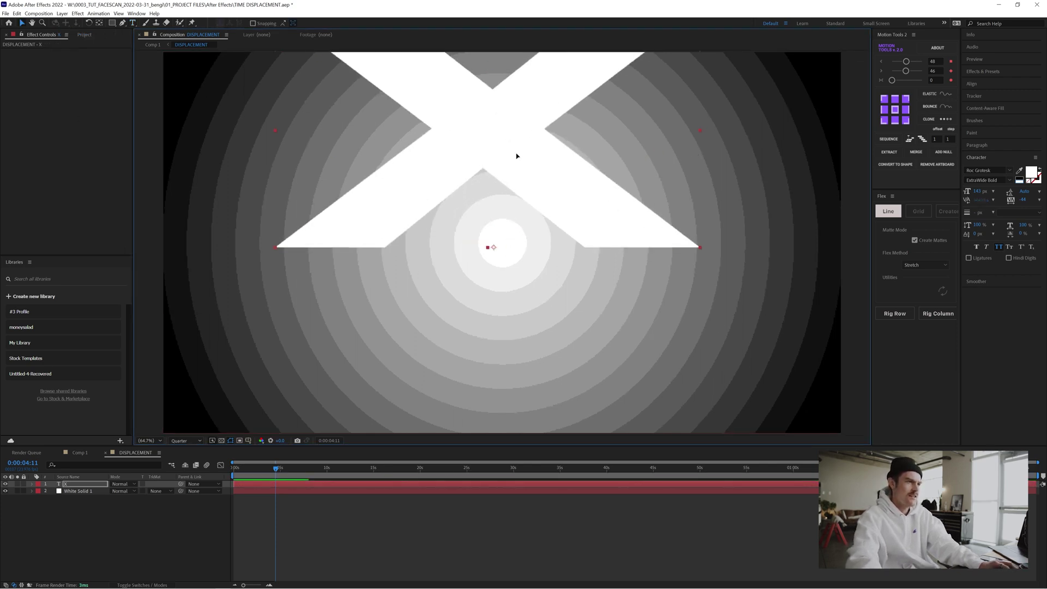
drag(516, 156, 517, 254)
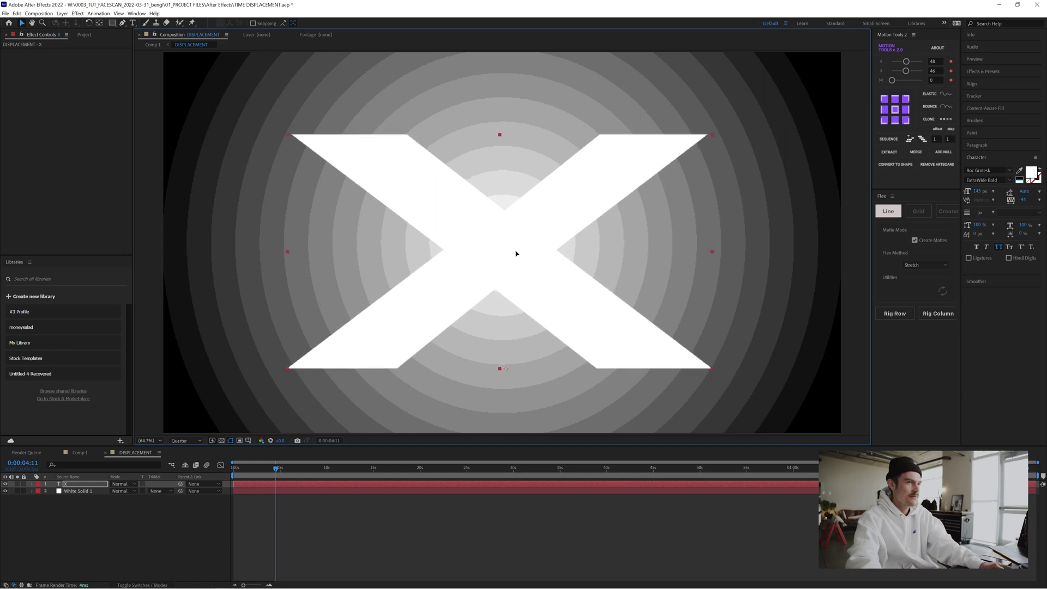
Step: Centre the X horizontally and vertically, then return to Comp 1 at about one second
click(973, 83)
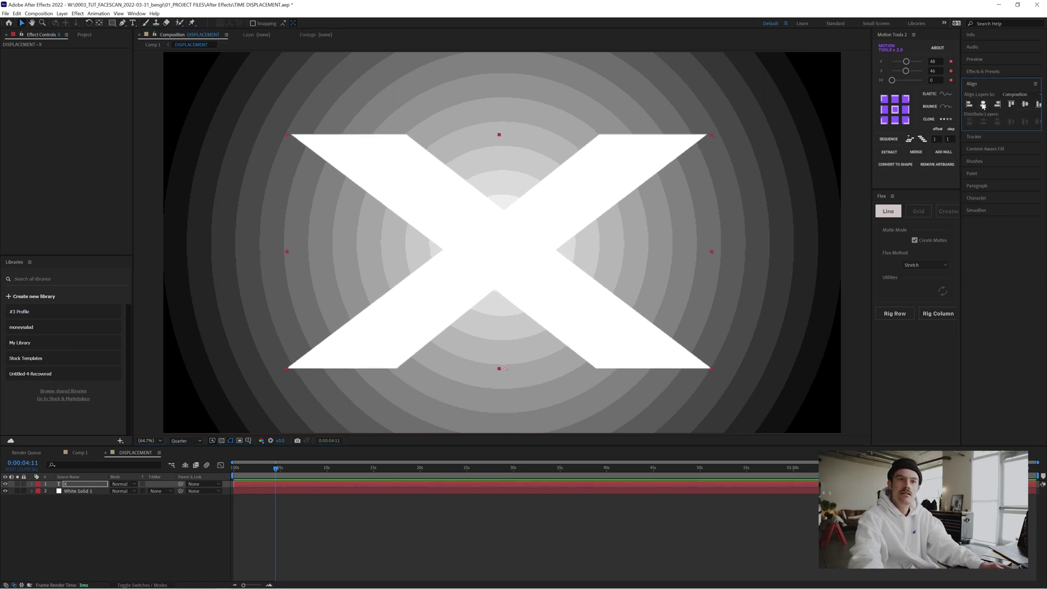
click(983, 104)
click(1024, 104)
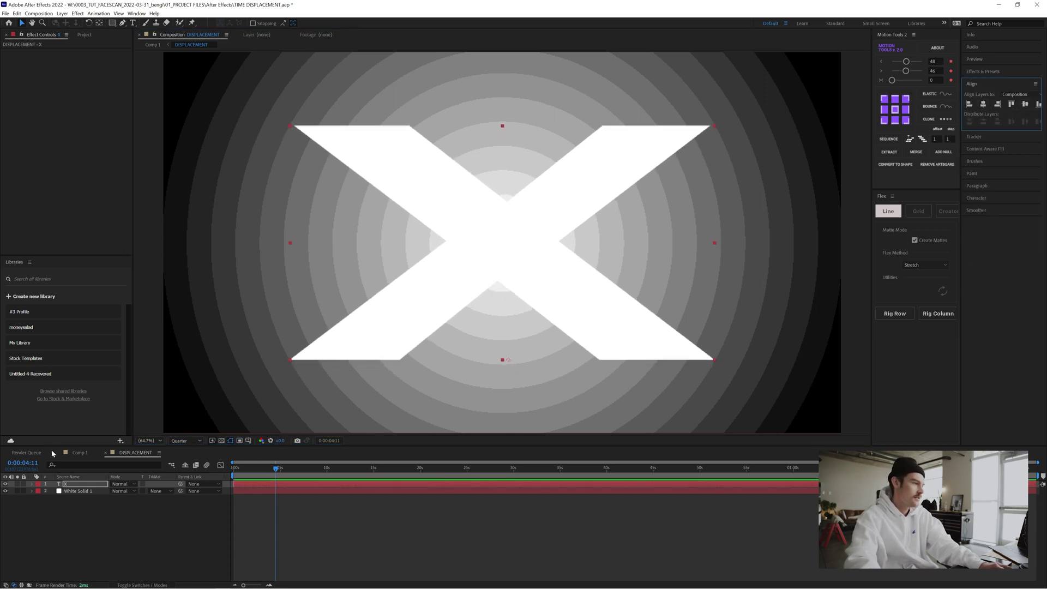
click(82, 452)
drag(390, 477, 277, 476)
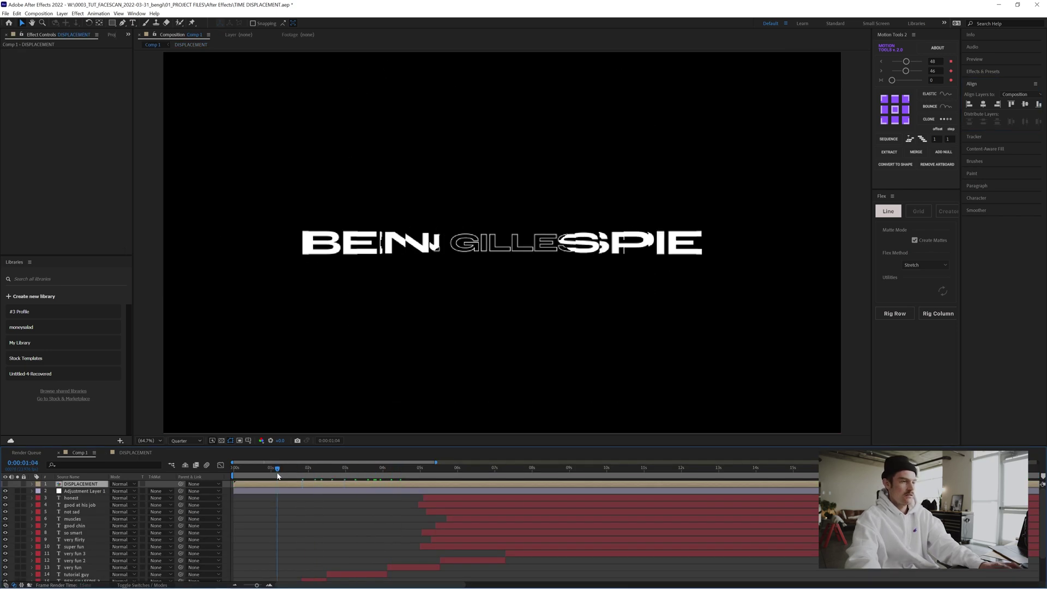
Step: Preview INTRODUCING being displaced in Comp 1, then open the DISPLACEMENT precomp
key(space)
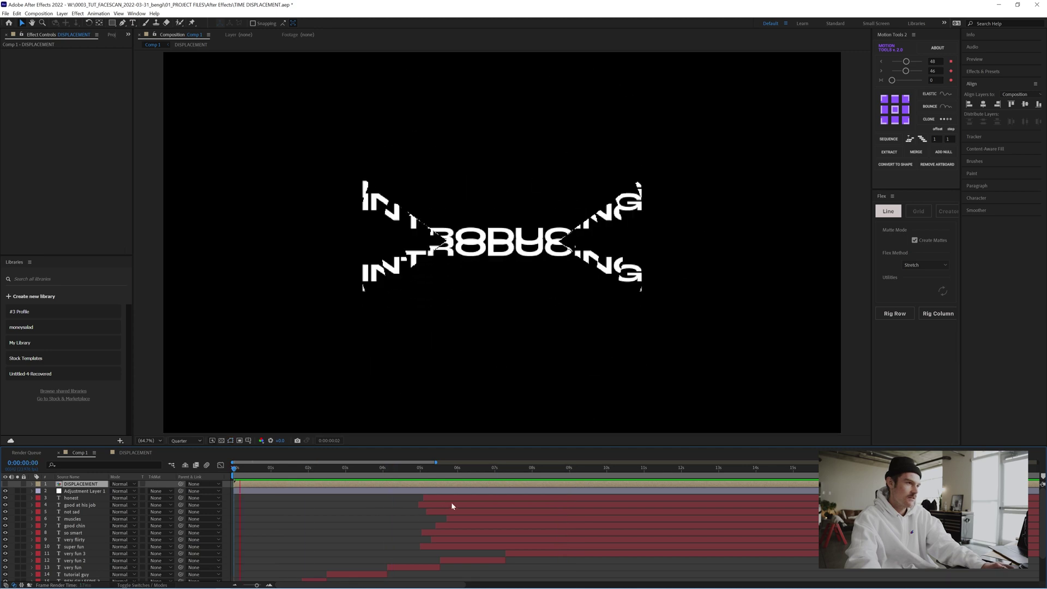
double_click(305, 483)
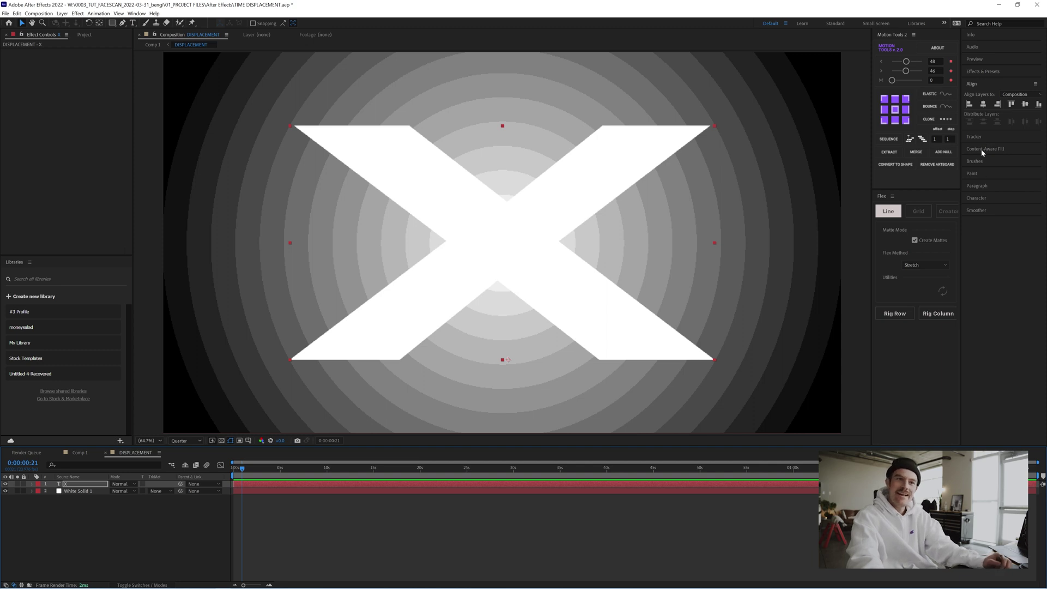
Step: Turn the X into a white outline with about 30 px stroke
click(976, 198)
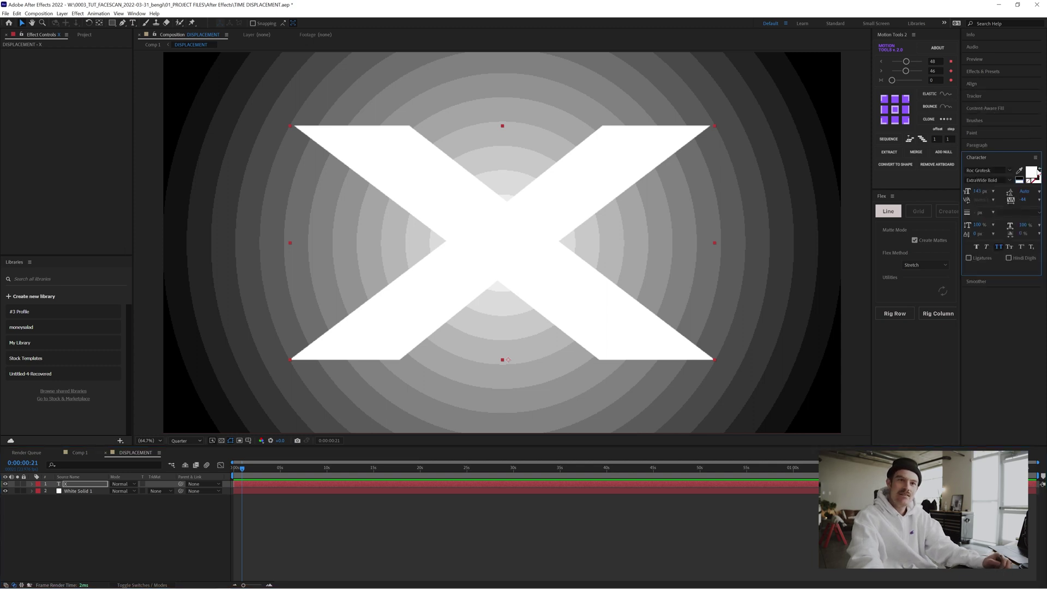
click(1039, 172)
mouse_move(974, 215)
mouse_down()
mouse_move(997, 215)
mouse_move(980, 218)
mouse_up()
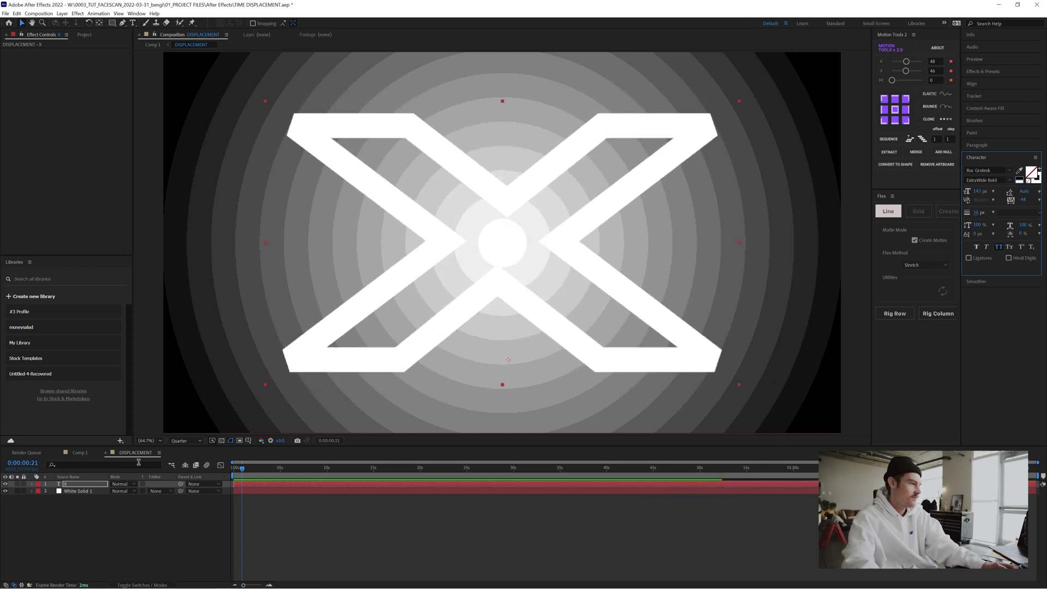
Step: Duplicate the X as a smaller, taller black outline with no fill, then return to Comp 1
click(71, 490)
click(74, 484)
key(ctrl+d)
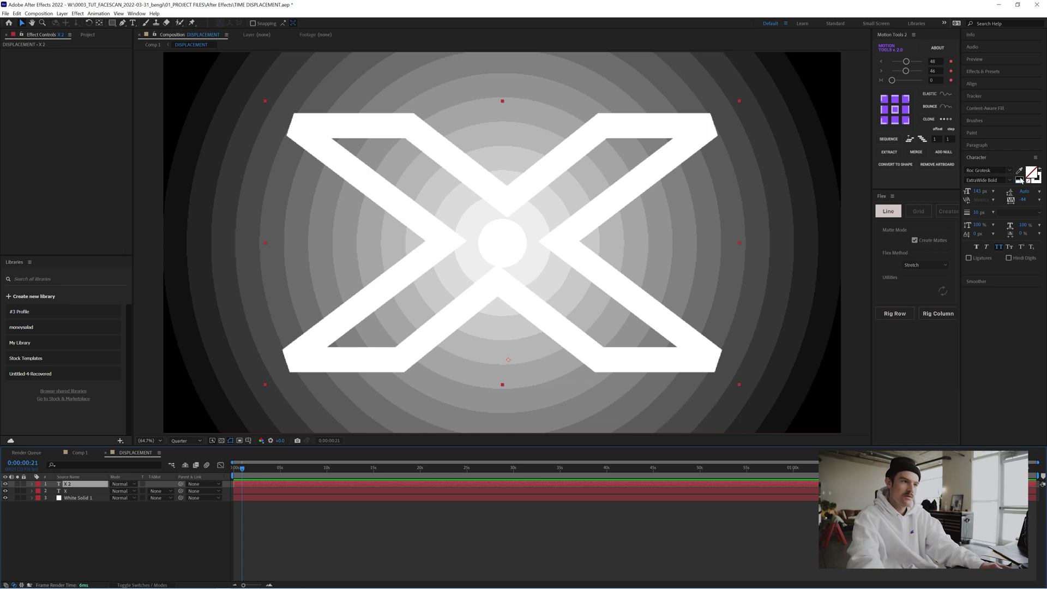
click(1019, 181)
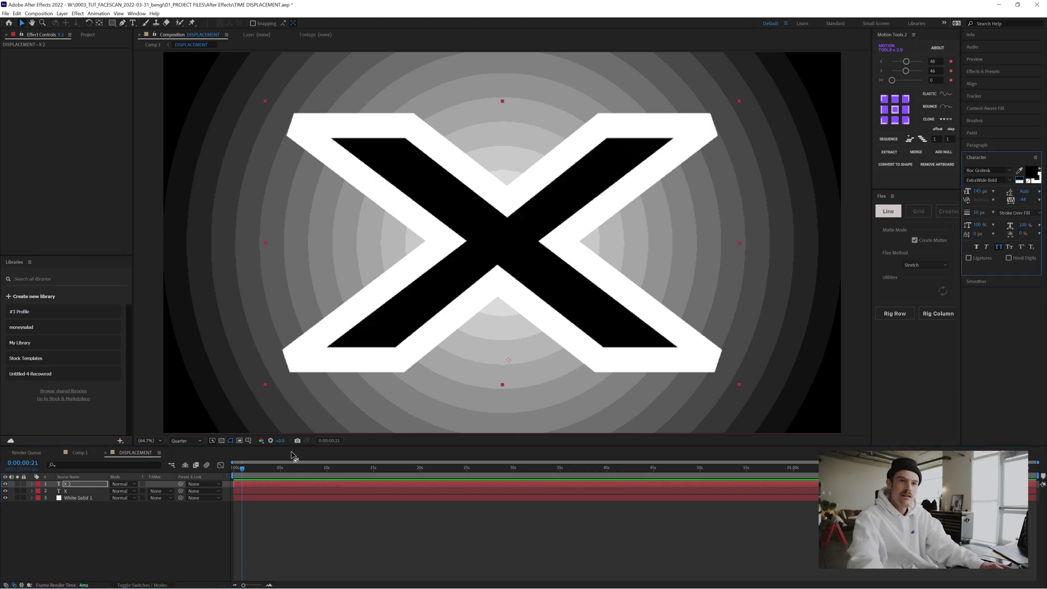
click(1040, 167)
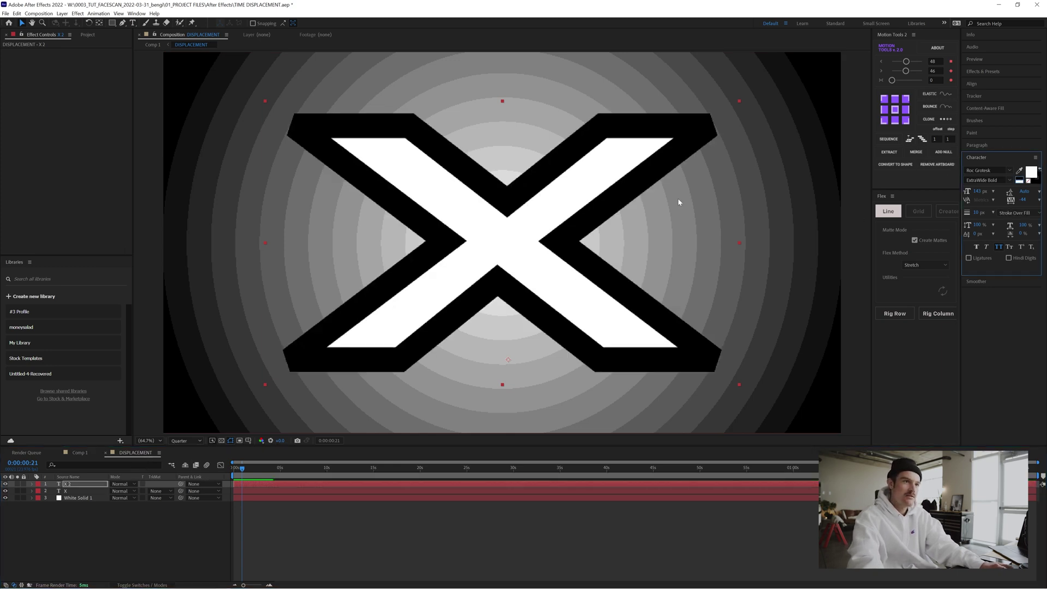
drag(738, 102, 665, 140)
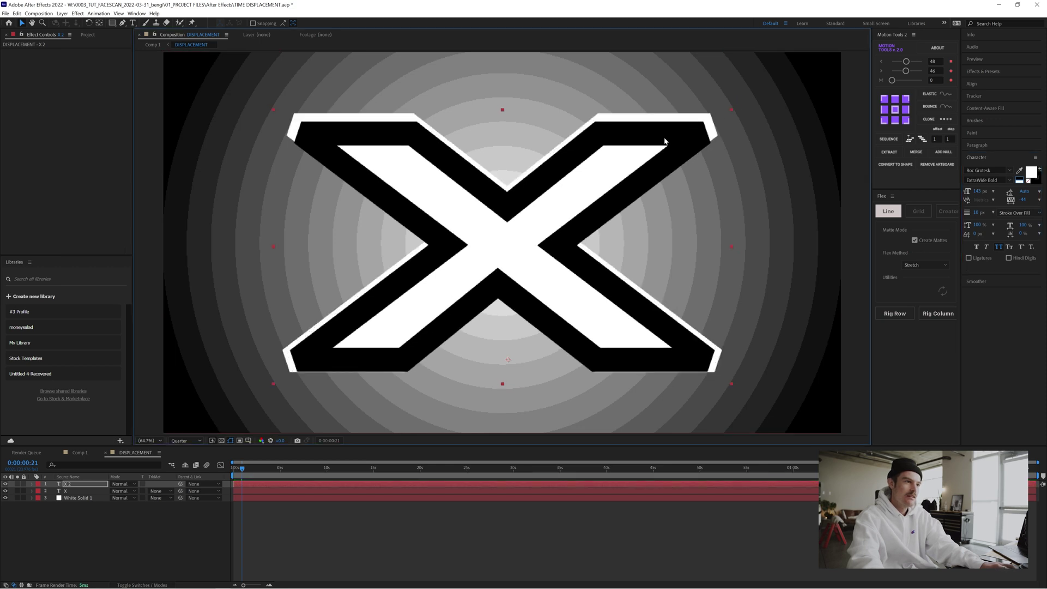
key(ctrl+z)
click(893, 113)
drag(739, 104, 648, 154)
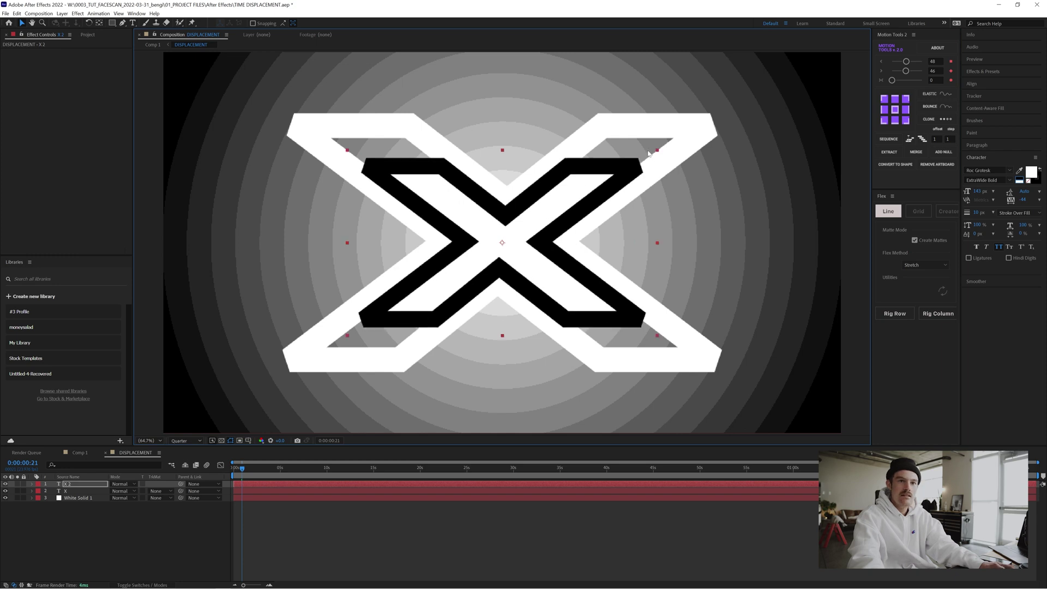
click(1030, 182)
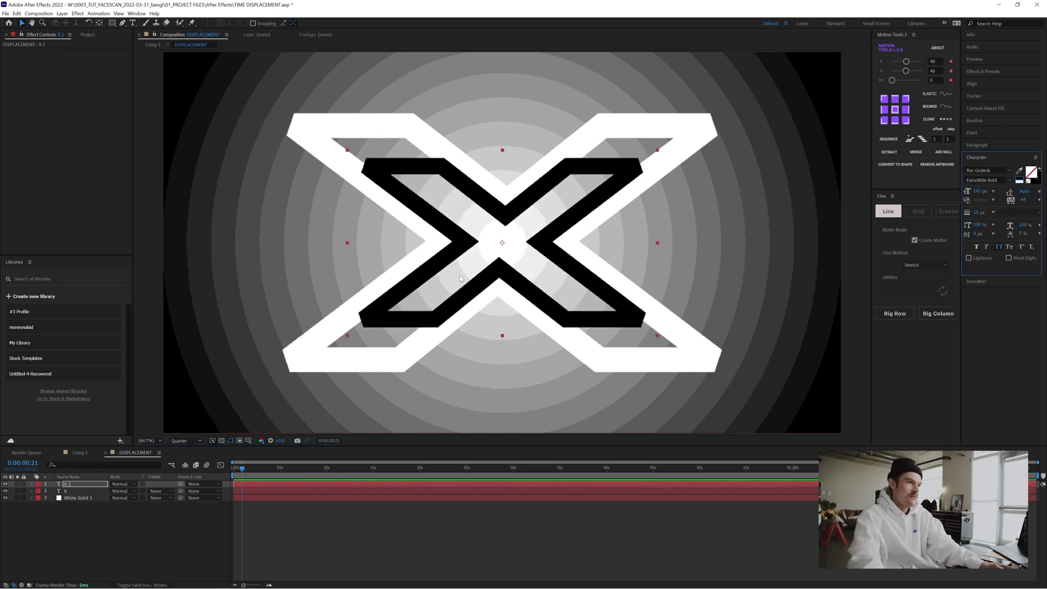
drag(503, 154, 514, 68)
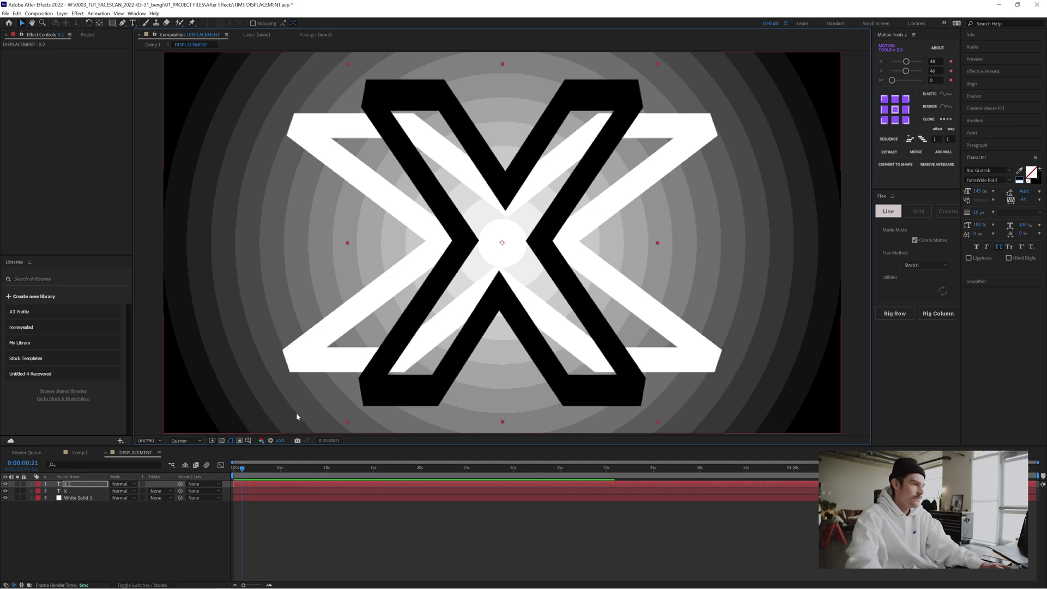
click(72, 452)
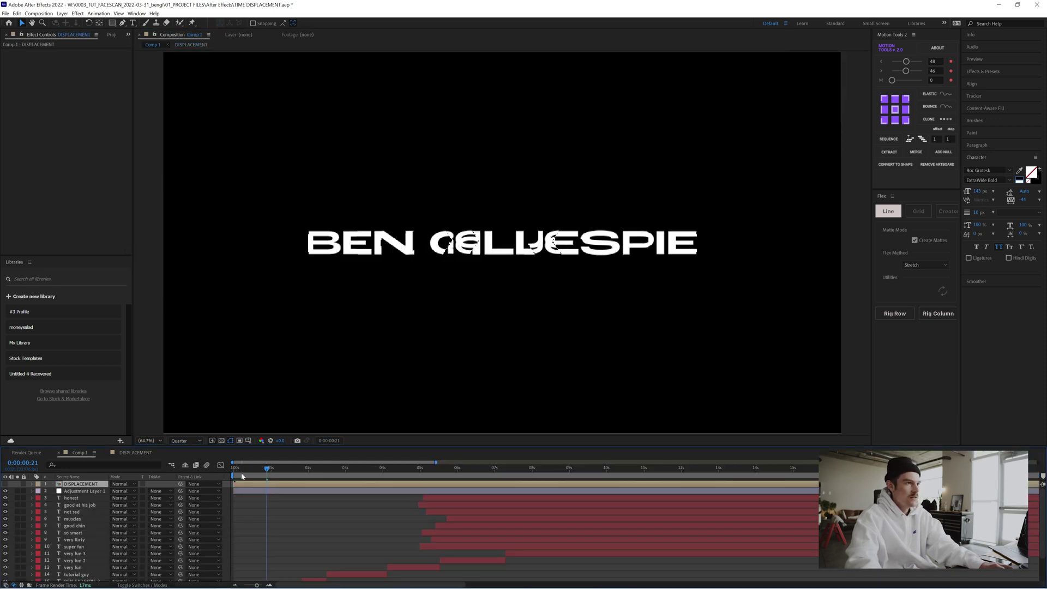
key(Home)
key(space)
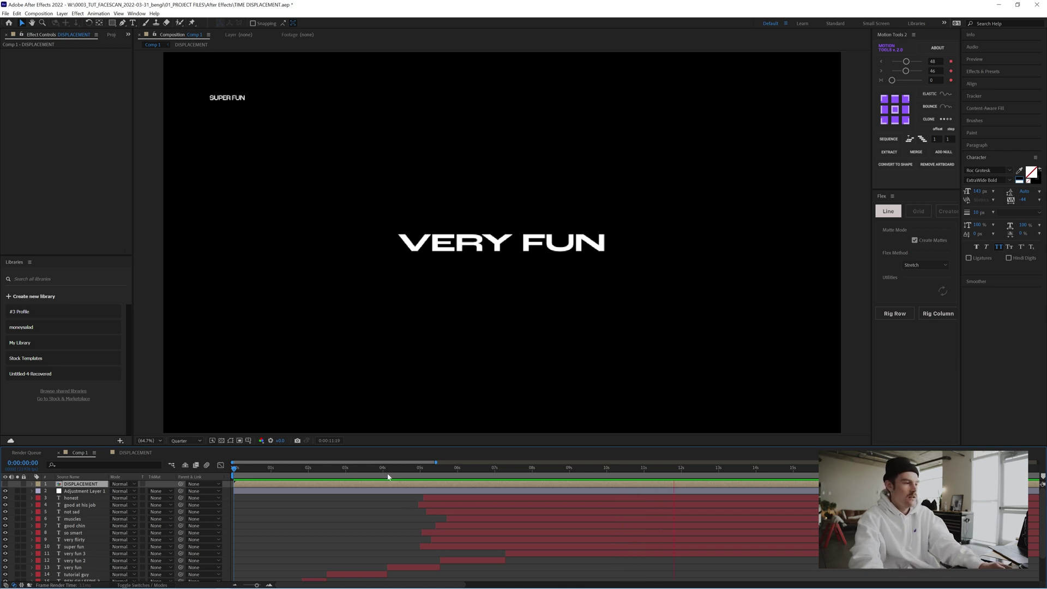
click(331, 478)
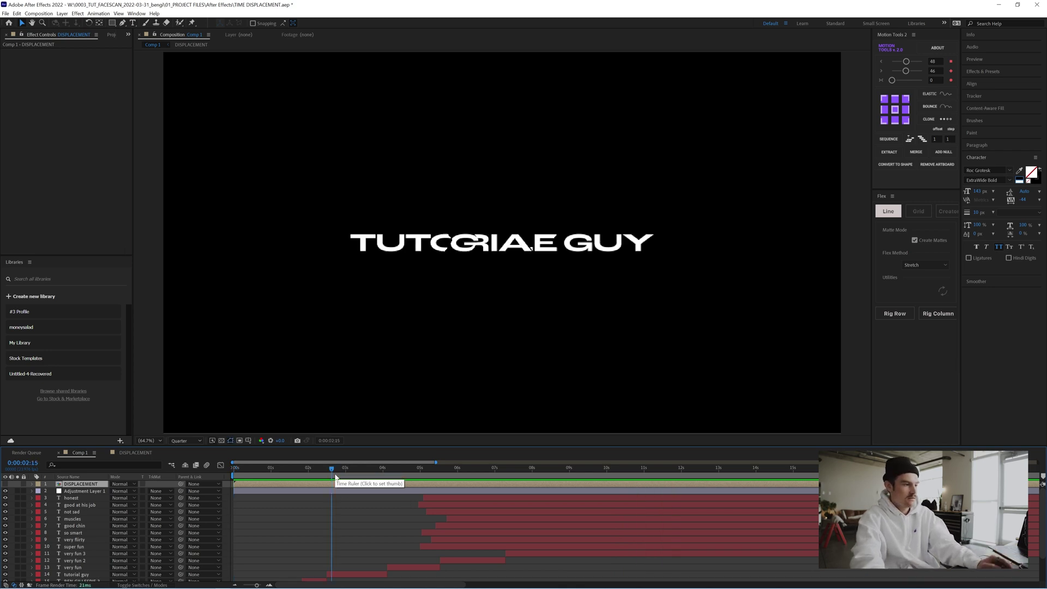
Step: Disable the Posterize effect on White Solid 1 in DISPLACEMENT, then preview Comp 1
double_click(83, 484)
click(77, 498)
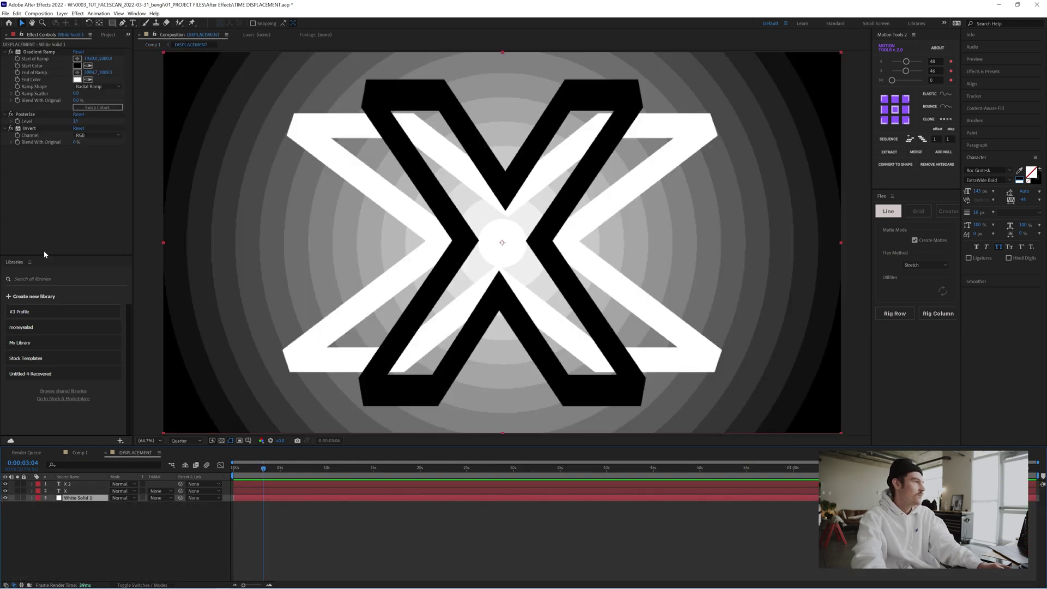
click(10, 114)
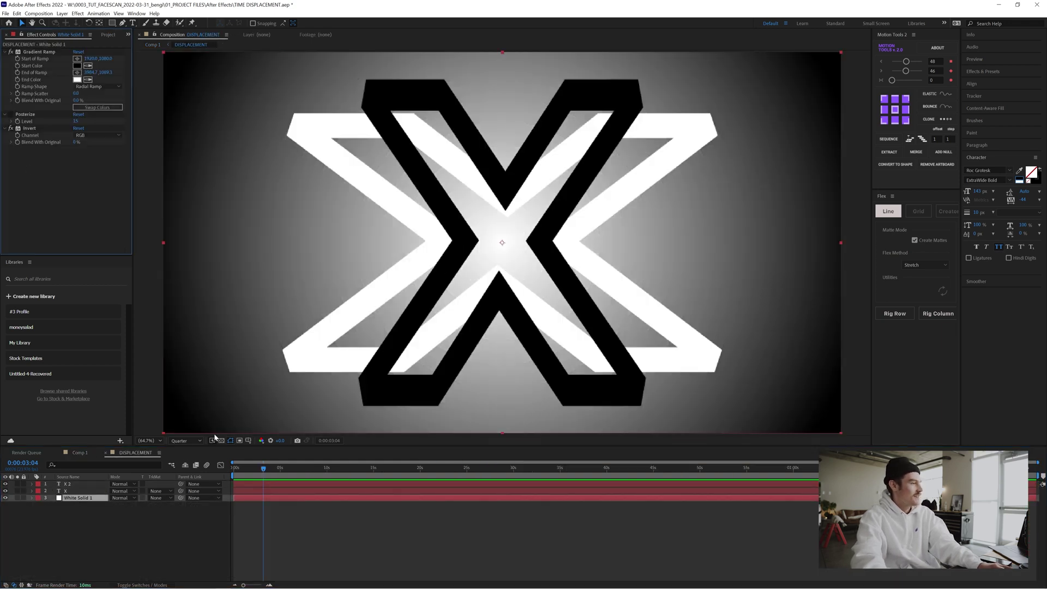
click(79, 453)
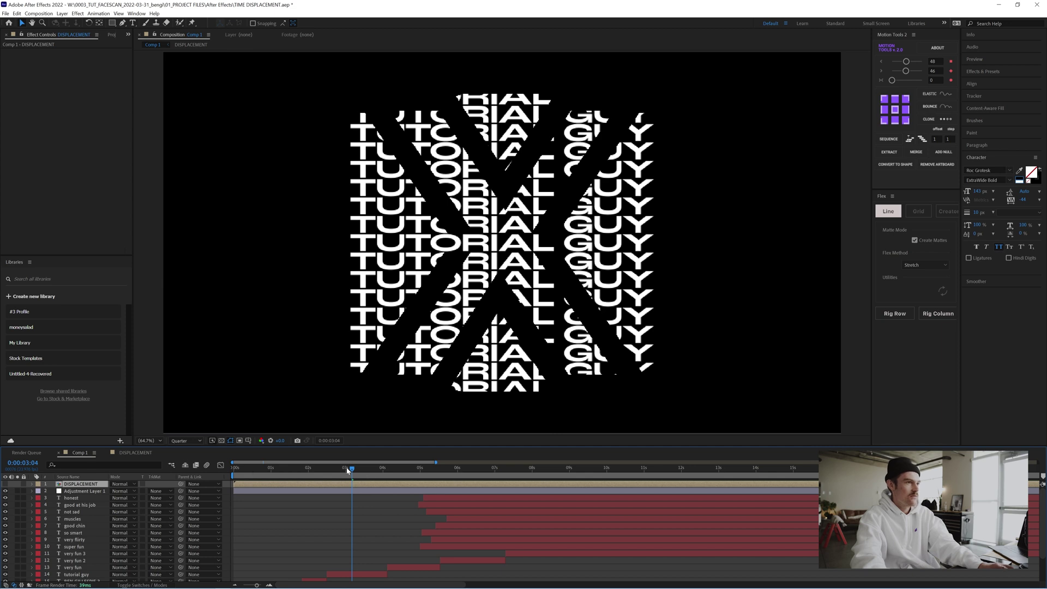
key(space)
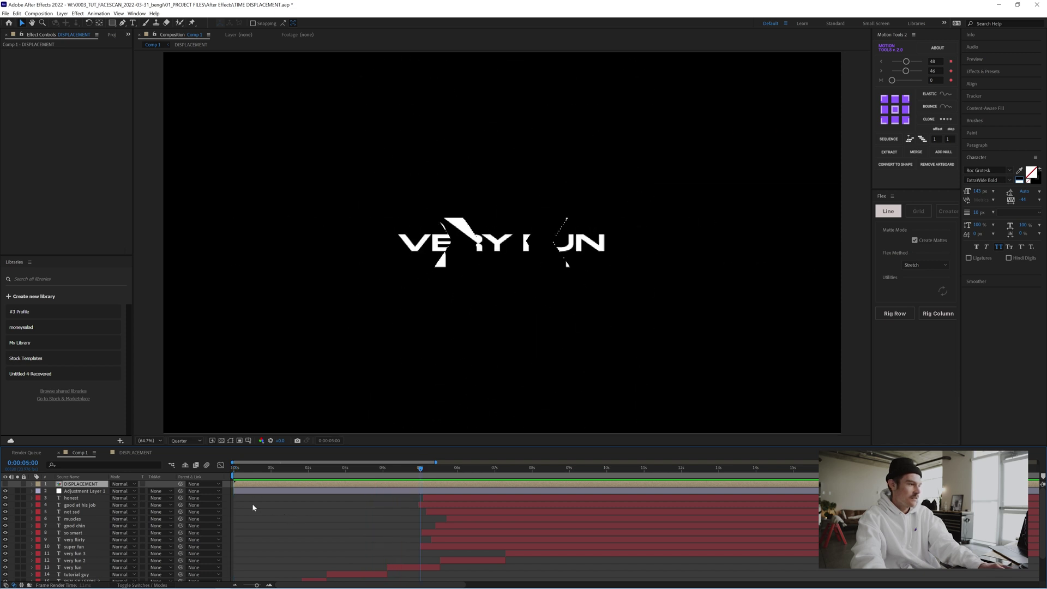
Step: Hide both X layers in the DISPLACEMENT precomp and return to Comp 1
double_click(260, 484)
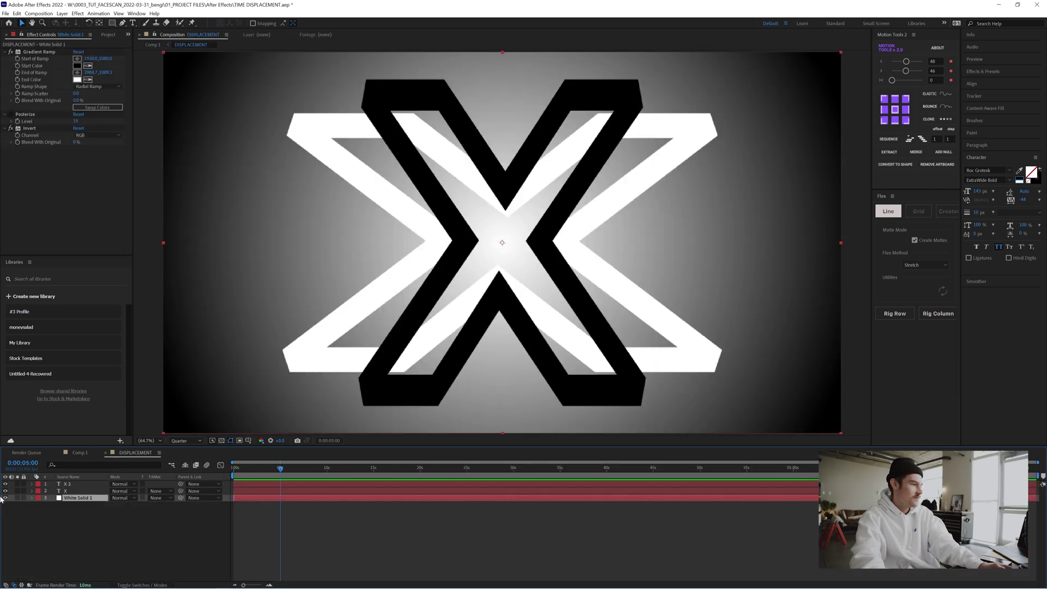
drag(4, 483, 5, 491)
click(79, 453)
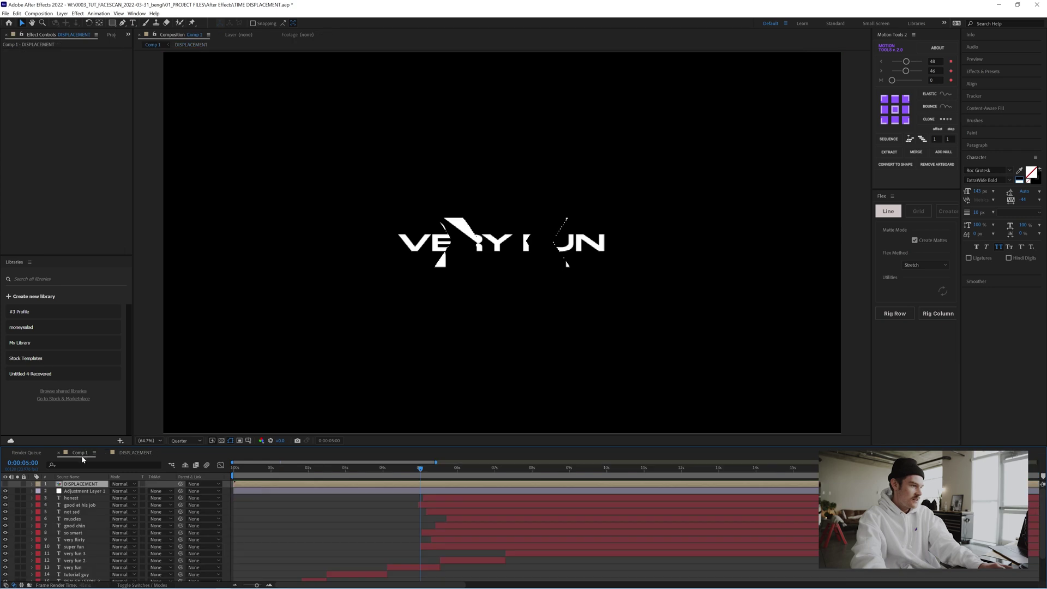
Step: Preview Comp 1 from about 2:01 with Adjustment Layer 1 selected, then replay from the start
click(309, 468)
click(304, 492)
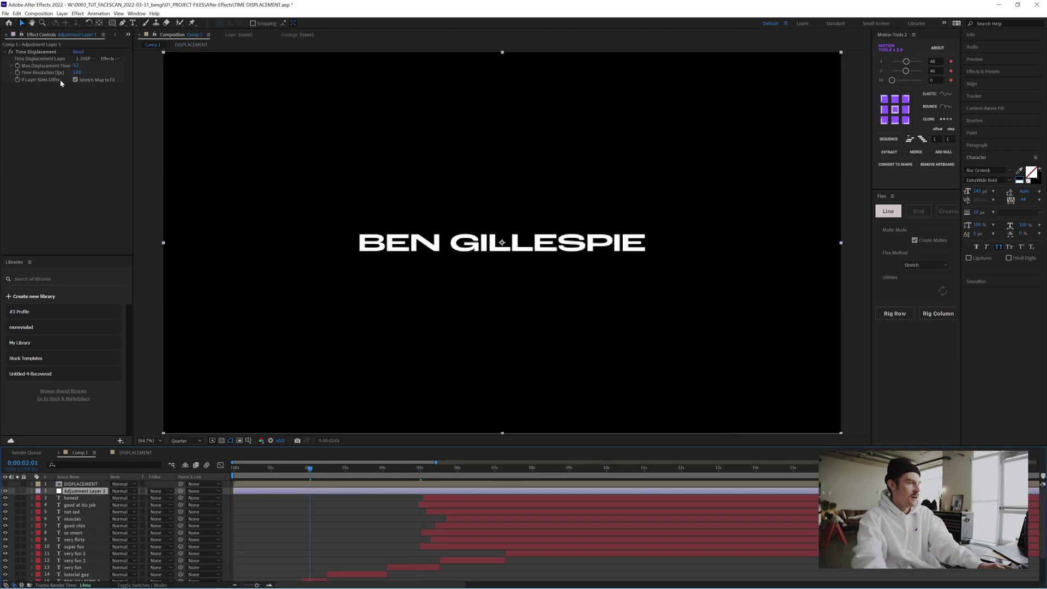
key(space)
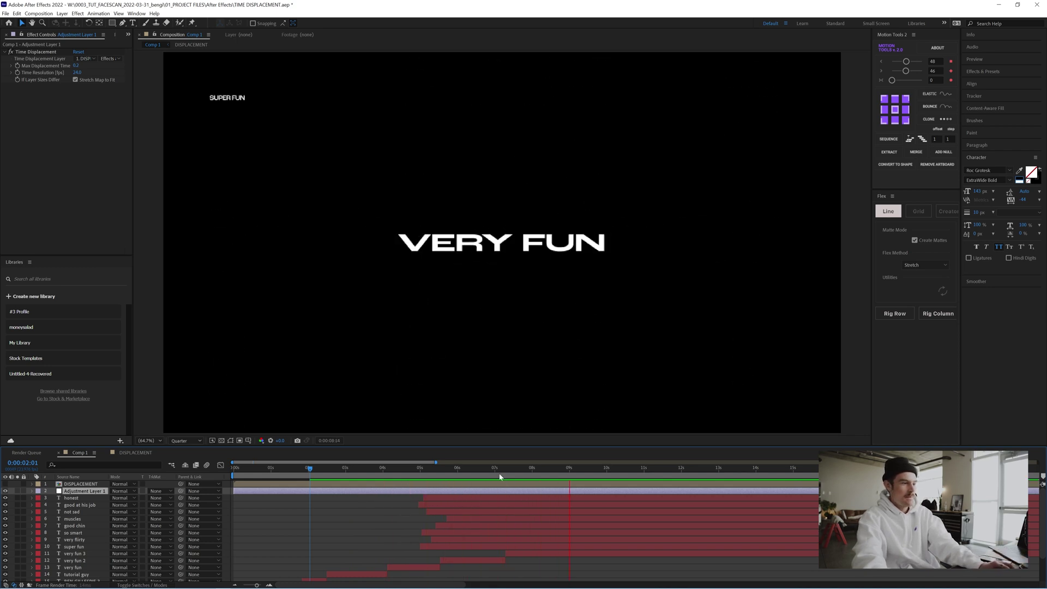
key(space)
key(Home)
key(space)
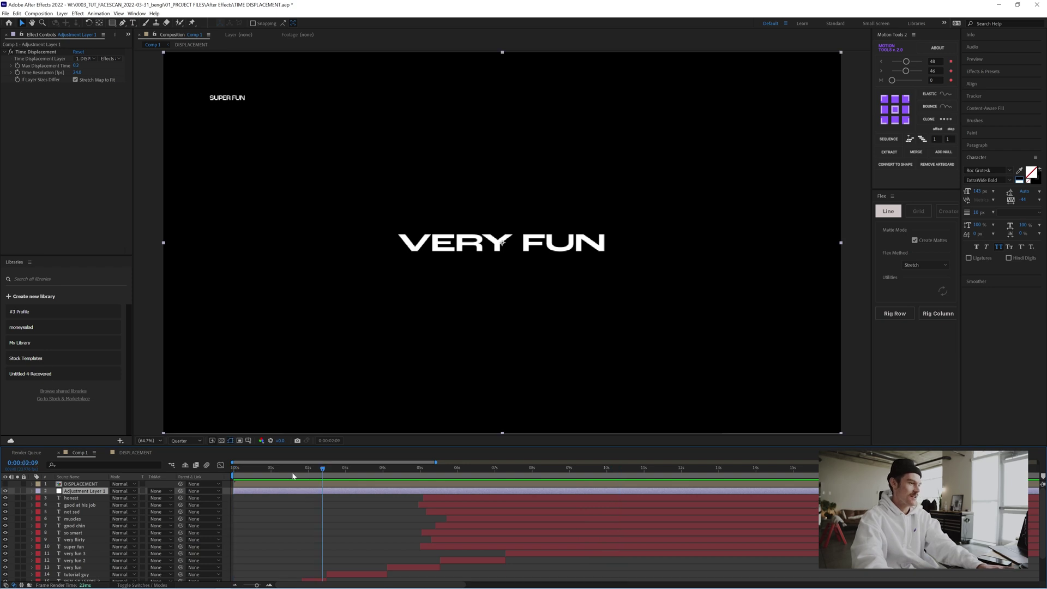
key(space)
Step: Open the DISPLACEMENT precomp from Comp 1 to view its unbanded radial gradient
double_click(76, 484)
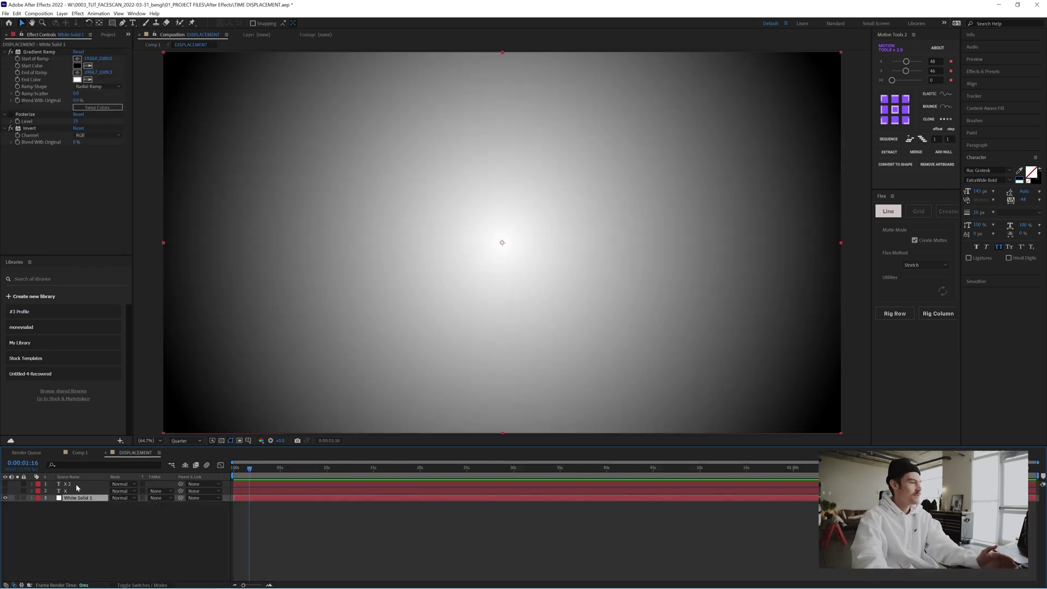